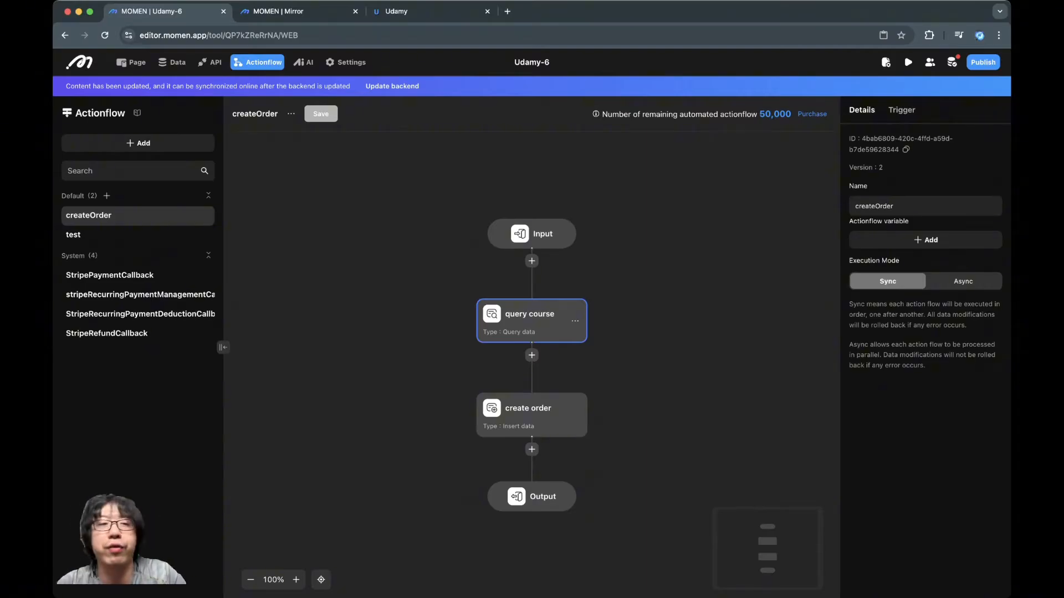
Delete the test actionflow and reopen the createOrder actionflow
{"action": "left_click", "coordinate": [111, 235]}
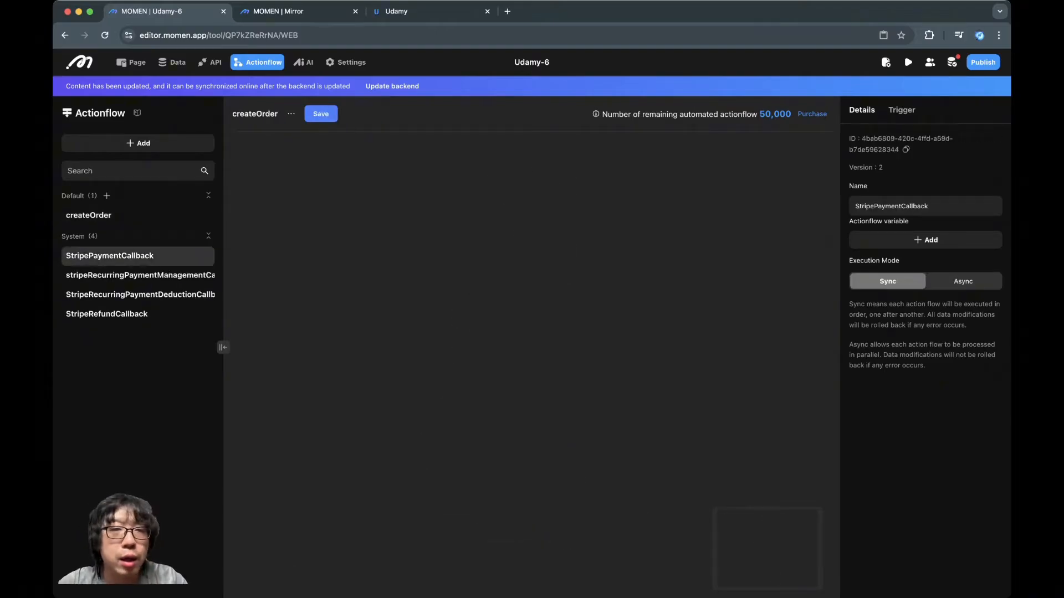
{"action": "left_click", "coordinate": [111, 215]}
Open the Logged-in user role in the project's permission settings
{"action": "left_click", "coordinate": [346, 62]}
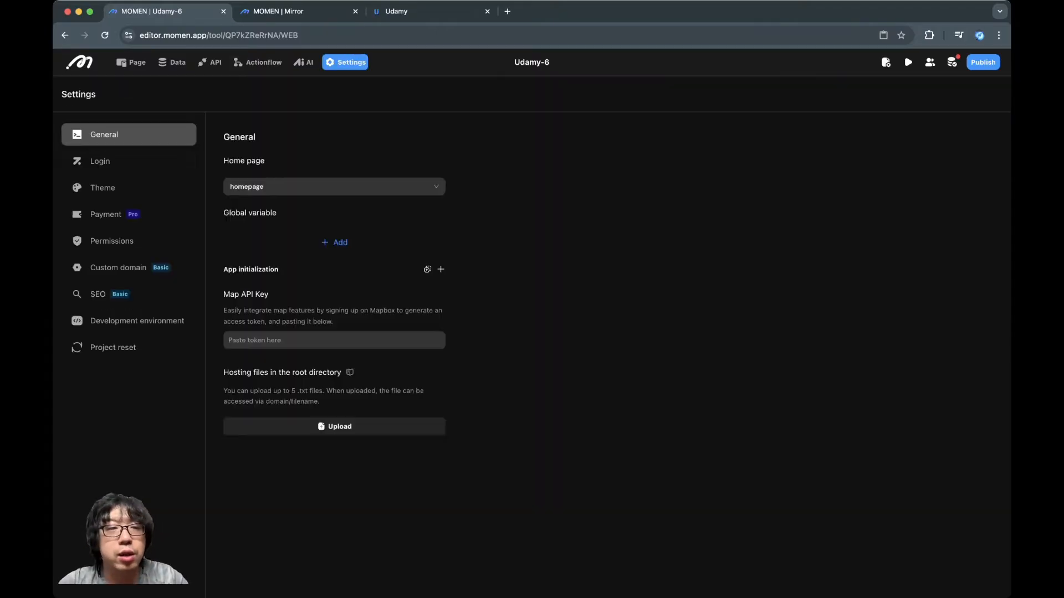
{"action": "left_click", "coordinate": [112, 241]}
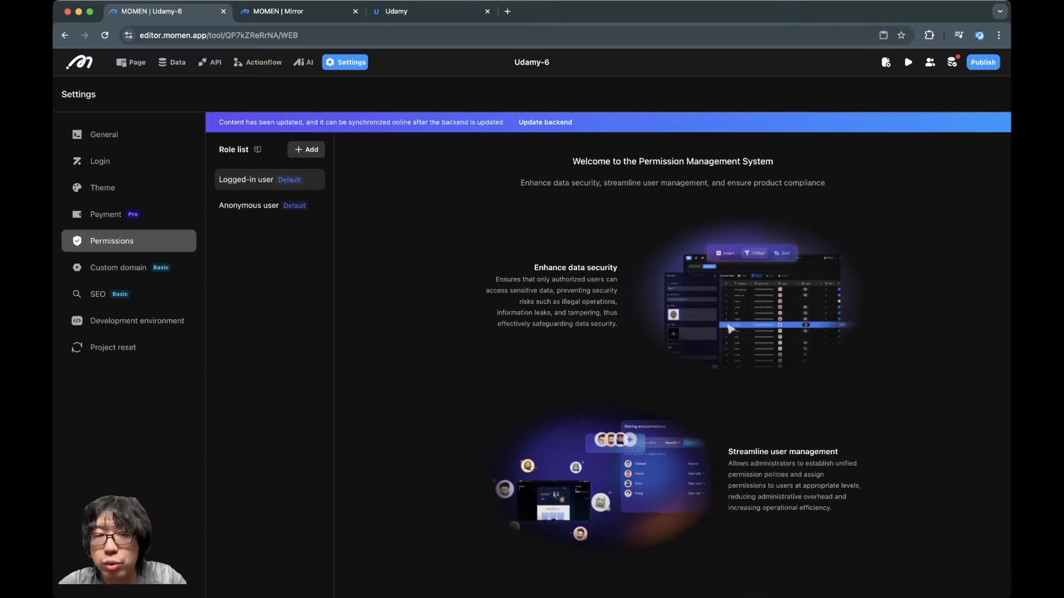
{"action": "left_click", "coordinate": [270, 179]}
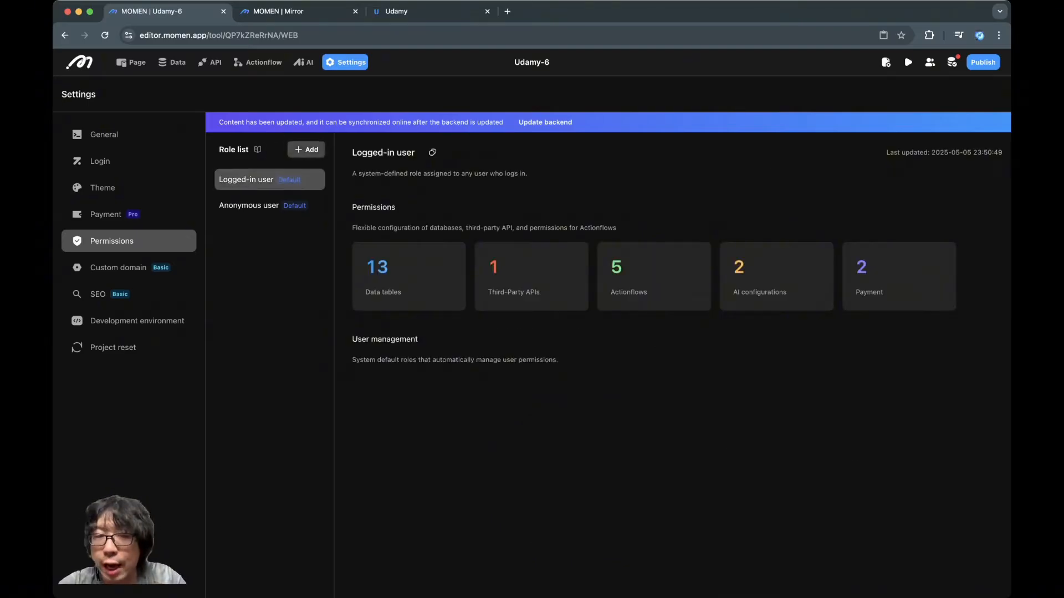
{"action": "left_click", "coordinate": [306, 149]}
{"action": "left_click", "coordinate": [270, 231]}
{"action": "left_click", "coordinate": [420, 152]}
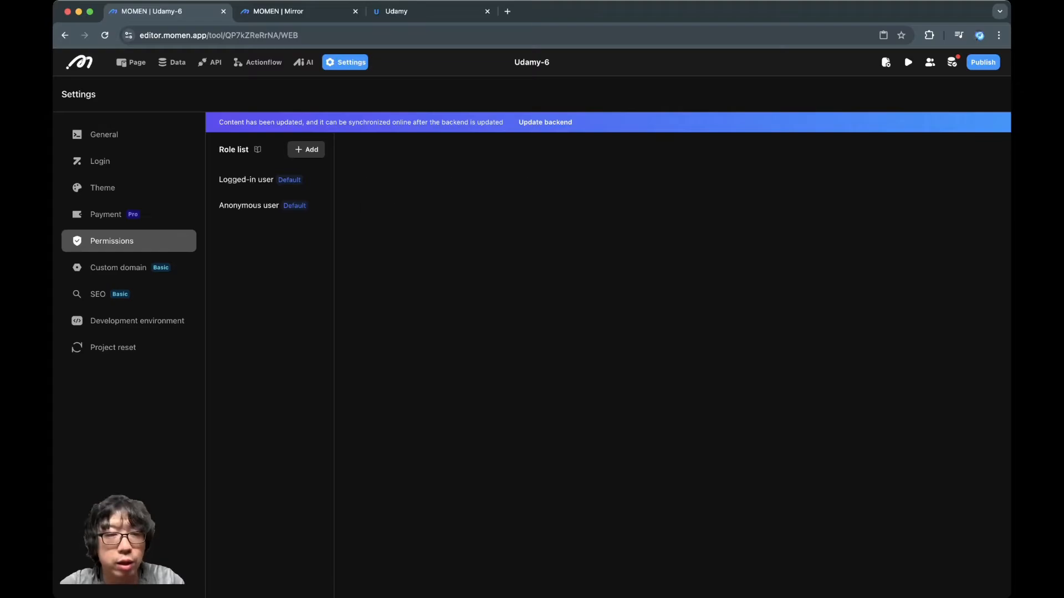
Open the Logged-in user role's data table permissions and enable Read for all fields of the account table
{"action": "left_click", "coordinate": [270, 180]}
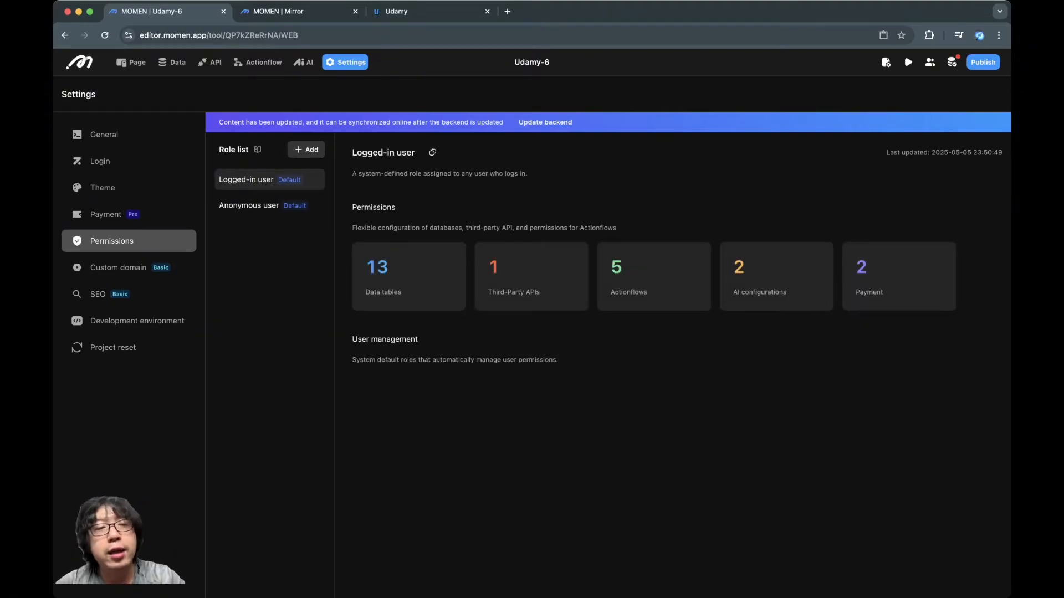
{"action": "left_click", "coordinate": [408, 276]}
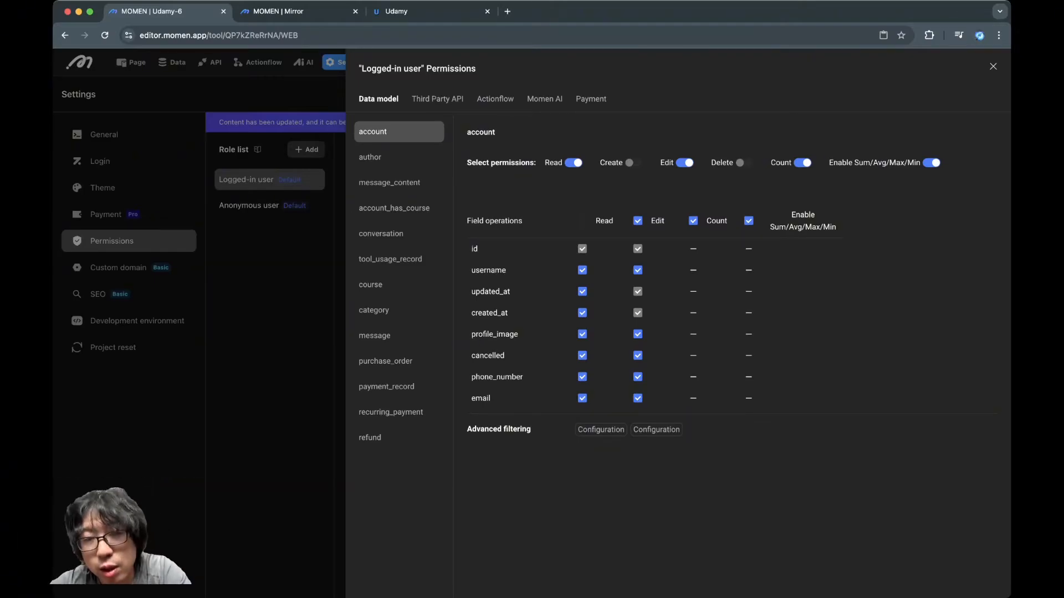
{"action": "left_click", "coordinate": [583, 220]}
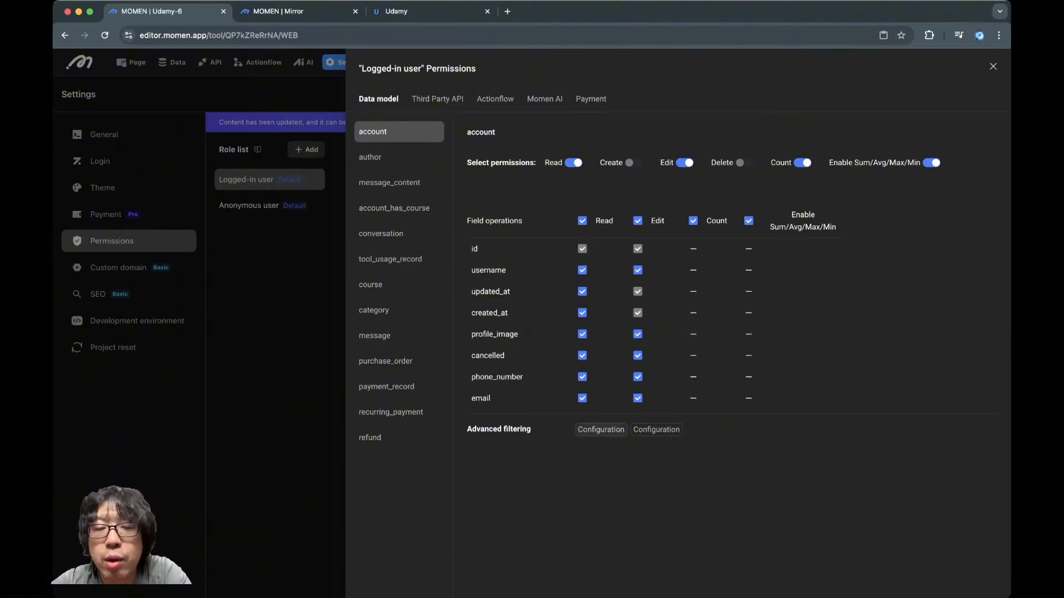
Add an advanced Read filter to the account table requiring Logged in user/id Equal To Queried data/id
{"action": "left_click", "coordinate": [601, 429]}
{"action": "left_click", "coordinate": [428, 247]}
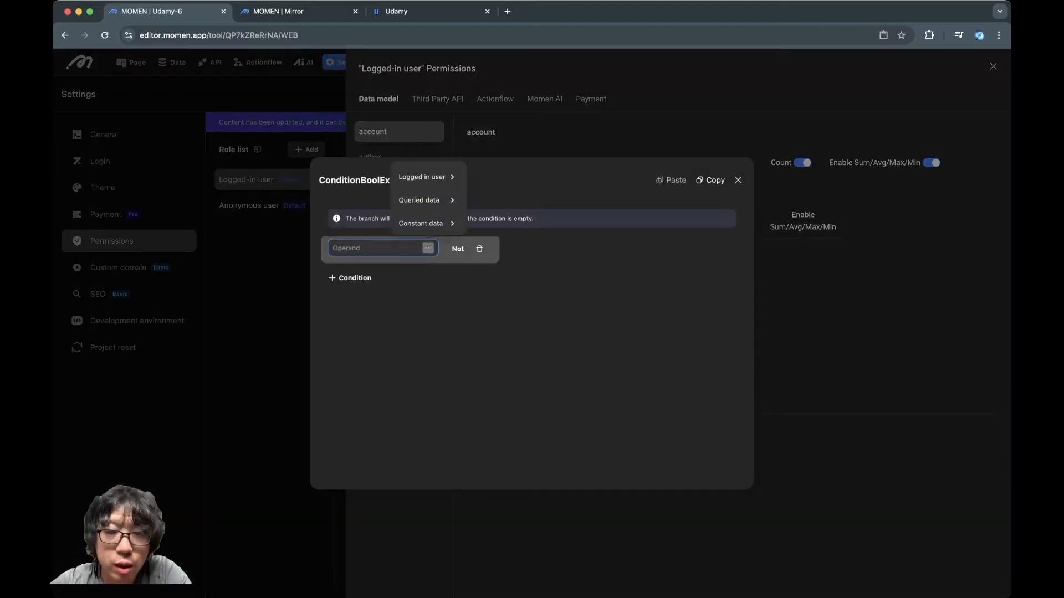
{"action": "mouse_move", "coordinate": [421, 177]}
{"action": "left_click", "coordinate": [483, 205]}
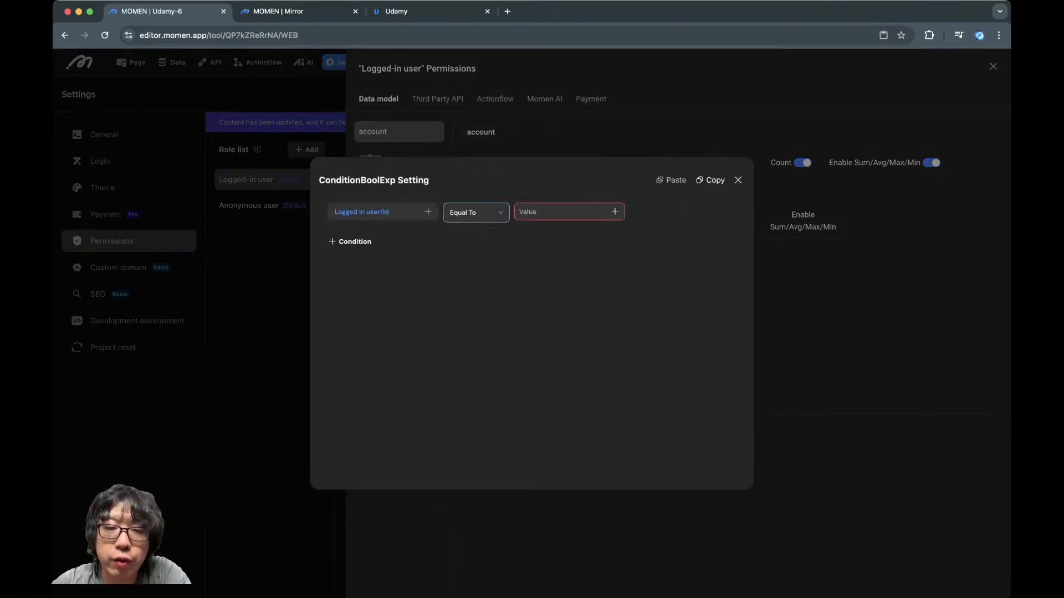
{"action": "left_click", "coordinate": [615, 211]}
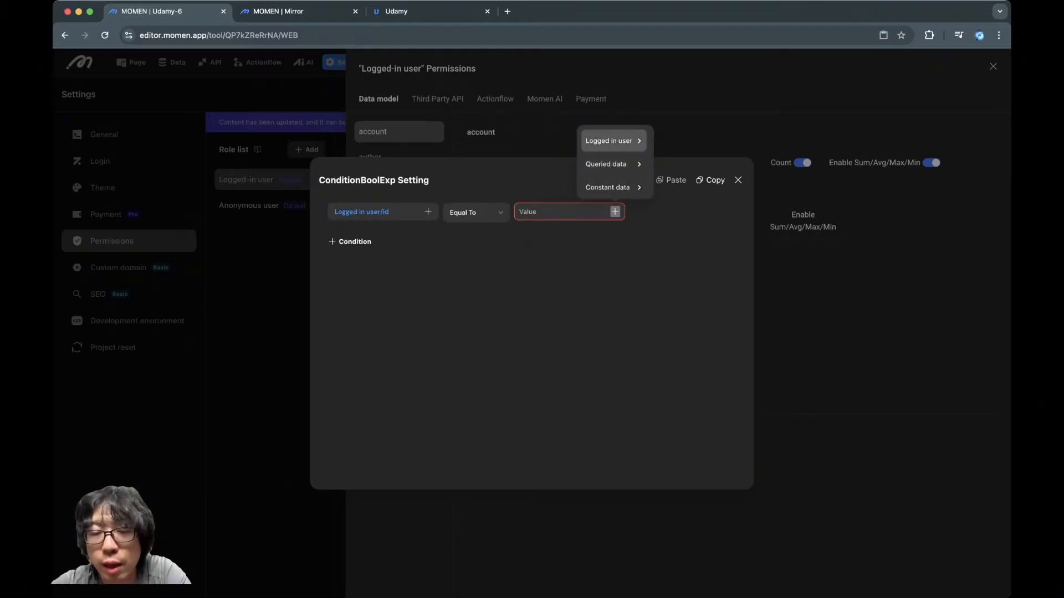
{"action": "left_click", "coordinate": [614, 164]}
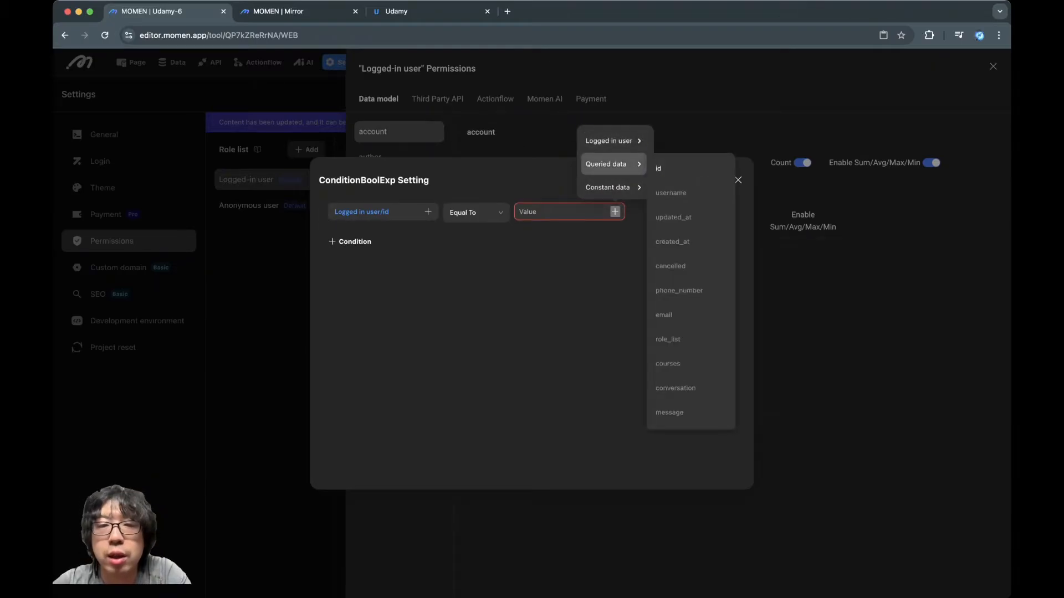
{"action": "left_click", "coordinate": [659, 169]}
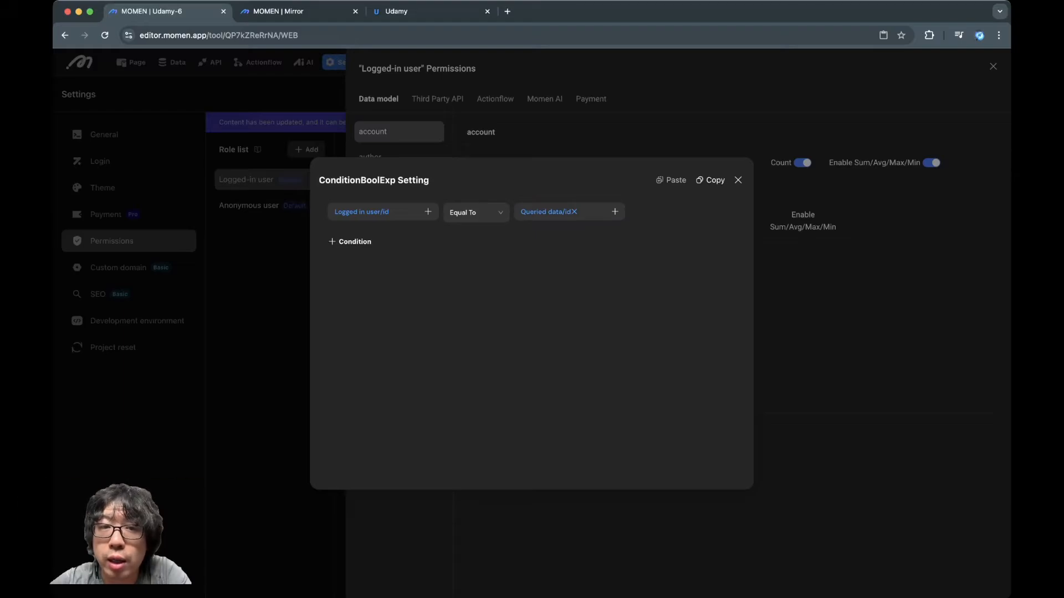
{"action": "left_click", "coordinate": [738, 180]}
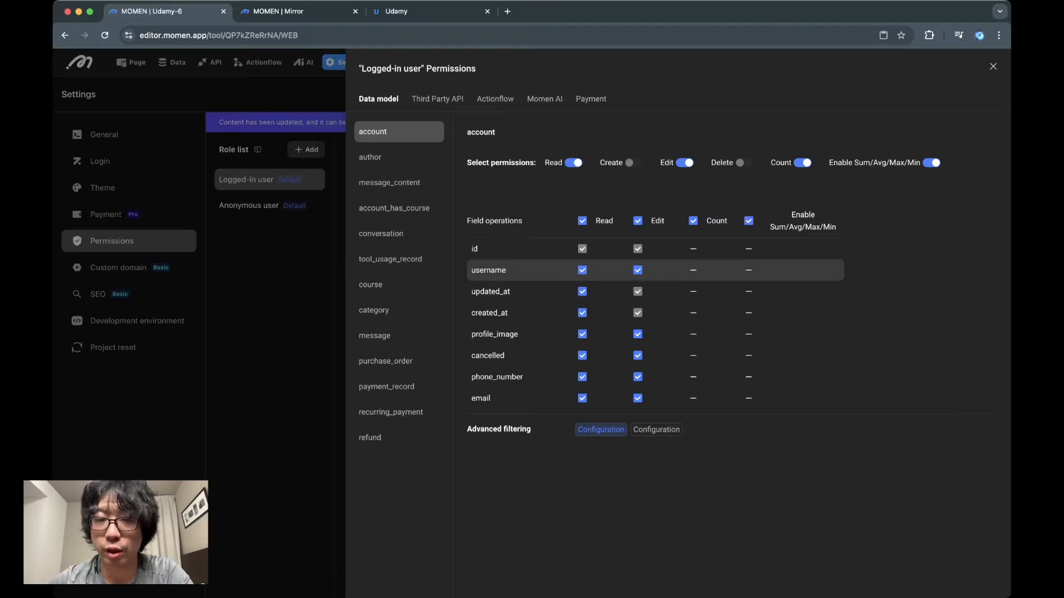
Remove Edit permission from the account table's username, cancelled, phone_number and email fields
{"action": "left_click", "coordinate": [638, 270]}
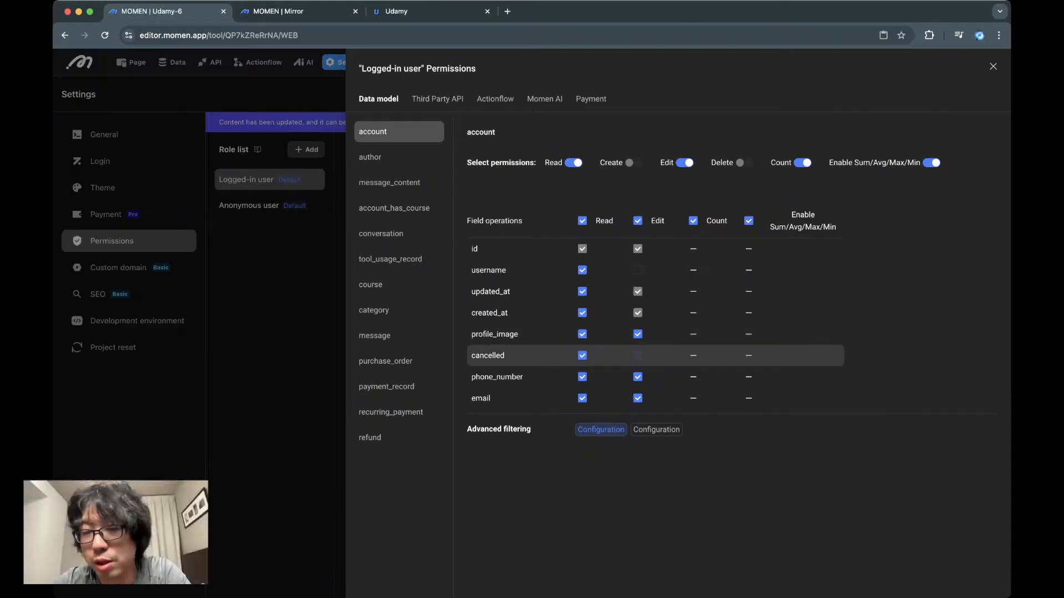
{"action": "left_click", "coordinate": [637, 355]}
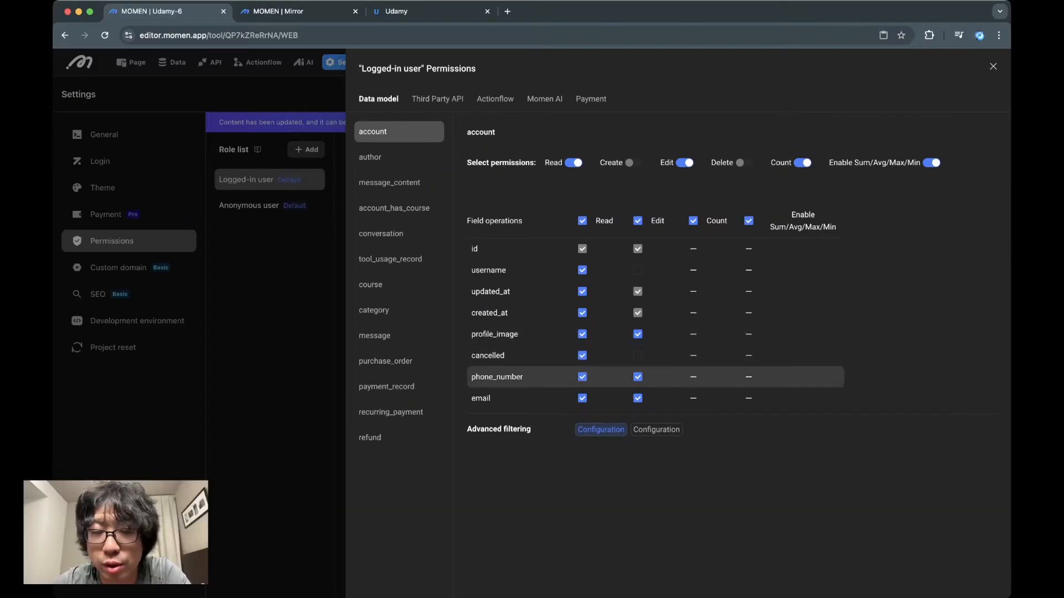
{"action": "left_click", "coordinate": [638, 376]}
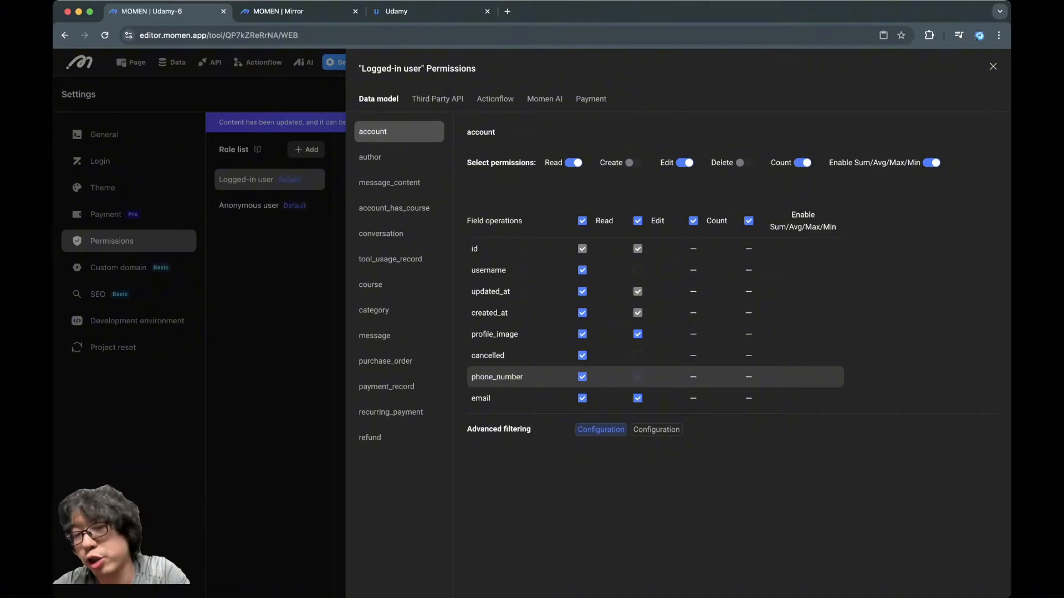
{"action": "left_click", "coordinate": [637, 398]}
Add an advanced Edit filter to the account table requiring Logged in user/id Equal To Before-update data/id
{"action": "left_click", "coordinate": [656, 430]}
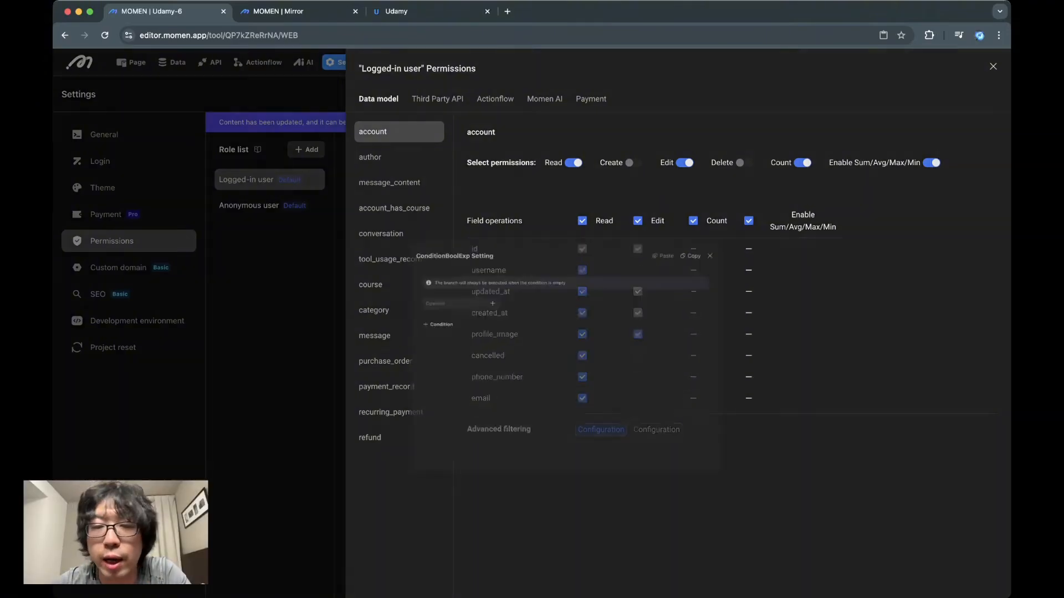
{"action": "left_click", "coordinate": [428, 248]}
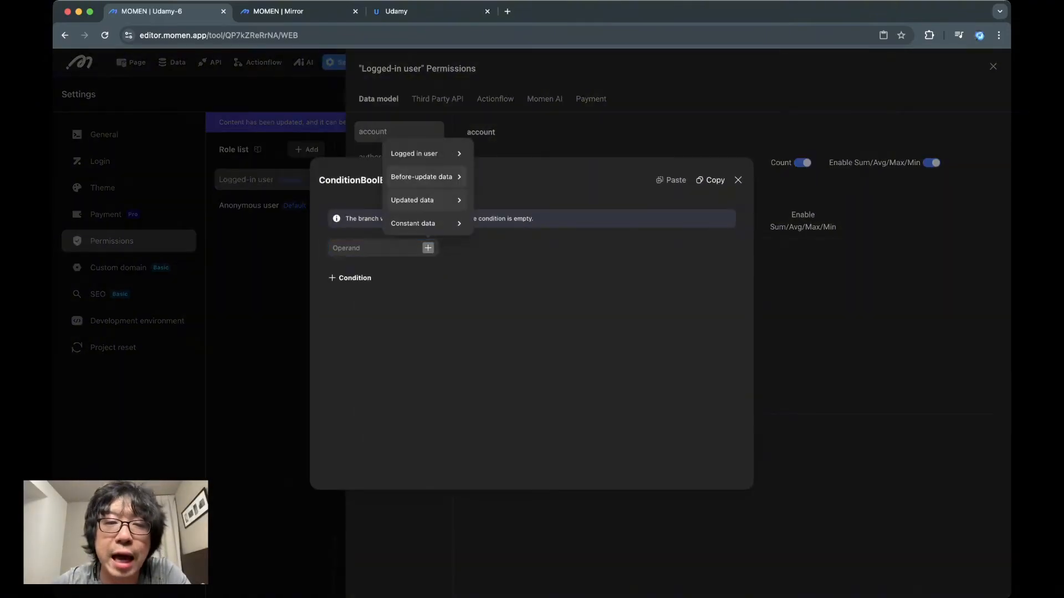
{"action": "mouse_move", "coordinate": [426, 153]}
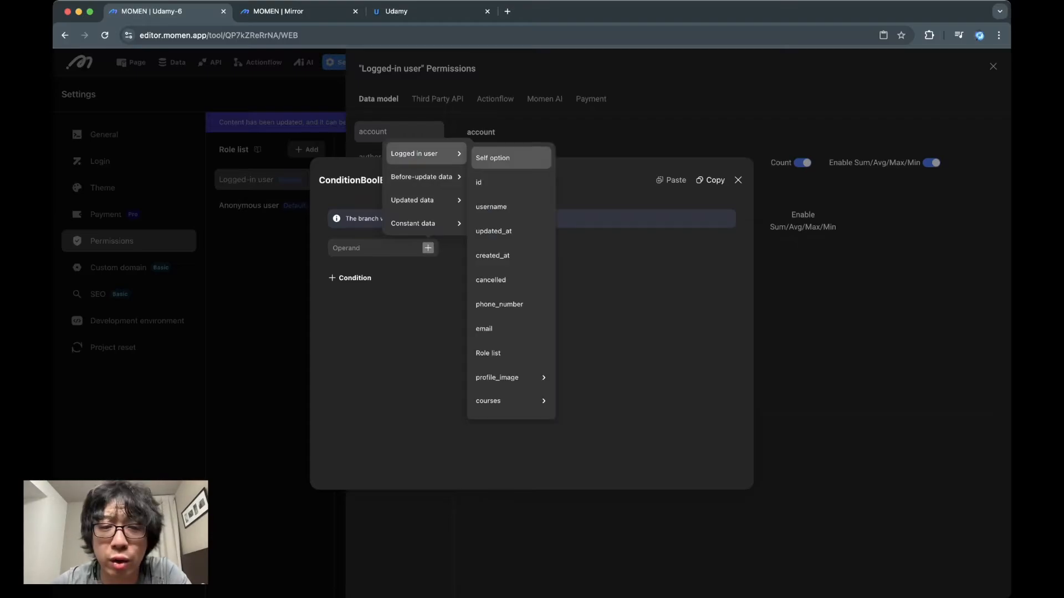
{"action": "left_click", "coordinate": [488, 182]}
{"action": "left_click", "coordinate": [615, 212]}
{"action": "mouse_move", "coordinate": [610, 164]}
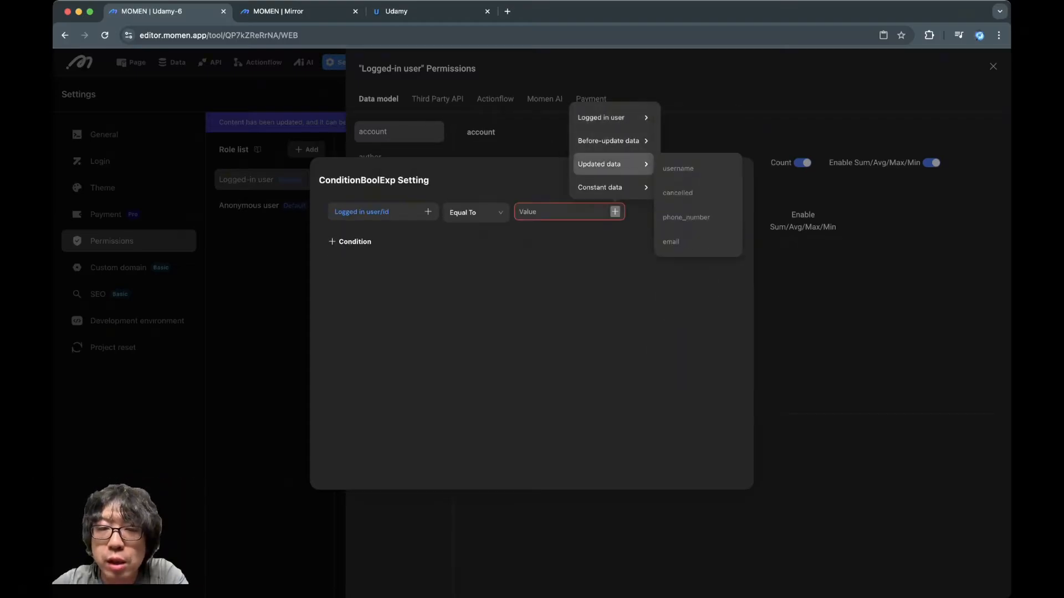
{"action": "mouse_move", "coordinate": [608, 141]}
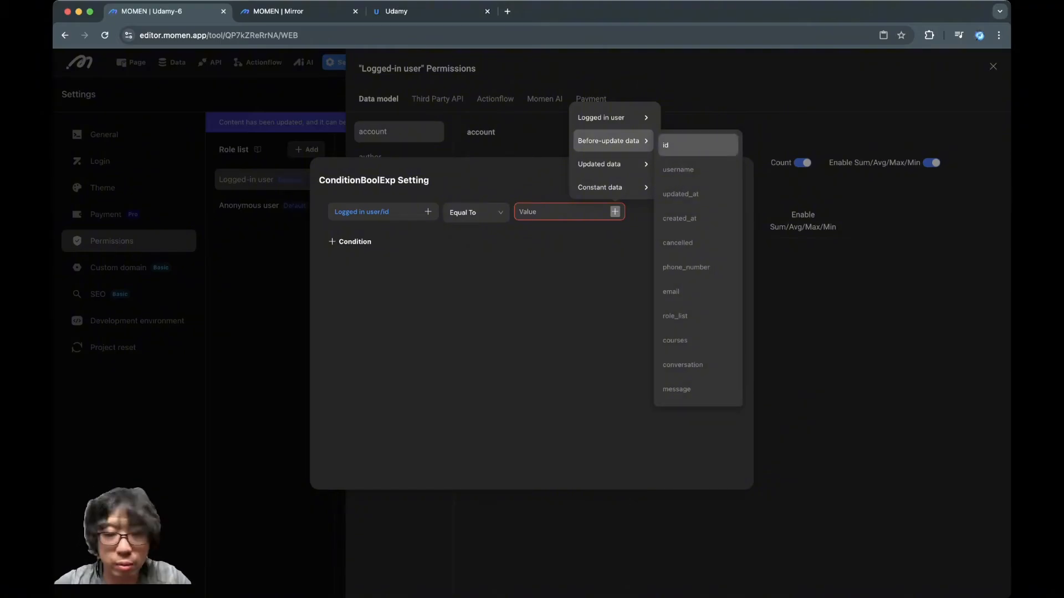
{"action": "left_click", "coordinate": [697, 146]}
{"action": "left_click", "coordinate": [738, 180]}
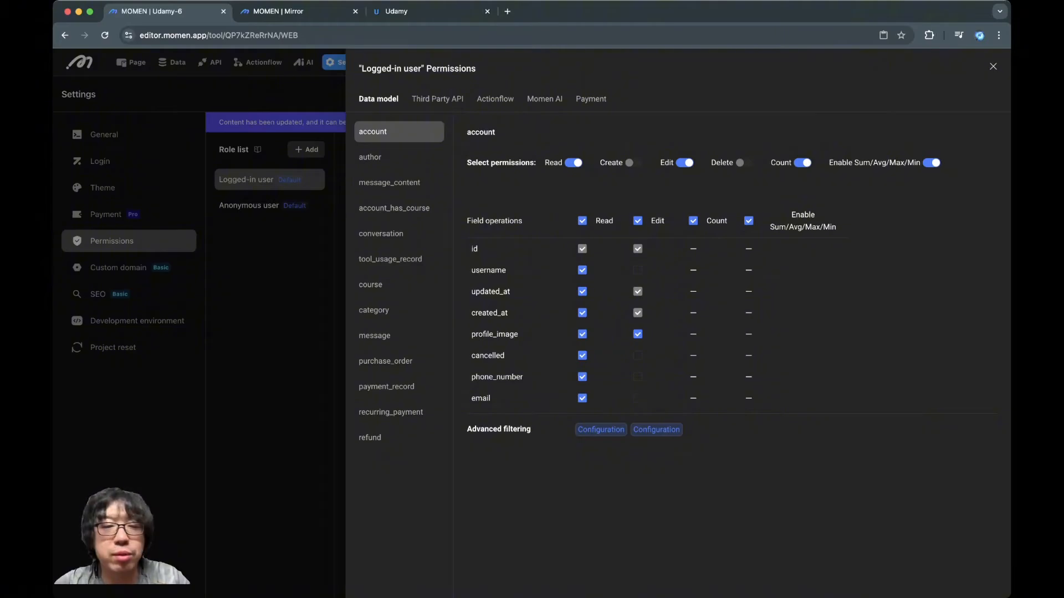
Disable Create, Edit, Delete, Count and Sum/Avg/Max/Min for the author table, leaving only Read enabled
{"action": "left_click", "coordinate": [370, 157]}
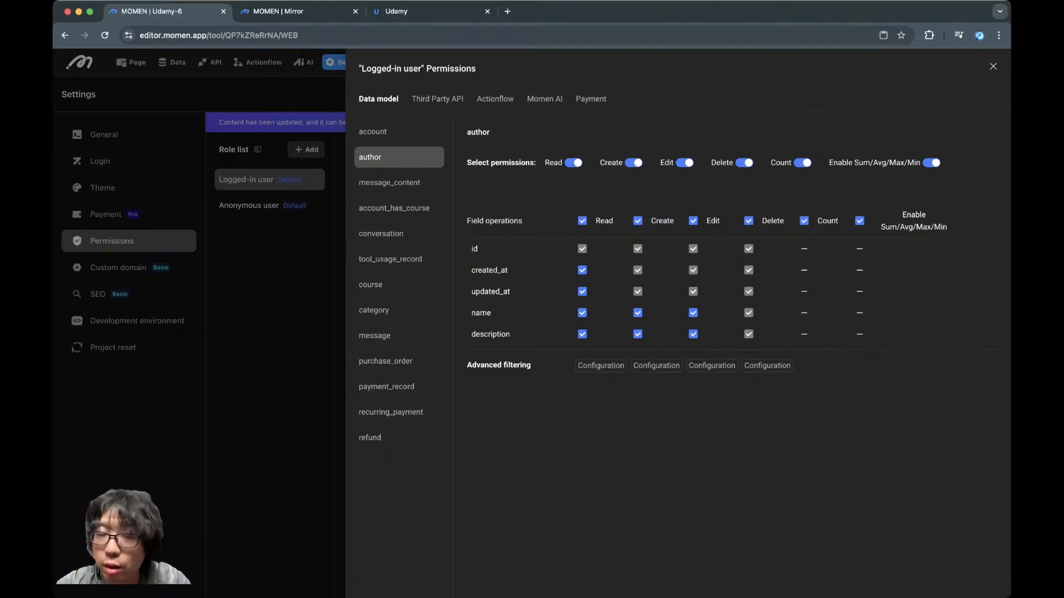
{"action": "left_click", "coordinate": [634, 163]}
{"action": "left_click", "coordinate": [685, 163]}
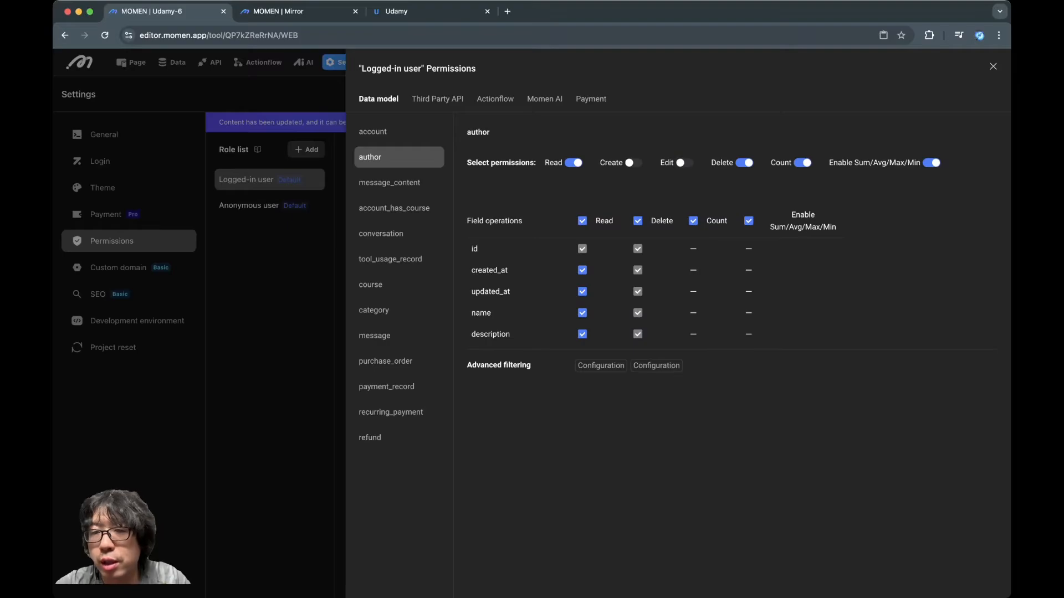
{"action": "left_click", "coordinate": [745, 163]}
{"action": "left_click", "coordinate": [802, 163]}
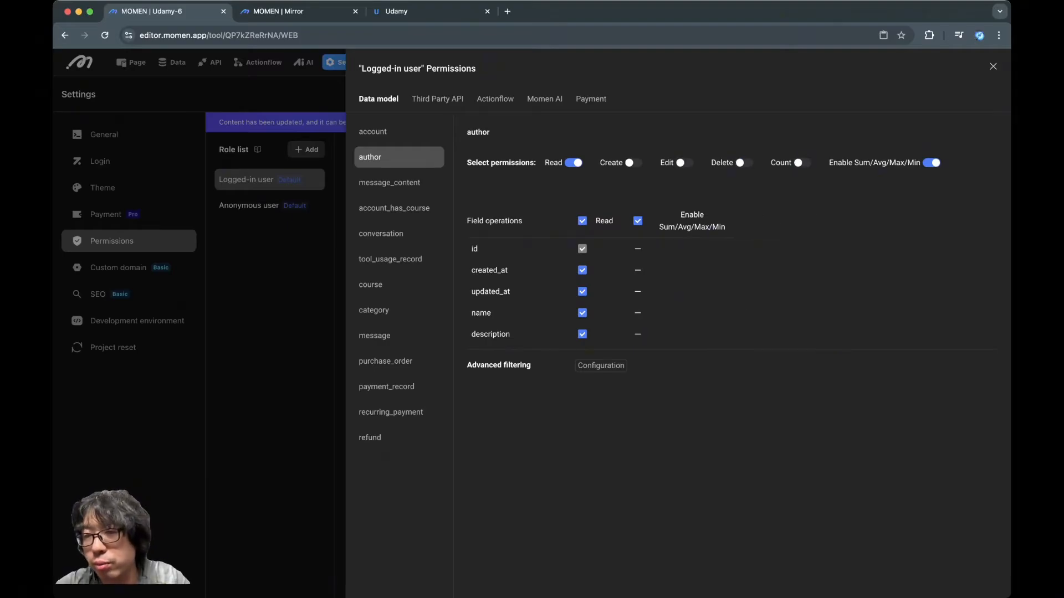
{"action": "left_click", "coordinate": [932, 163]}
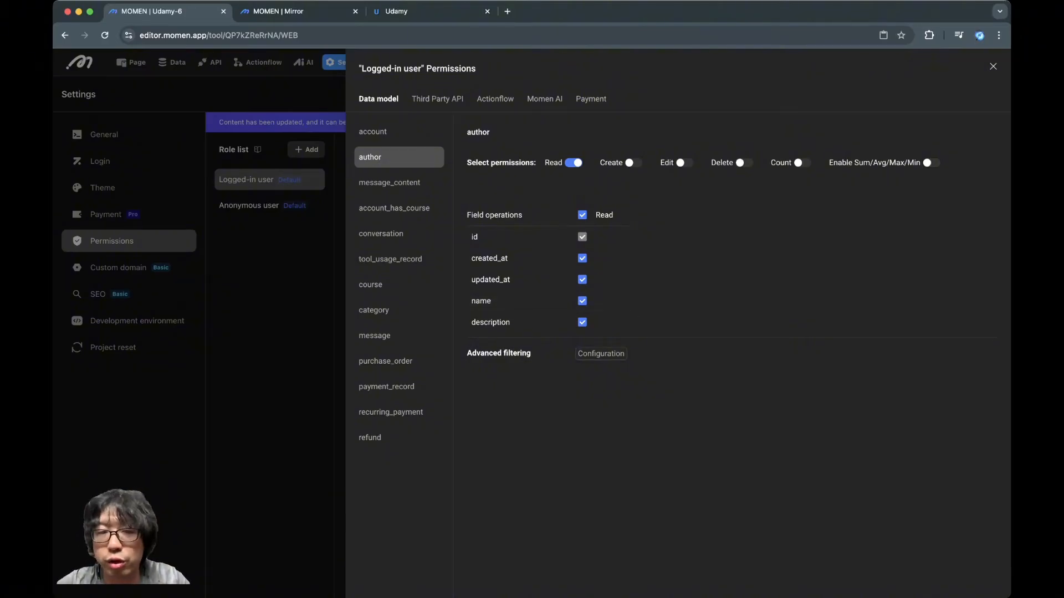
Disable Read, Count and Sum/Avg/Max/Min permissions for the message_content table
{"action": "left_click", "coordinate": [390, 183]}
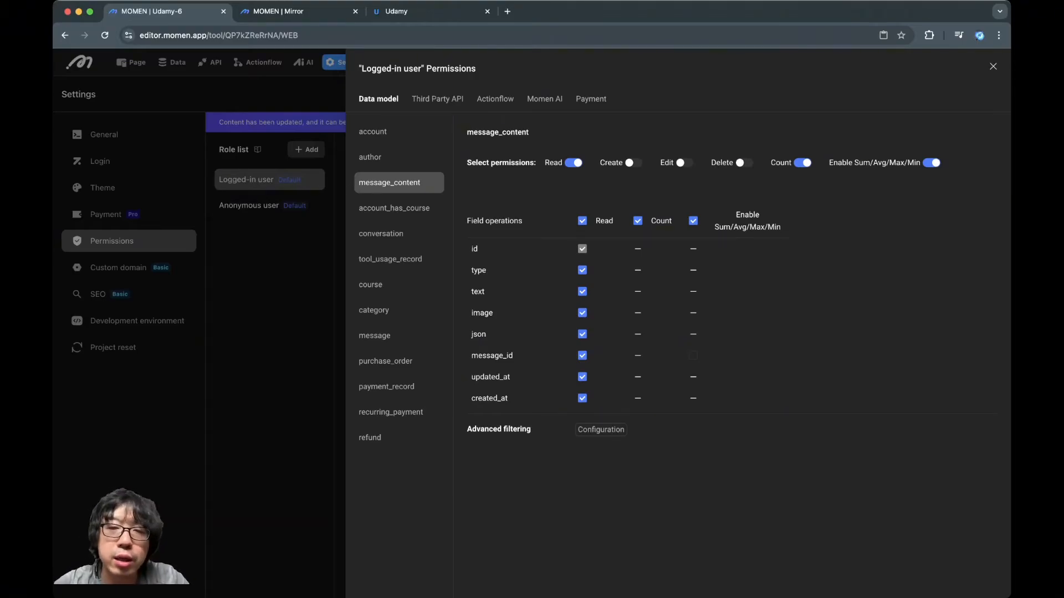
{"action": "left_click", "coordinate": [573, 162]}
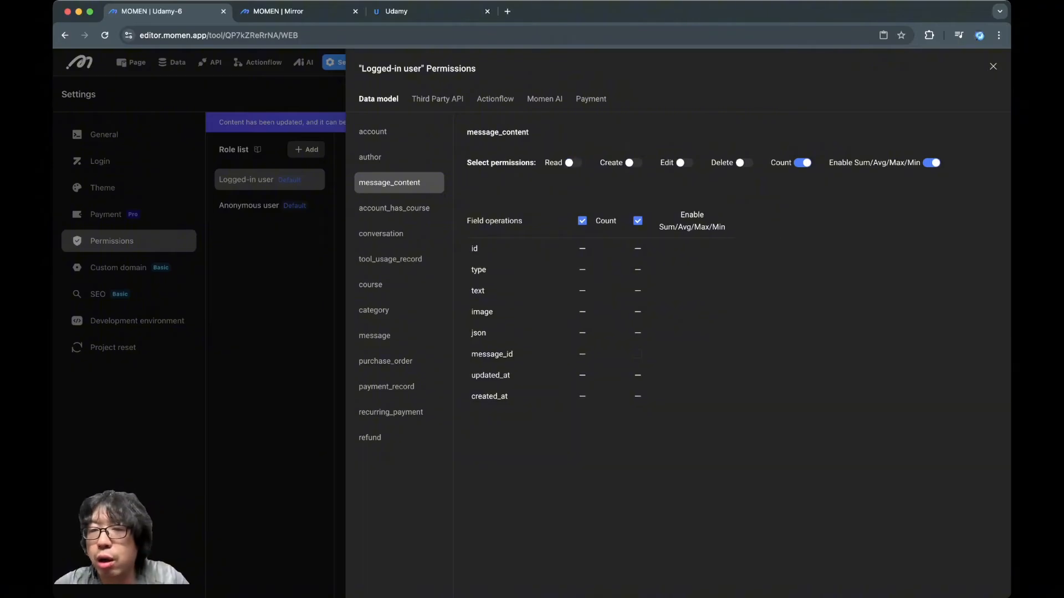
{"action": "left_click", "coordinate": [931, 163]}
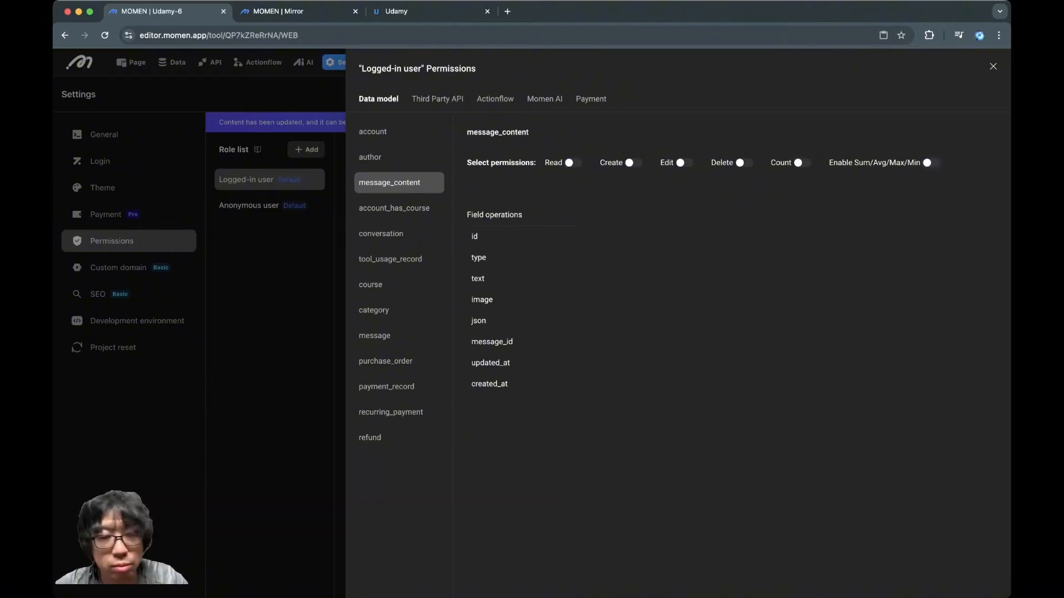
Disable Create, Edit and Delete for the account_has_course table, keeping Count switched on
{"action": "left_click", "coordinate": [394, 208]}
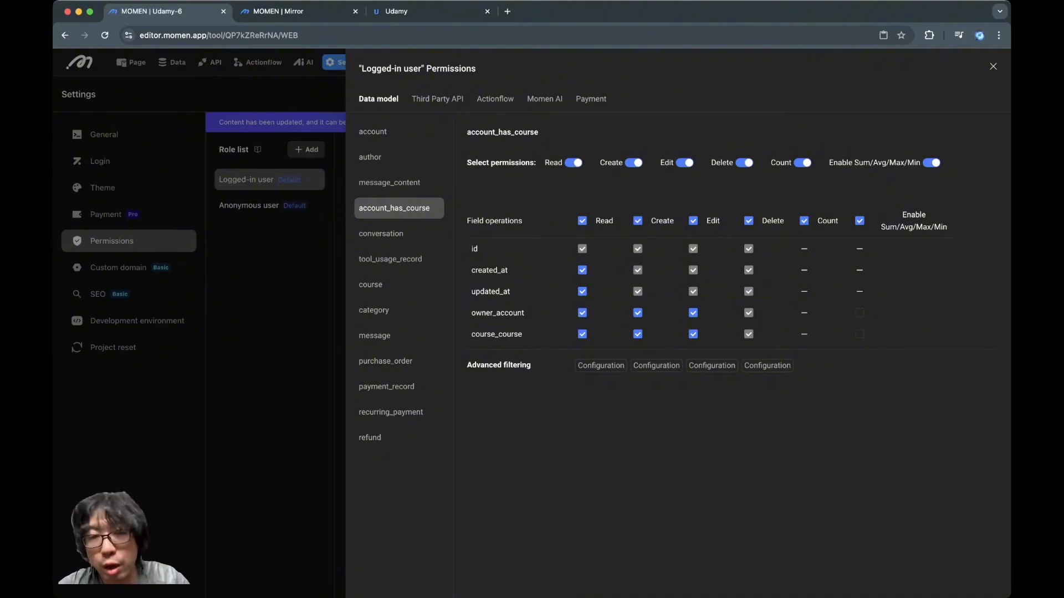
{"action": "left_click", "coordinate": [633, 162]}
{"action": "left_click", "coordinate": [684, 163]}
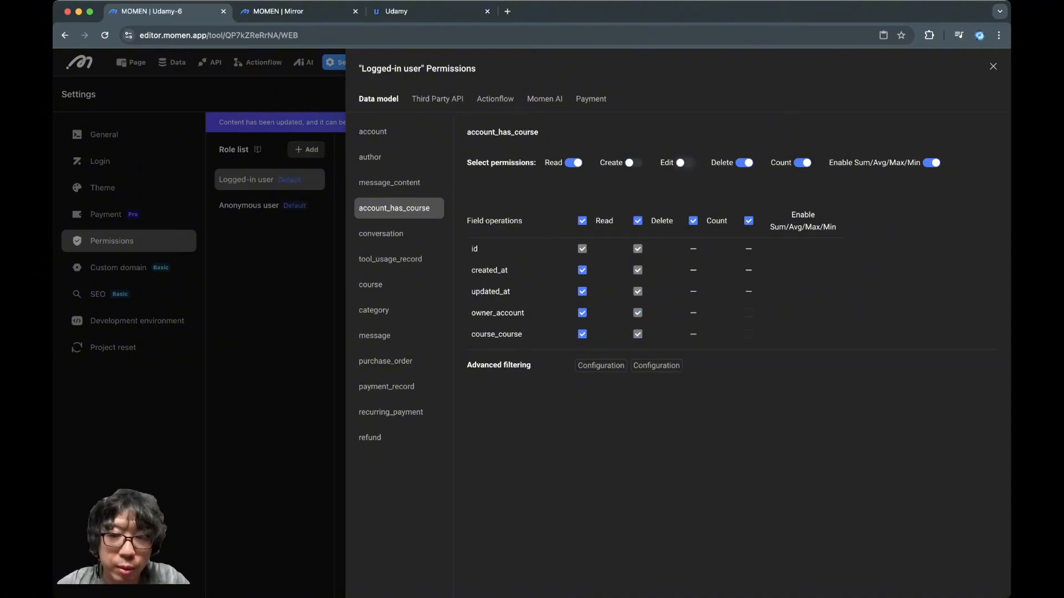
{"action": "left_click", "coordinate": [745, 162]}
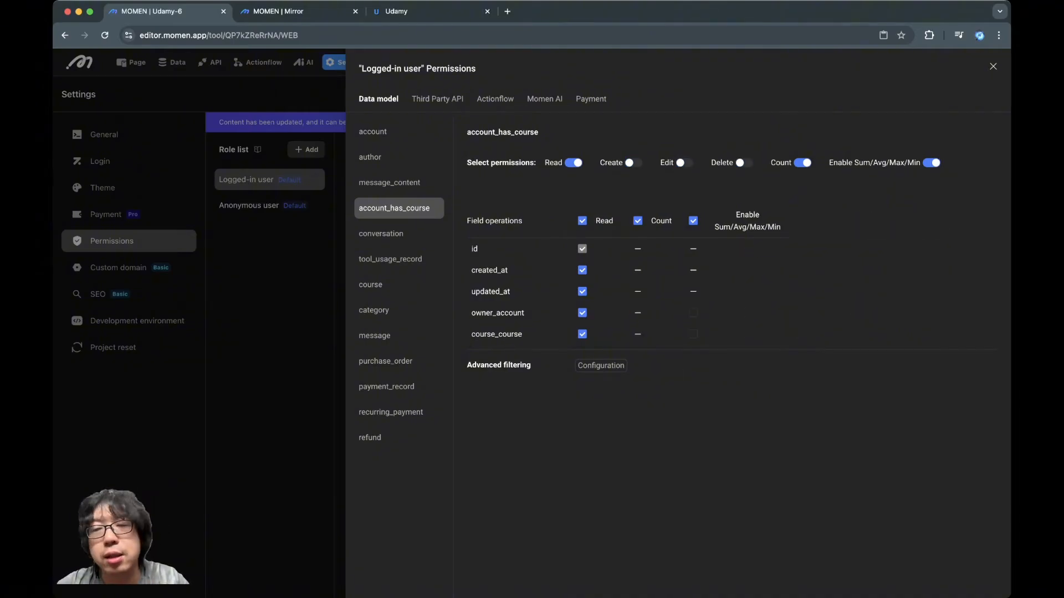
{"action": "left_click", "coordinate": [803, 163]}
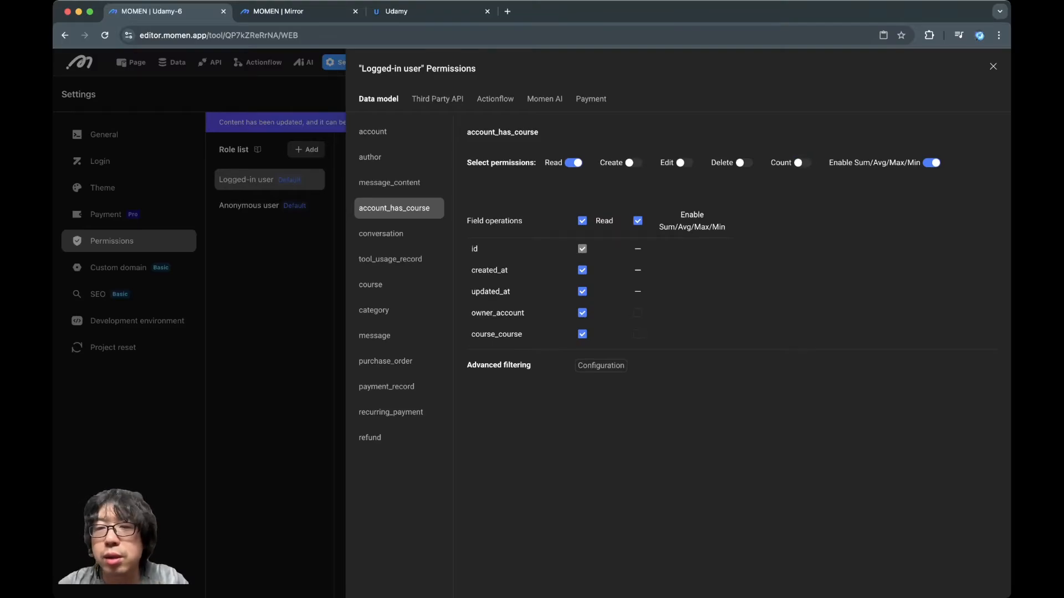
{"action": "left_click", "coordinate": [803, 163]}
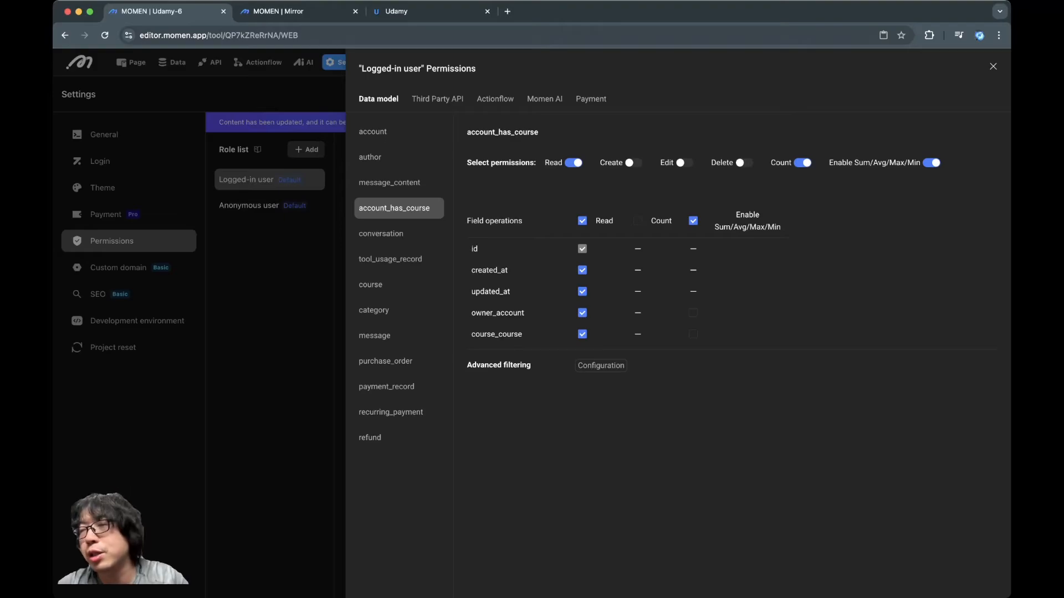
Check the learner count on the previewed course page and disable Sum/Avg/Max/Min for the account_has_course table
{"action": "key", "text": "ctrl+Tab"}
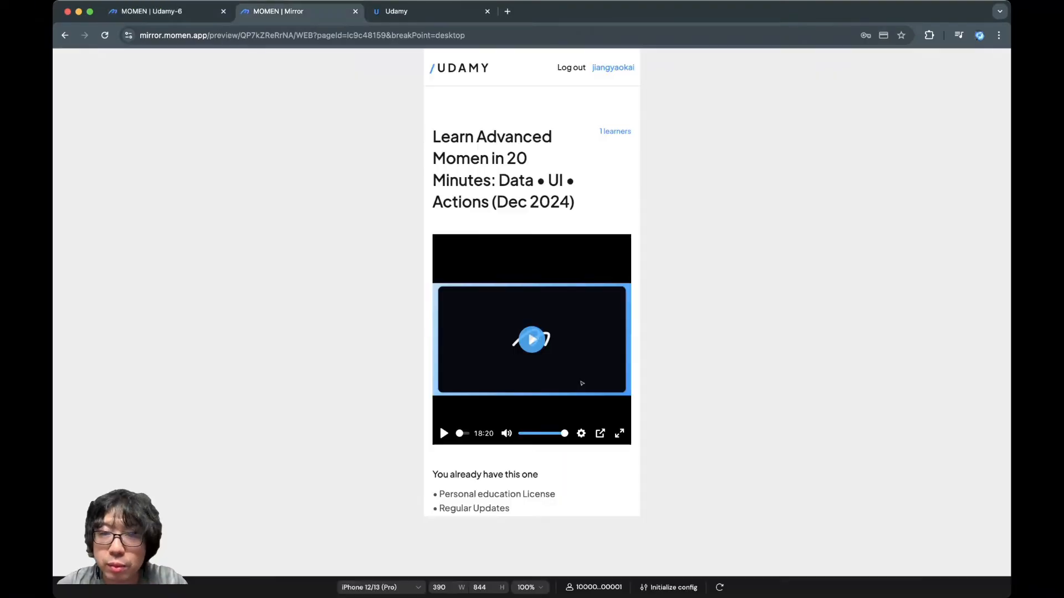
{"action": "left_click_drag", "start_coordinate": [632, 132], "coordinate": [599, 132]}
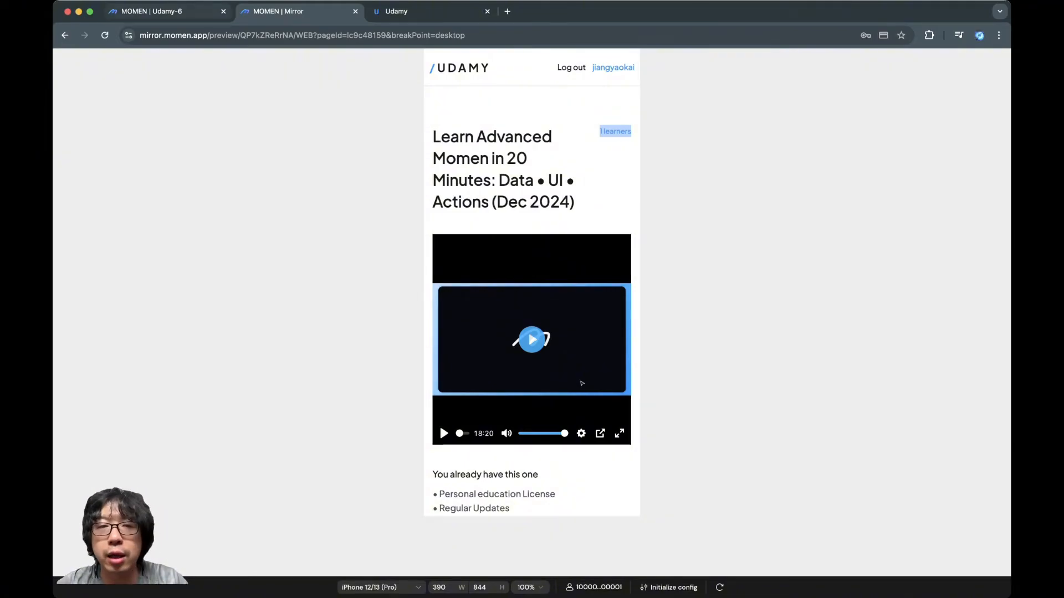
{"action": "left_click", "coordinate": [147, 12]}
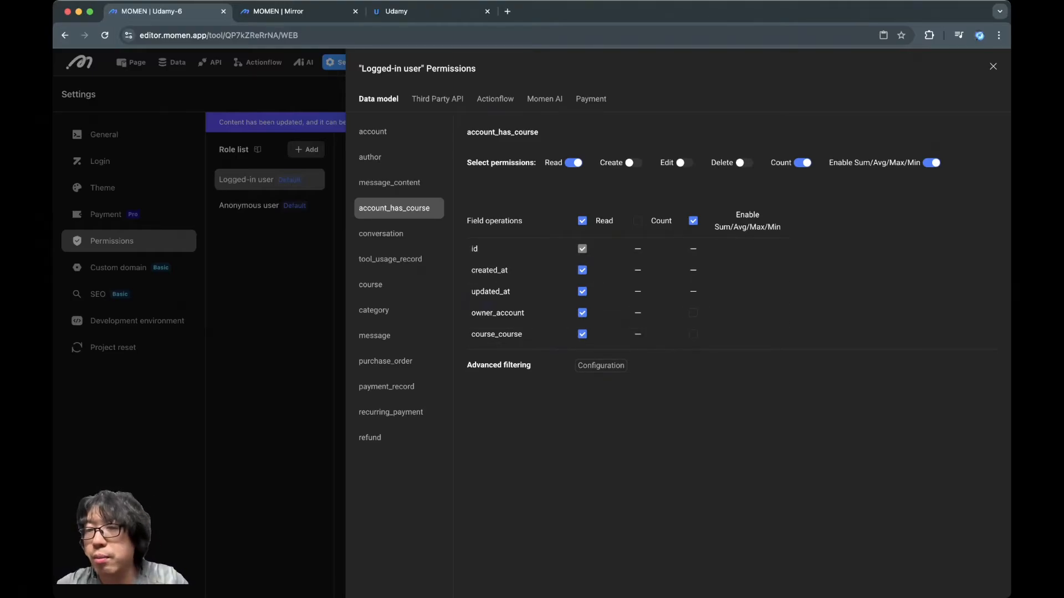
{"action": "left_click", "coordinate": [931, 163]}
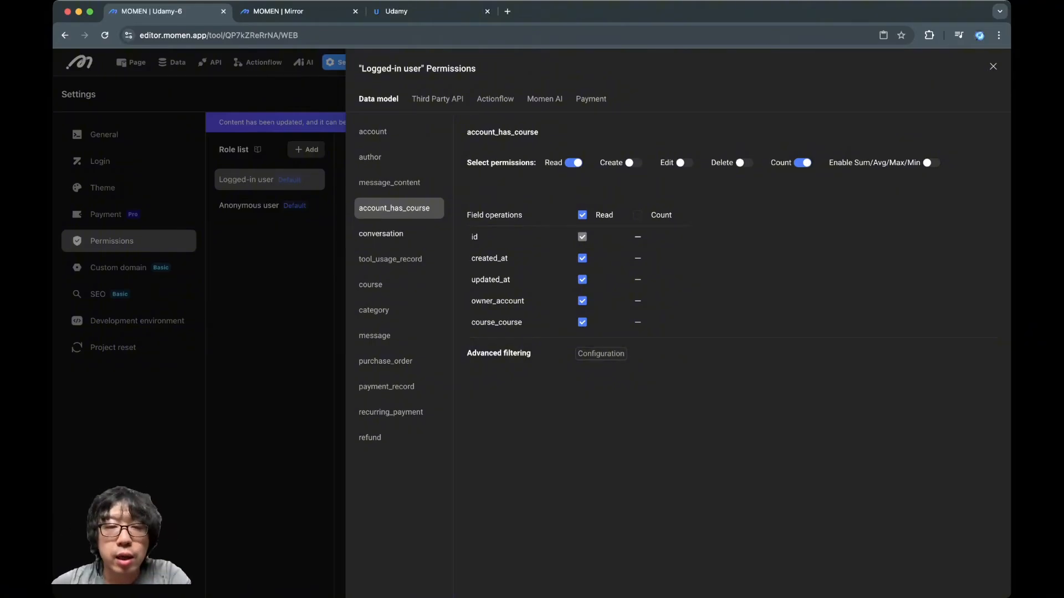
Disable Read, Count and Sum/Avg/Max/Min permissions for the conversation table
{"action": "left_click", "coordinate": [381, 234]}
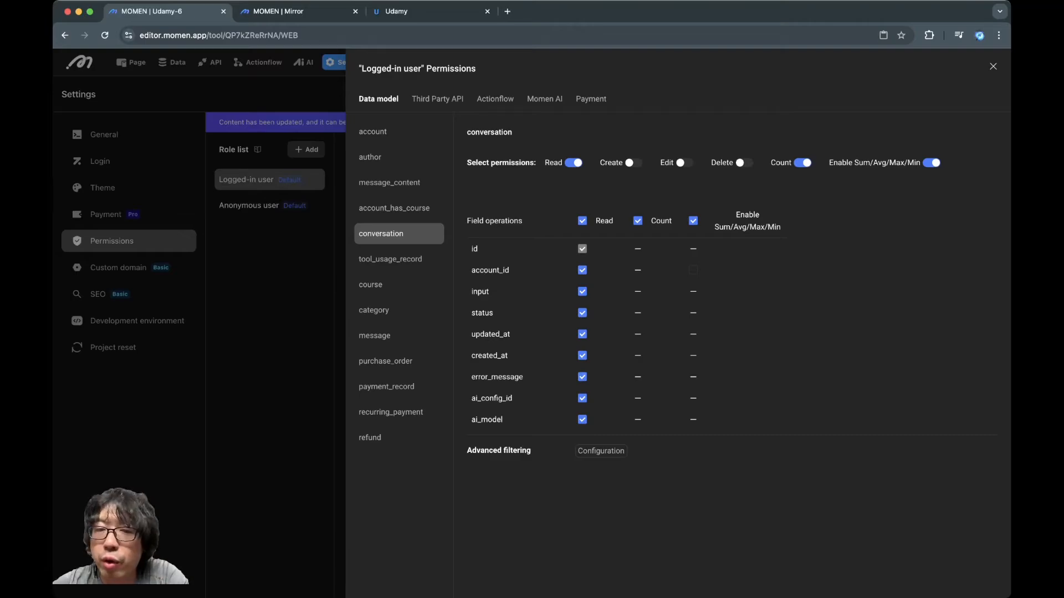
{"action": "left_click", "coordinate": [638, 221]}
{"action": "left_click", "coordinate": [693, 221]}
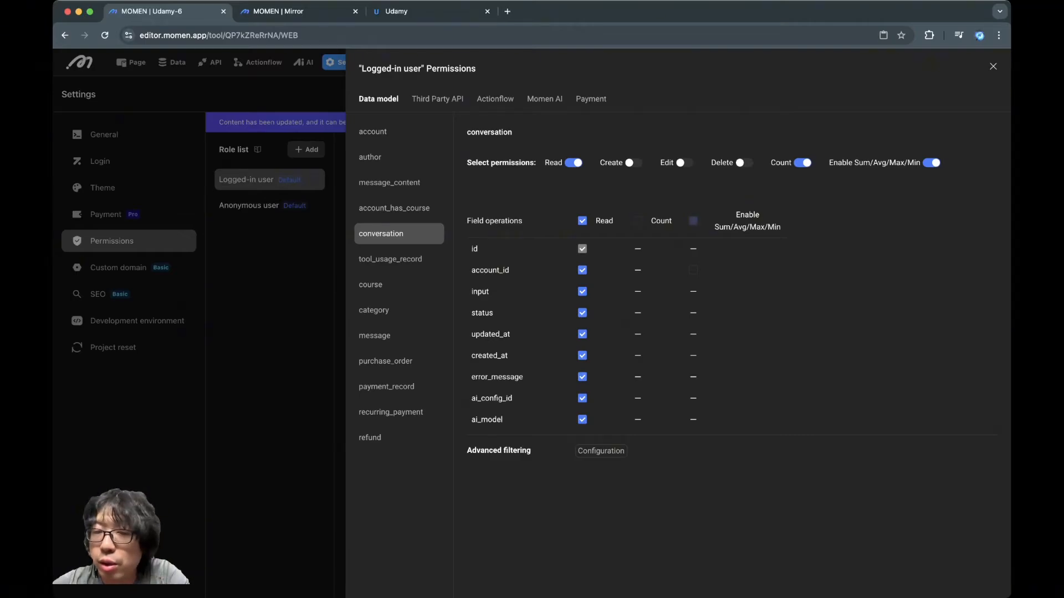
{"action": "left_click", "coordinate": [803, 163]}
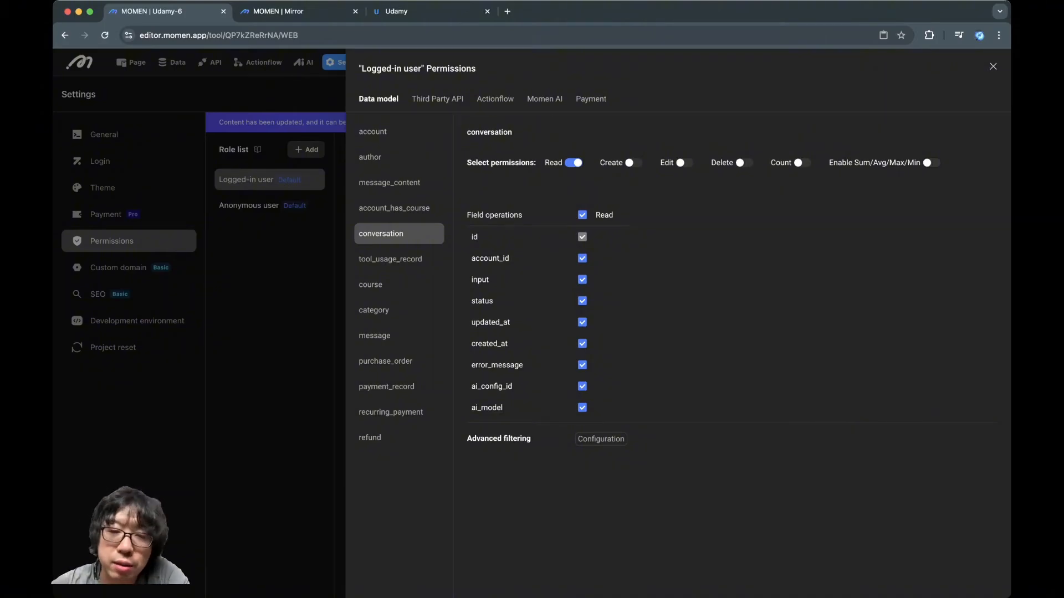
{"action": "left_click", "coordinate": [581, 215]}
{"action": "left_click", "coordinate": [582, 215]}
{"action": "left_click", "coordinate": [574, 163]}
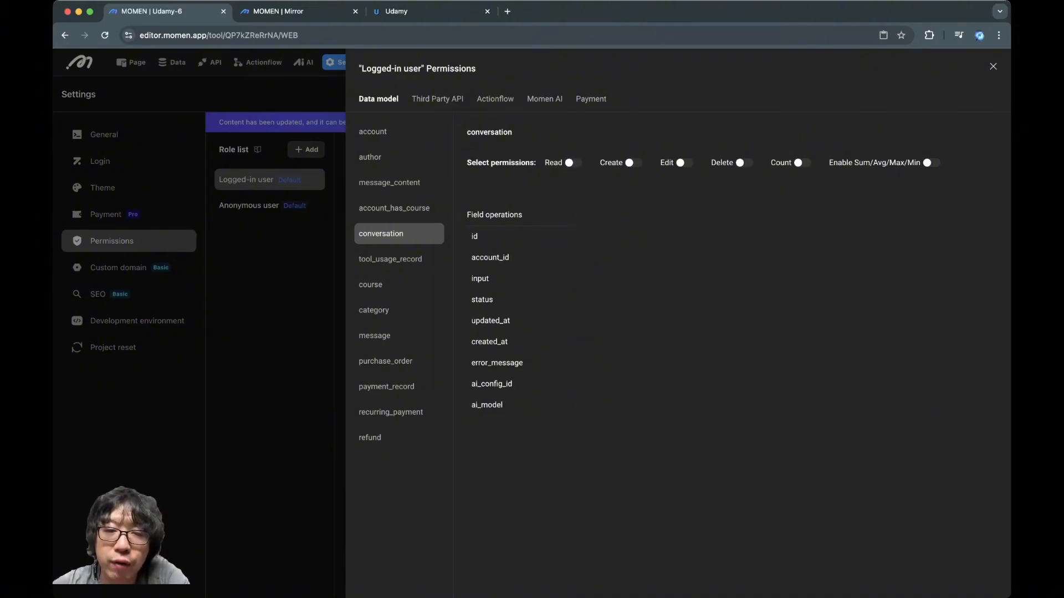
Disable Read, Count and Sum/Avg/Max/Min permissions for the tool_usage_record table
{"action": "left_click", "coordinate": [396, 183]}
{"action": "left_click", "coordinate": [390, 260]}
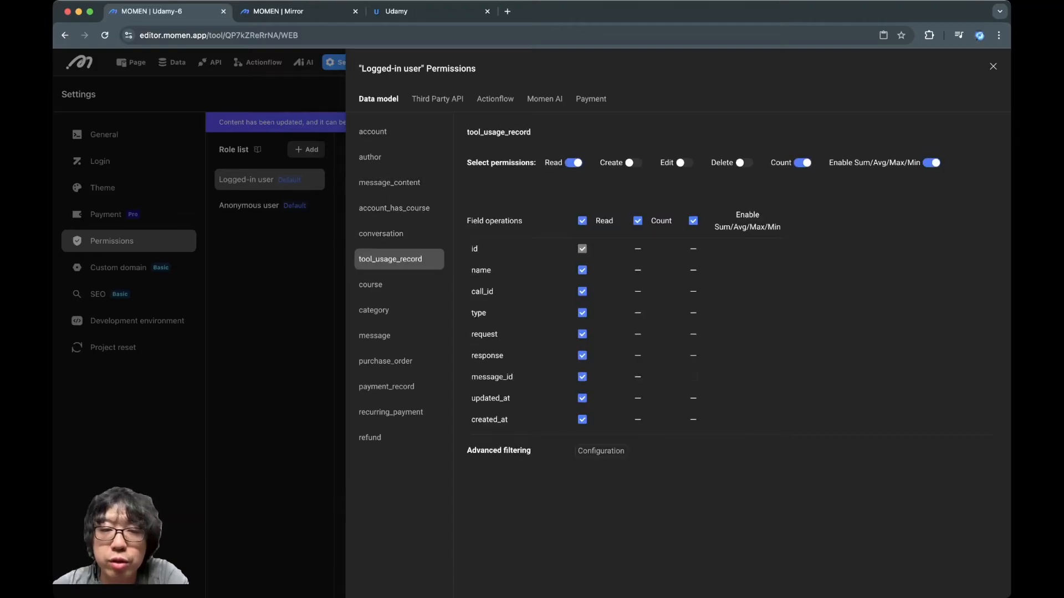
{"action": "left_click", "coordinate": [574, 163]}
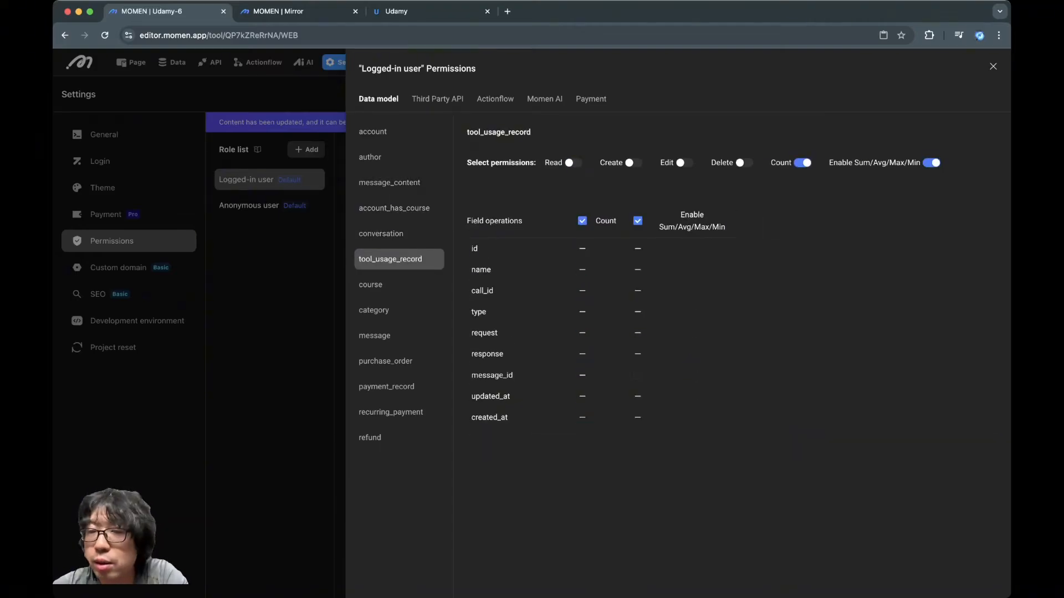
{"action": "left_click", "coordinate": [803, 162]}
{"action": "left_click", "coordinate": [931, 162]}
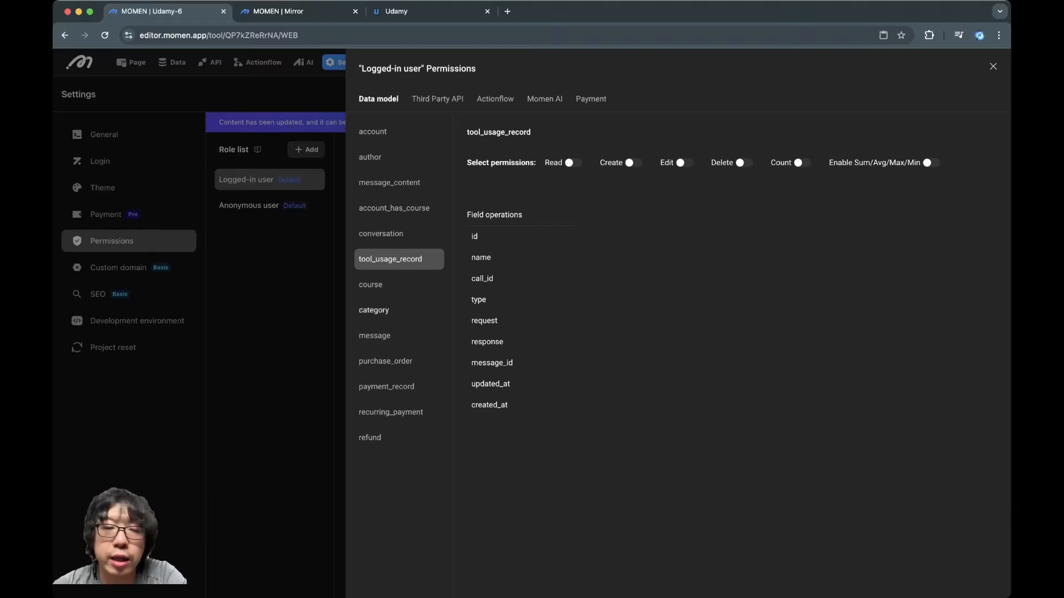
Disable Create, Edit and Delete permissions for the course table
{"action": "left_click", "coordinate": [388, 285]}
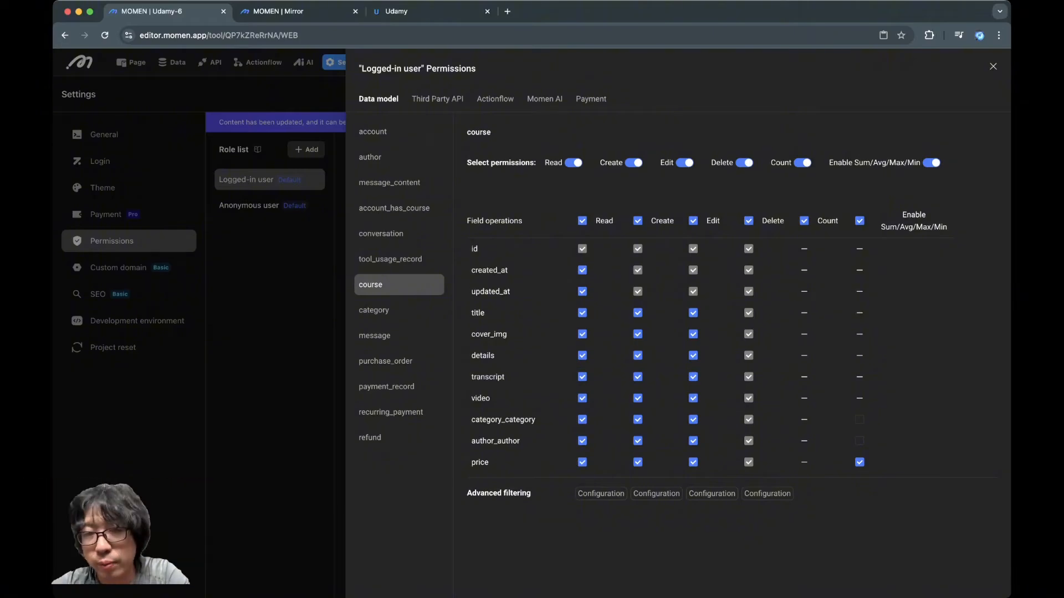
{"action": "left_click", "coordinate": [633, 163]}
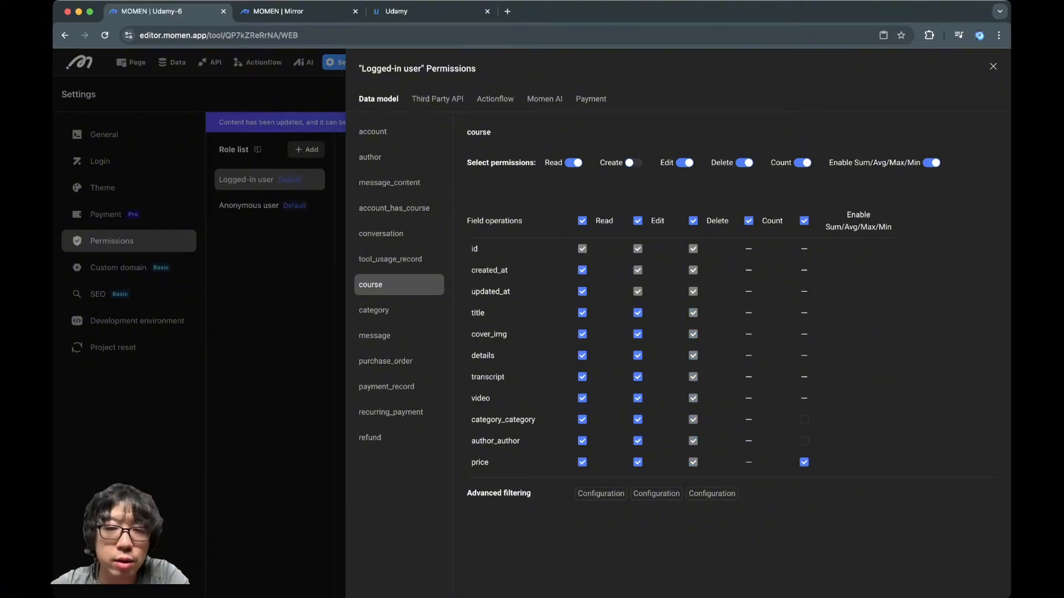
{"action": "left_click", "coordinate": [685, 163]}
{"action": "left_click", "coordinate": [744, 163]}
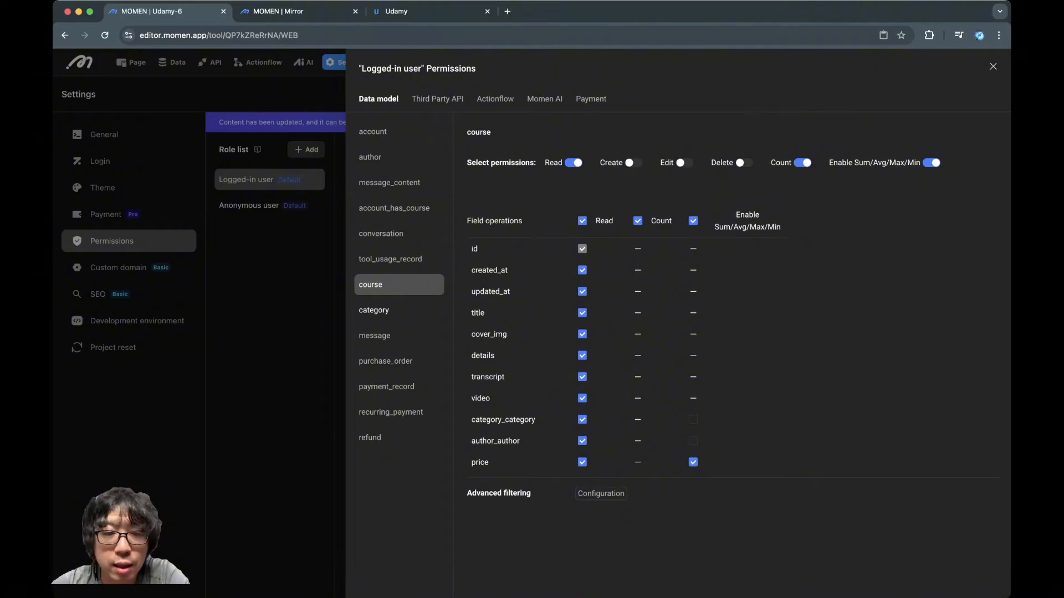
Disable Create, Edit, Delete, Count and Sum/Avg/Max/Min for the category table, leaving only Read enabled
{"action": "left_click", "coordinate": [382, 310]}
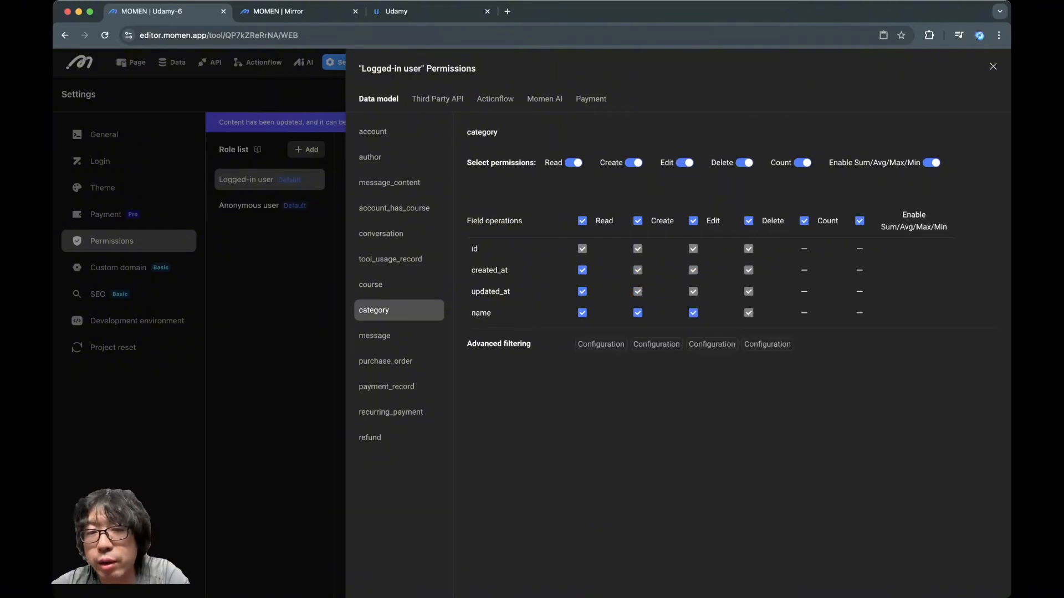
{"action": "left_click", "coordinate": [633, 163]}
{"action": "left_click", "coordinate": [685, 162]}
{"action": "left_click", "coordinate": [744, 162]}
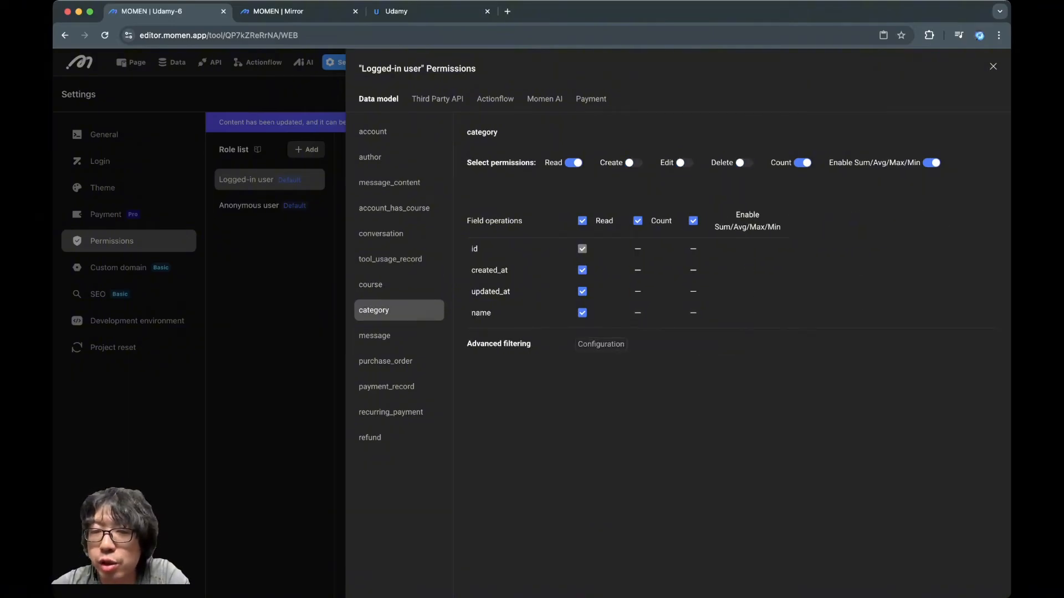
{"action": "left_click", "coordinate": [802, 162]}
{"action": "left_click", "coordinate": [932, 162]}
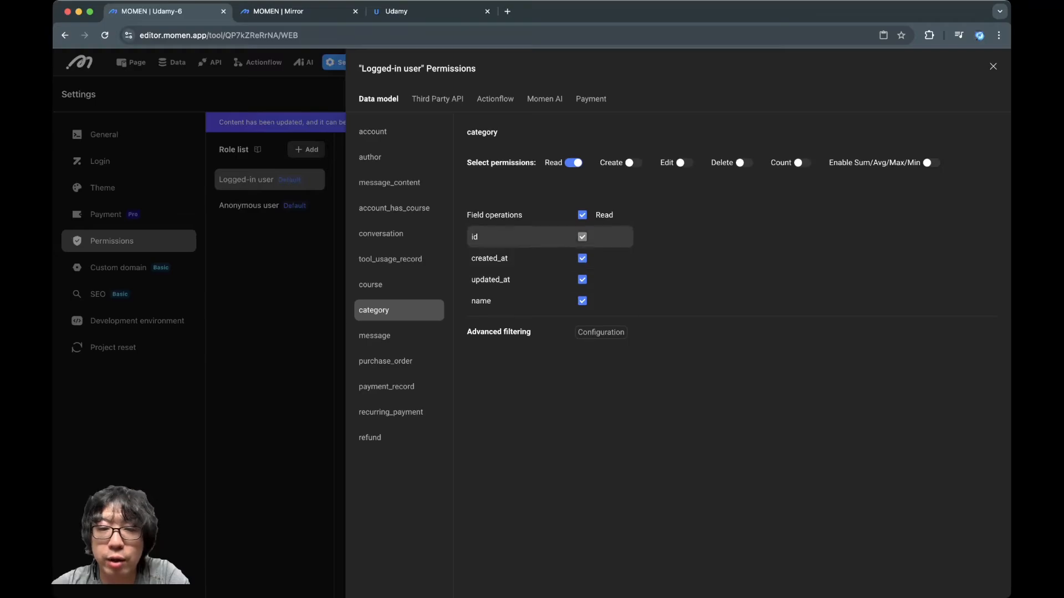
Disable Read, Count and Sum/Avg/Max/Min permissions for the message table
{"action": "left_click", "coordinate": [388, 336]}
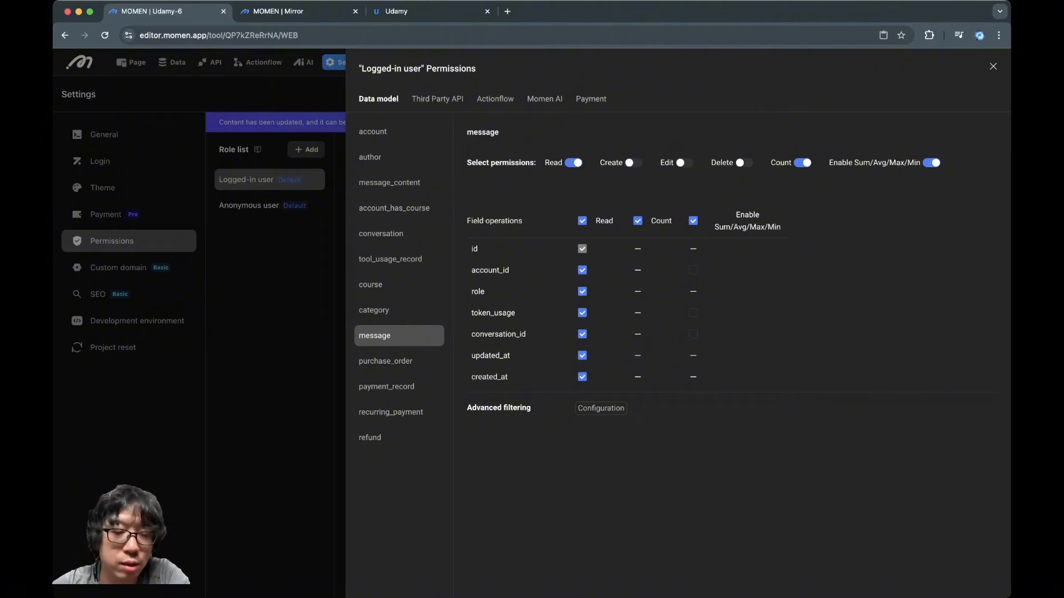
{"action": "left_click", "coordinate": [574, 163]}
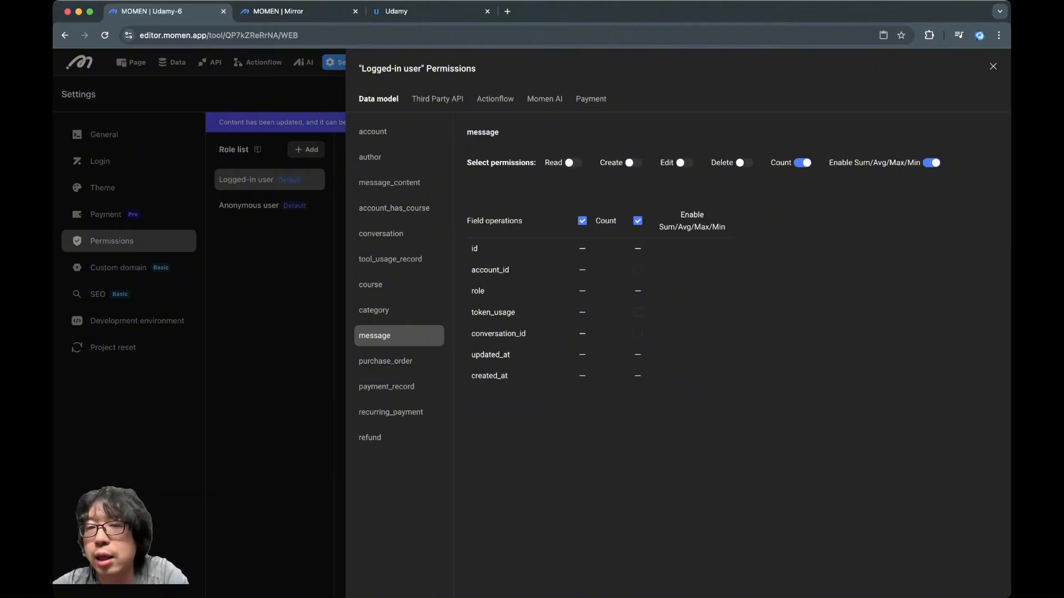
{"action": "left_click", "coordinate": [802, 163]}
{"action": "left_click", "coordinate": [931, 163]}
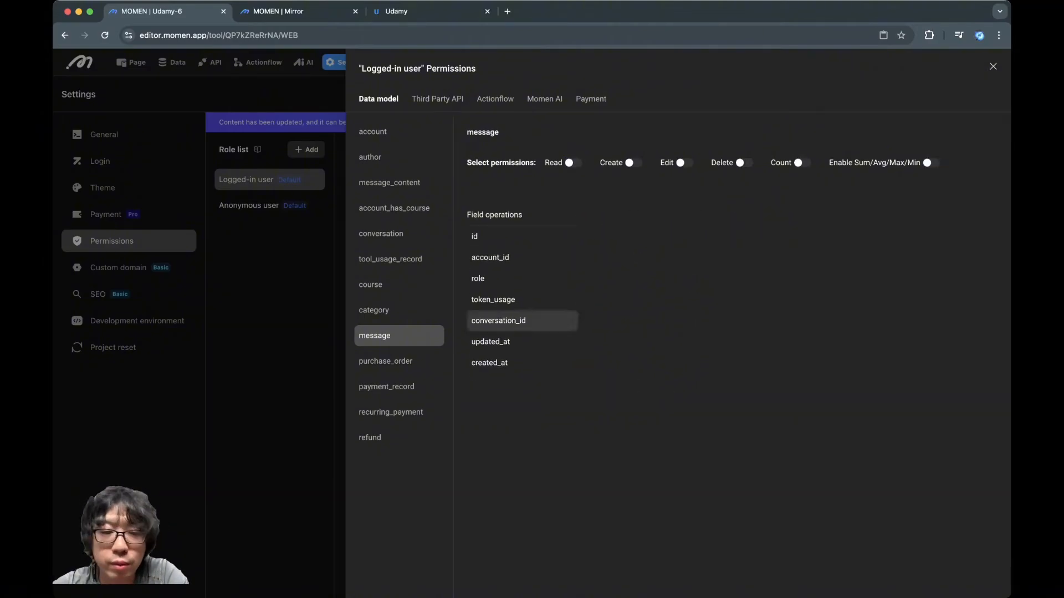
Disable Create, Edit and Delete permissions for the purchase_order table
{"action": "left_click", "coordinate": [388, 362]}
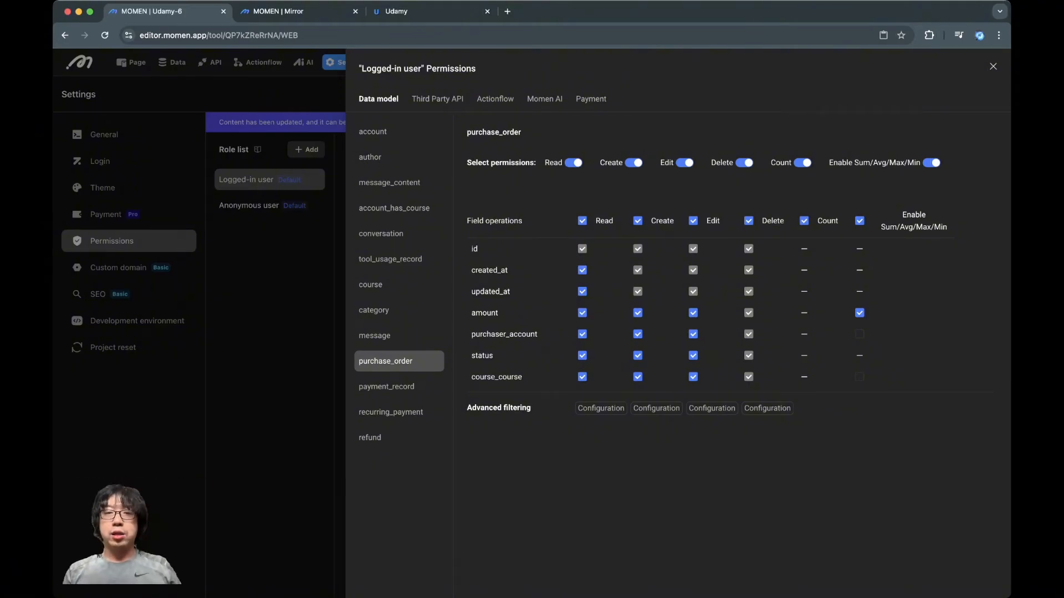
{"action": "left_click", "coordinate": [633, 163]}
{"action": "left_click", "coordinate": [685, 163]}
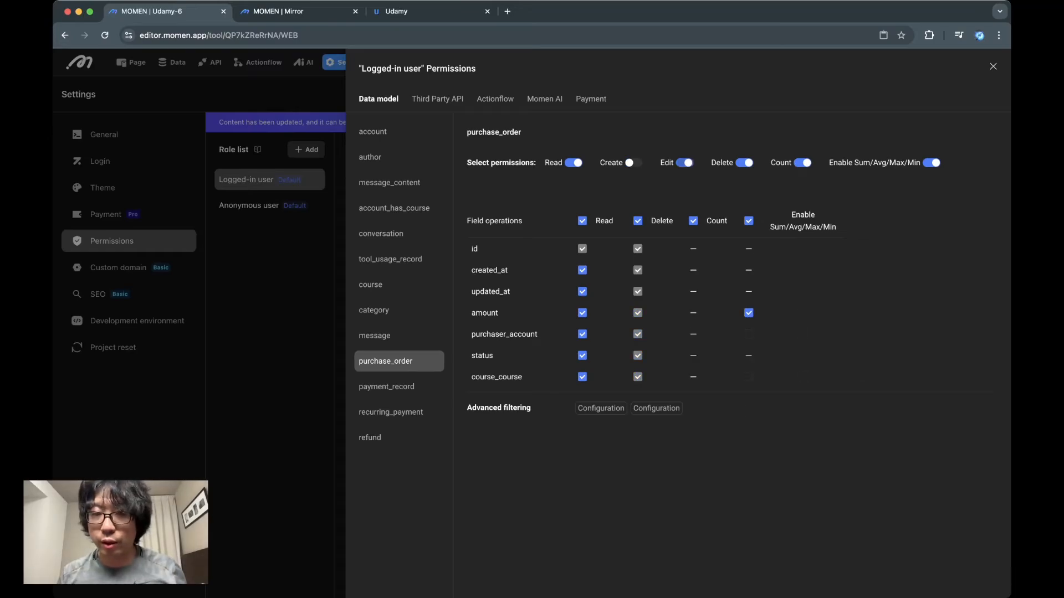
{"action": "left_click", "coordinate": [744, 163]}
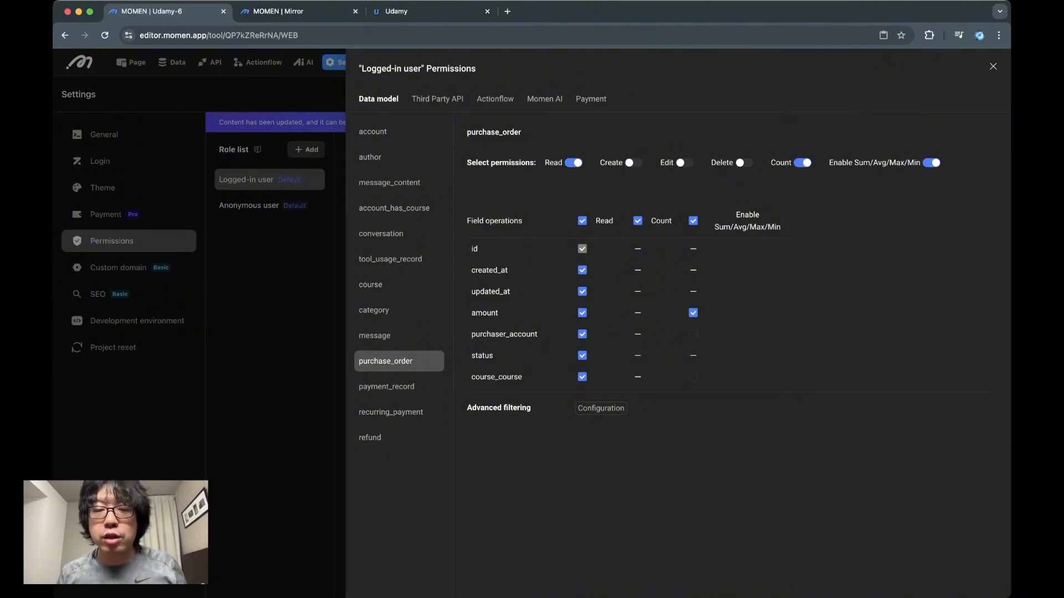
Add an advanced Read filter to the purchase_order table requiring Logged in user/id Equal To Queried data/purchaser/id
{"action": "left_click", "coordinate": [602, 407]}
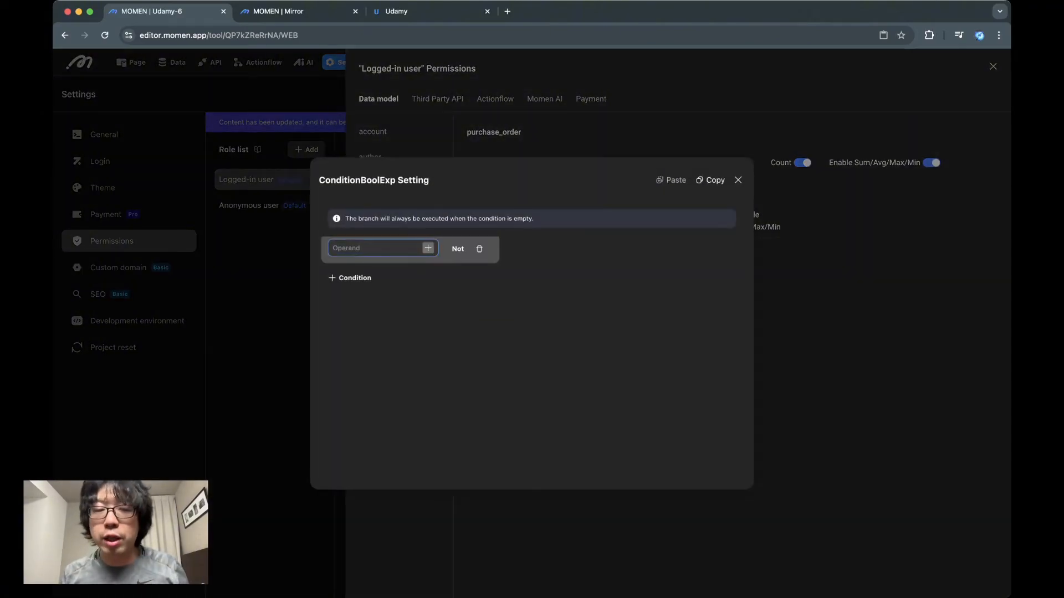
{"action": "left_click", "coordinate": [428, 248]}
{"action": "mouse_move", "coordinate": [424, 177]}
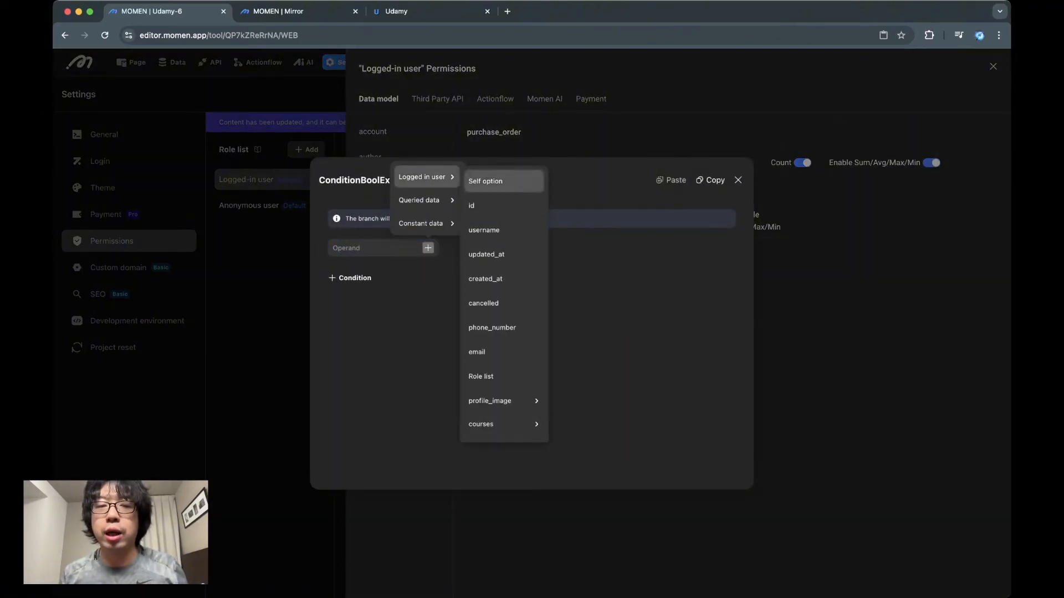
{"action": "left_click", "coordinate": [487, 178]}
{"action": "left_click", "coordinate": [428, 212]}
{"action": "mouse_move", "coordinate": [424, 140]}
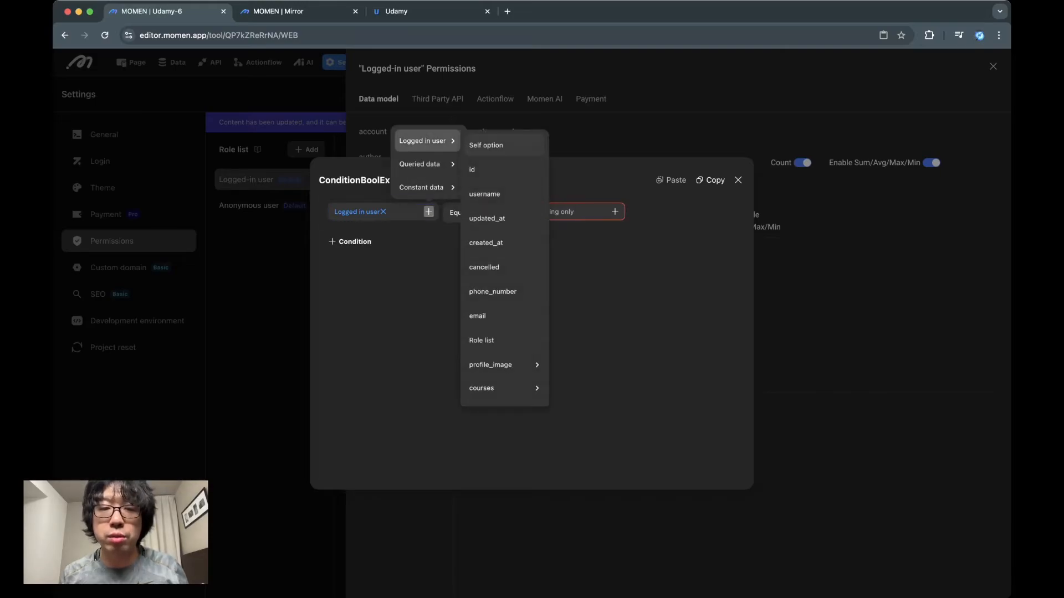
{"action": "left_click", "coordinate": [472, 169]}
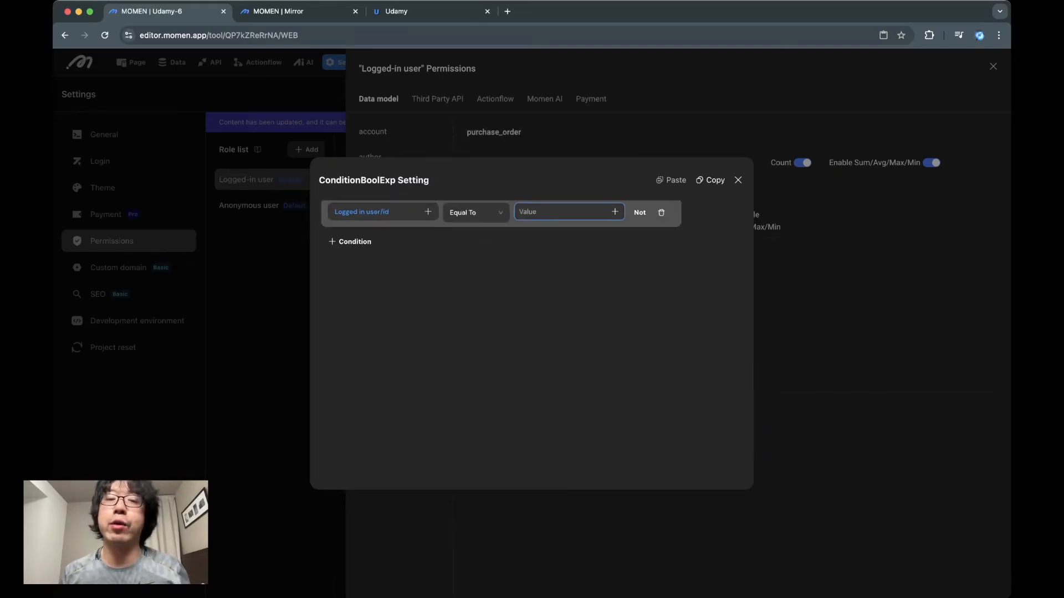
{"action": "left_click", "coordinate": [615, 212]}
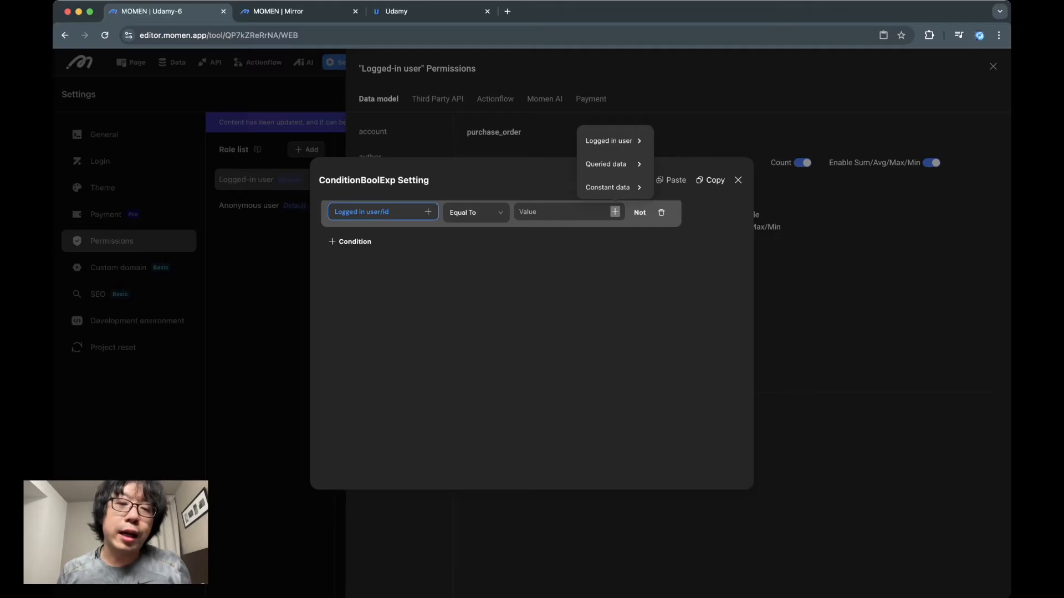
{"action": "mouse_move", "coordinate": [610, 164]}
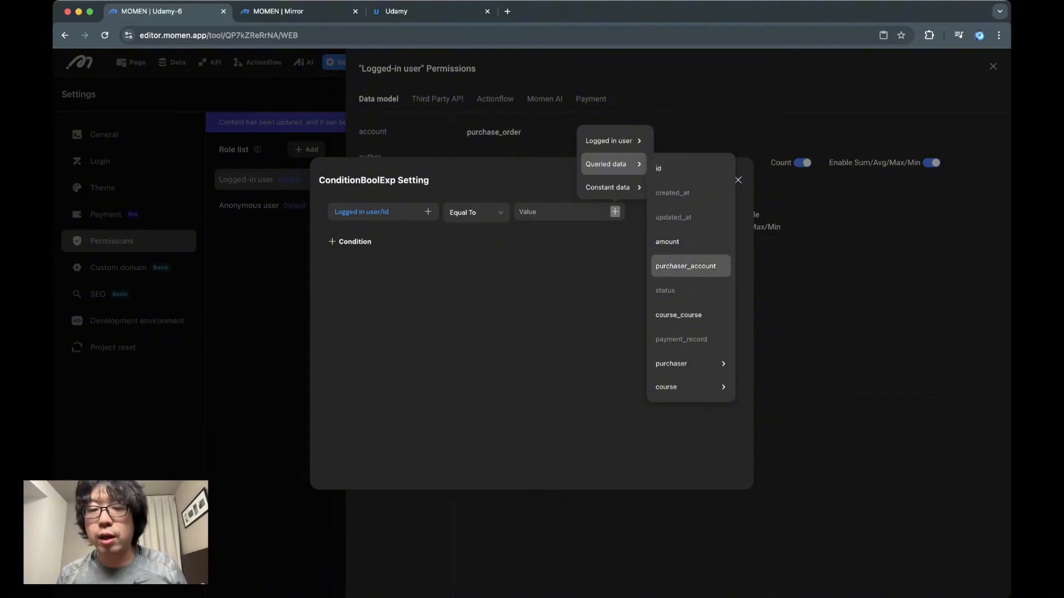
{"action": "mouse_move", "coordinate": [687, 363]}
{"action": "left_click", "coordinate": [742, 112]}
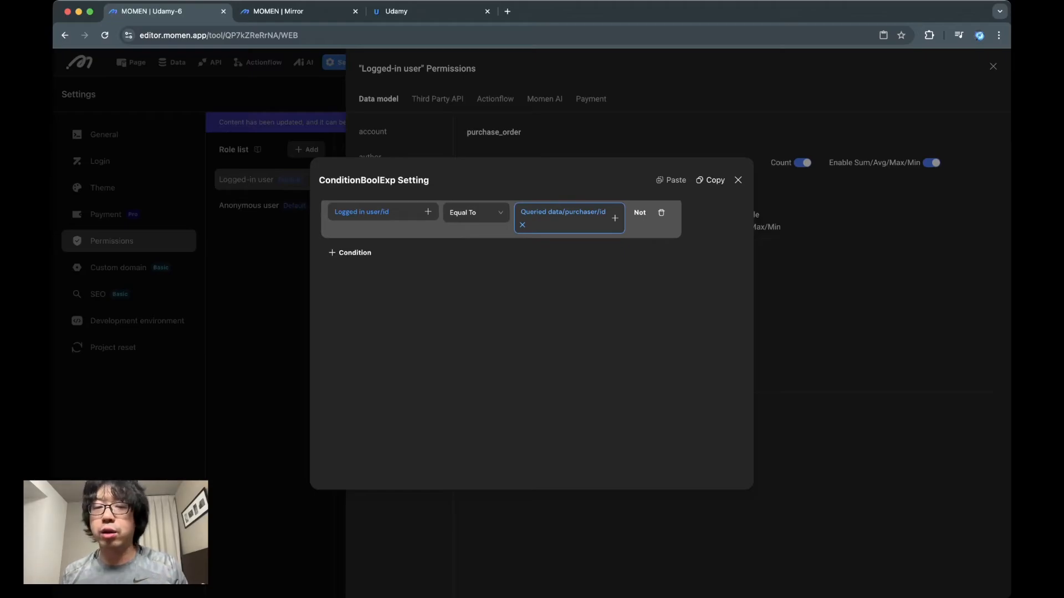
{"action": "left_click", "coordinate": [738, 180]}
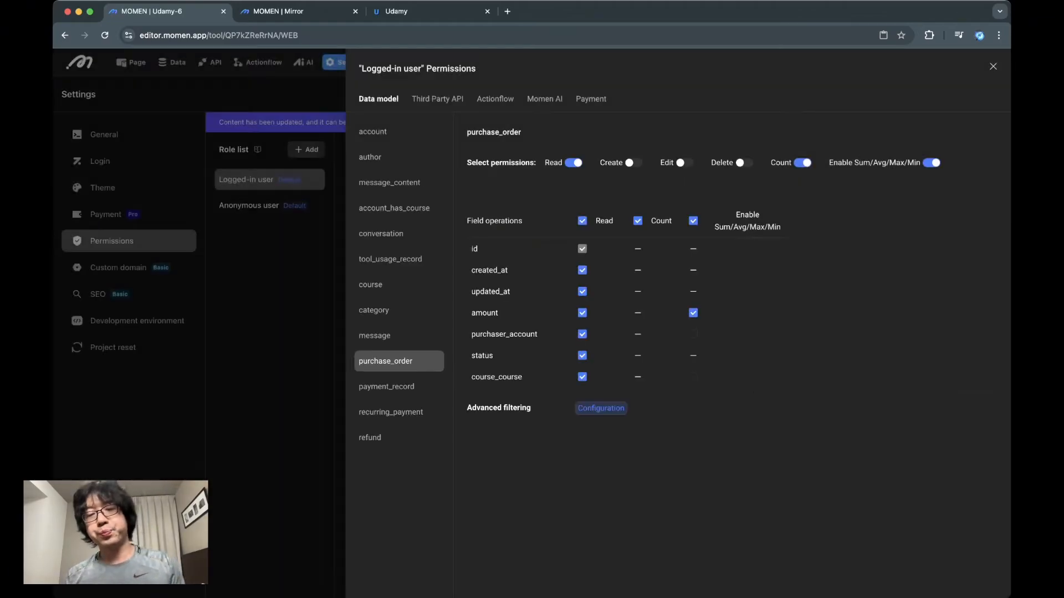
Add an advanced filter to the payment_record table requiring Logged in user/id Equal To Queried data/account/id
{"action": "left_click", "coordinate": [387, 387]}
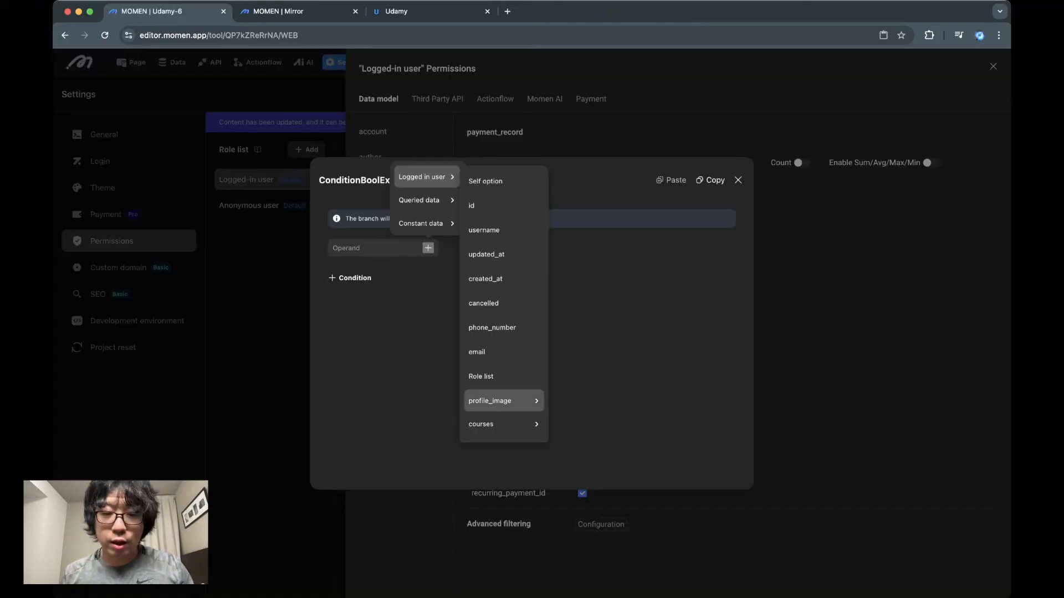
{"action": "scroll", "coordinate": [505, 401], "scroll_direction": "down", "scroll_amount": 2}
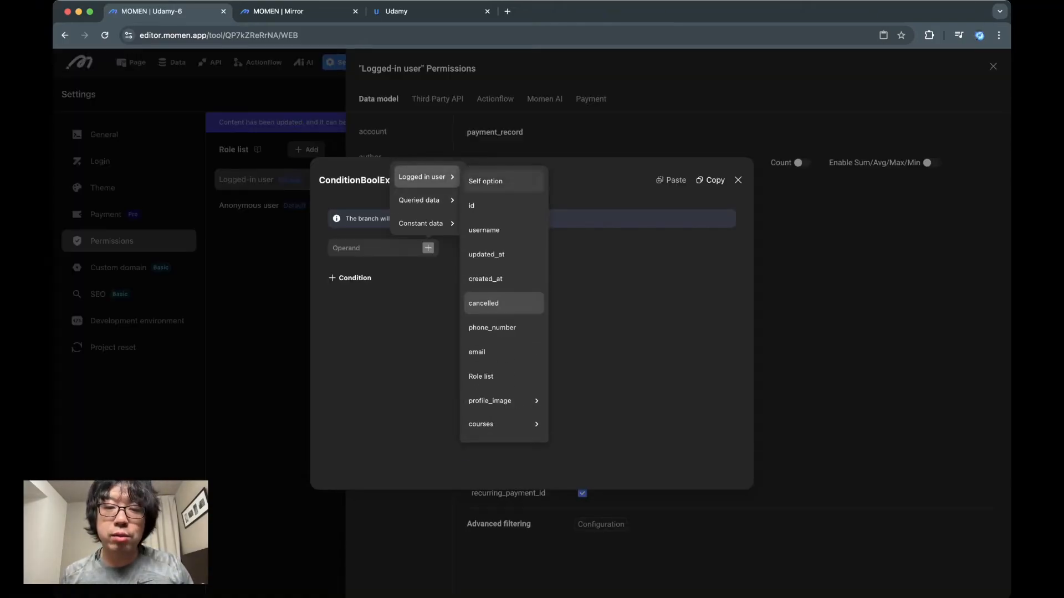
{"action": "left_click", "coordinate": [482, 206]}
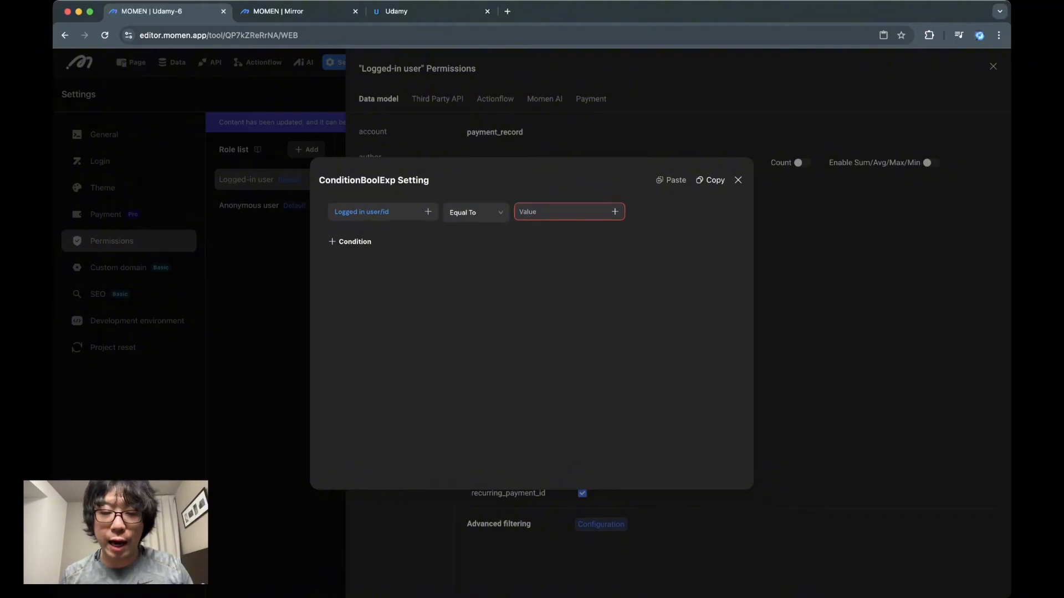
{"action": "left_click", "coordinate": [614, 212]}
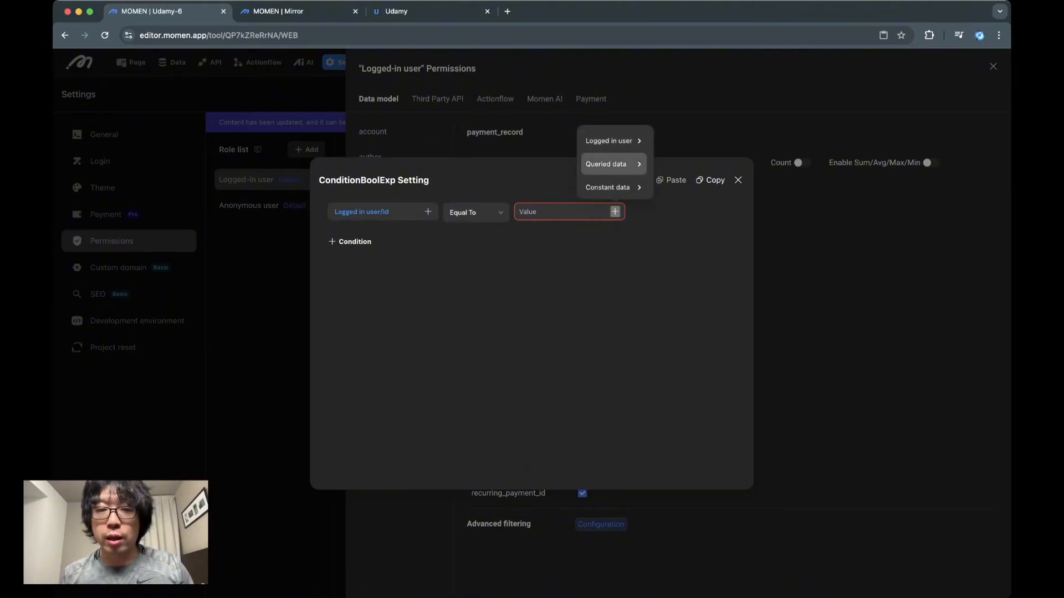
{"action": "mouse_move", "coordinate": [609, 164]}
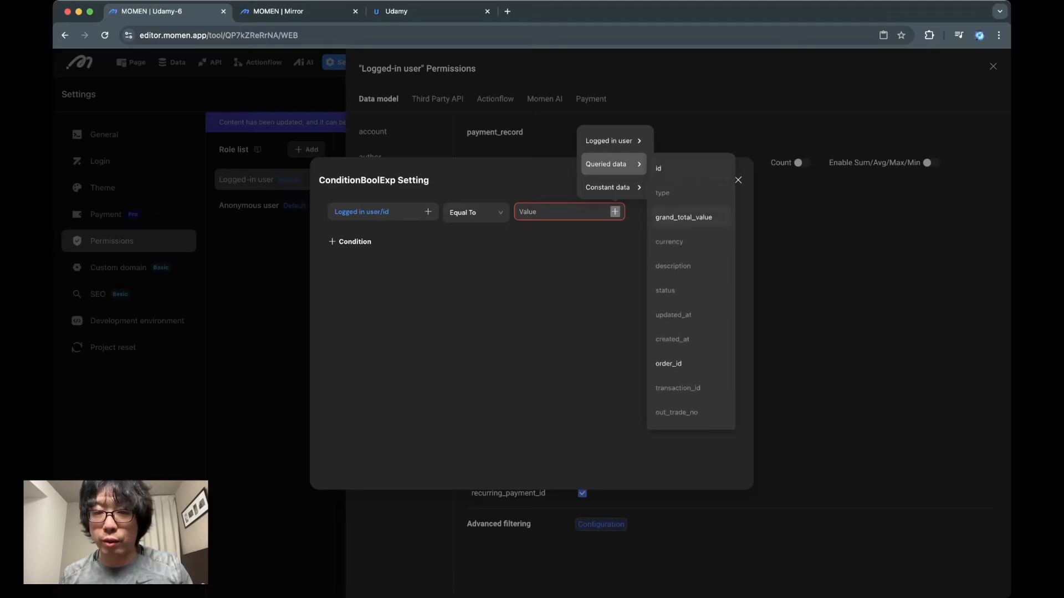
{"action": "scroll", "coordinate": [690, 291], "scroll_direction": "down", "scroll_amount": 5}
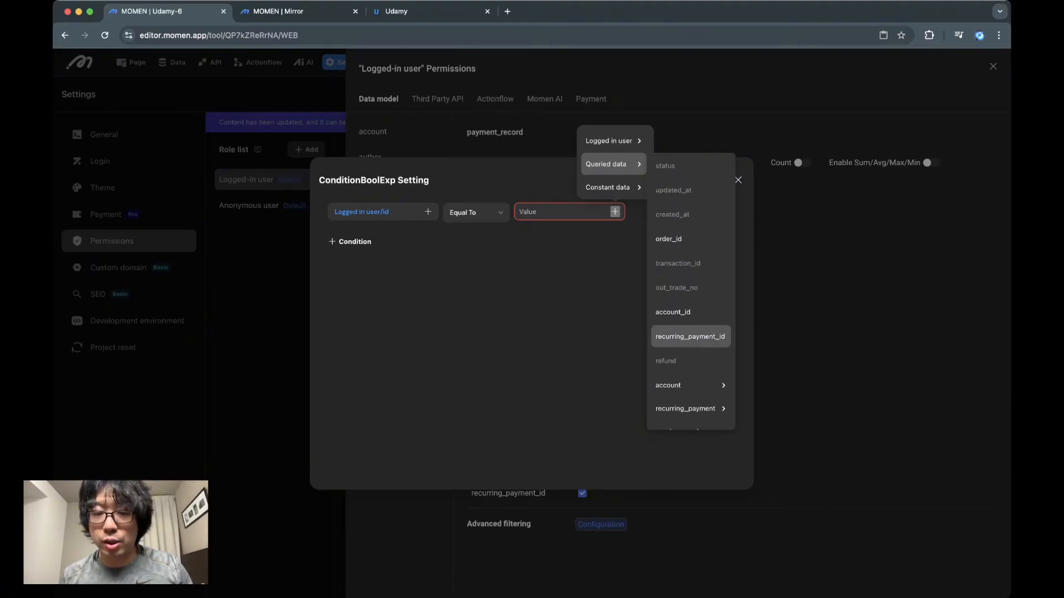
{"action": "mouse_move", "coordinate": [690, 369]}
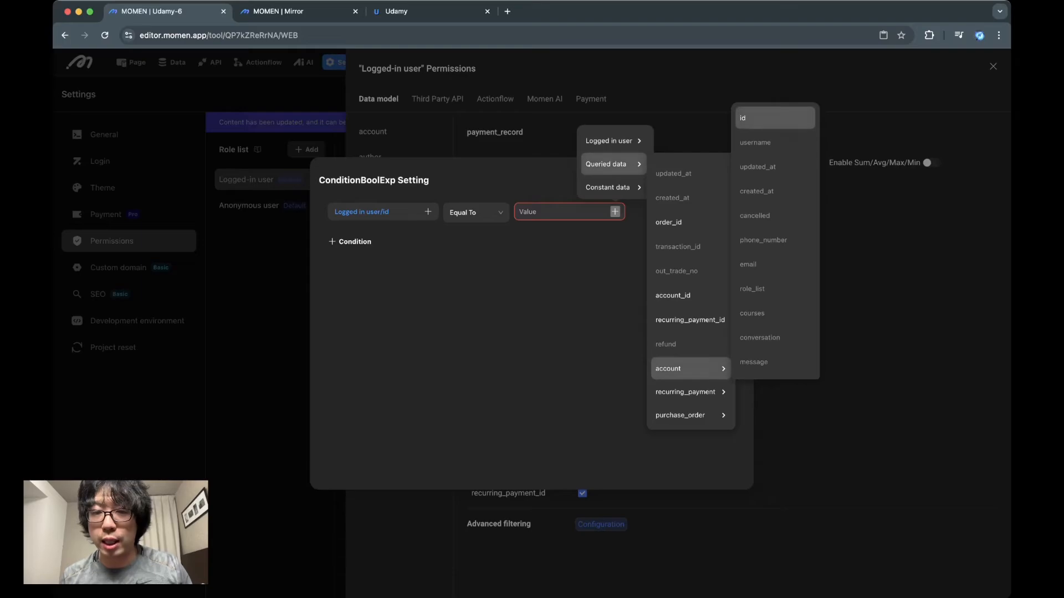
{"action": "left_click", "coordinate": [745, 118]}
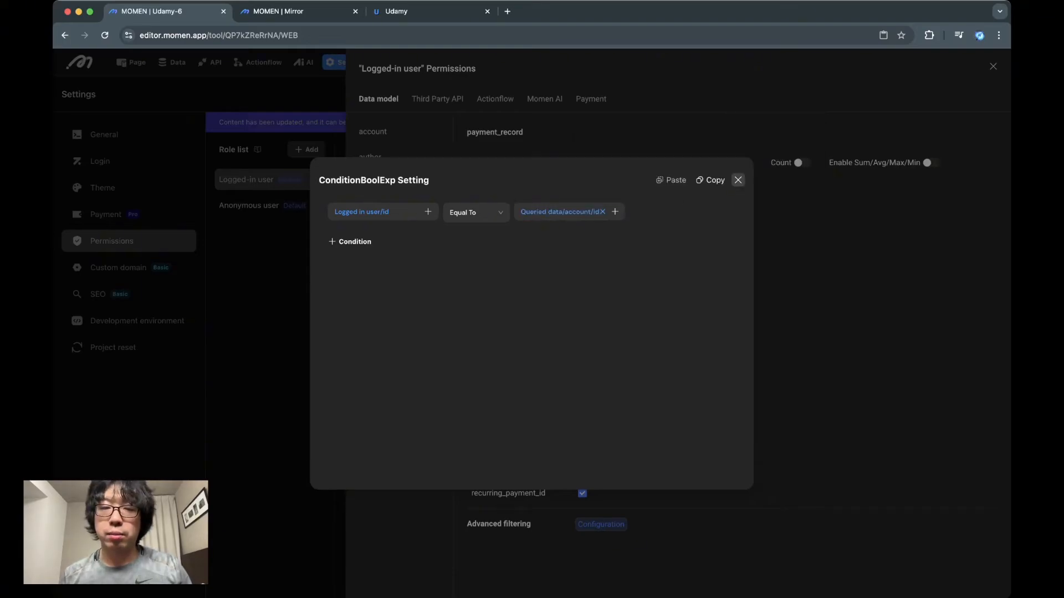
{"action": "left_click", "coordinate": [738, 180]}
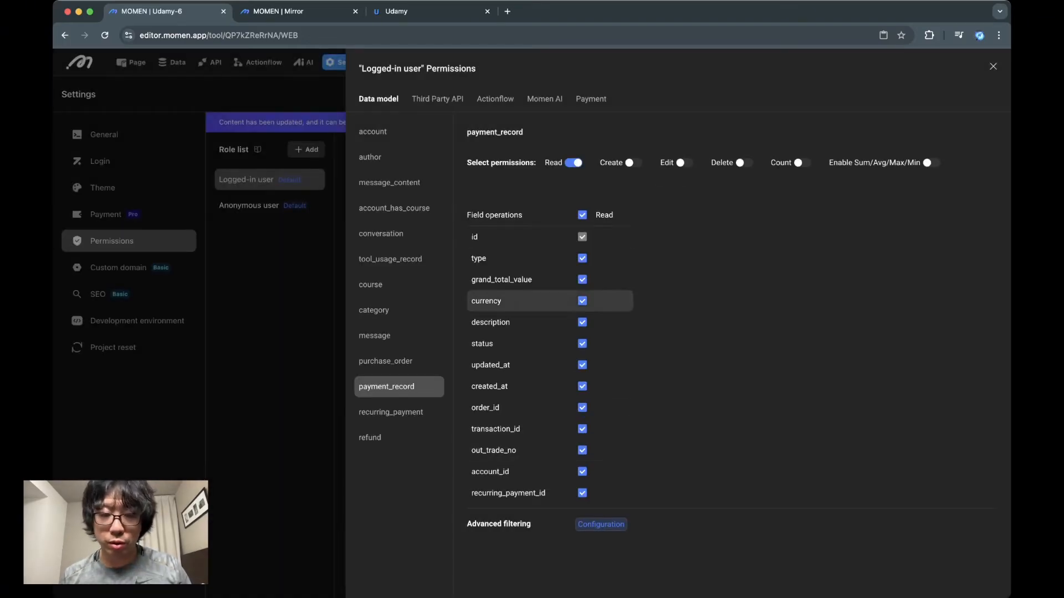
Disable the Read permission for both the recurring_payment and refund tables
{"action": "left_click", "coordinate": [390, 412]}
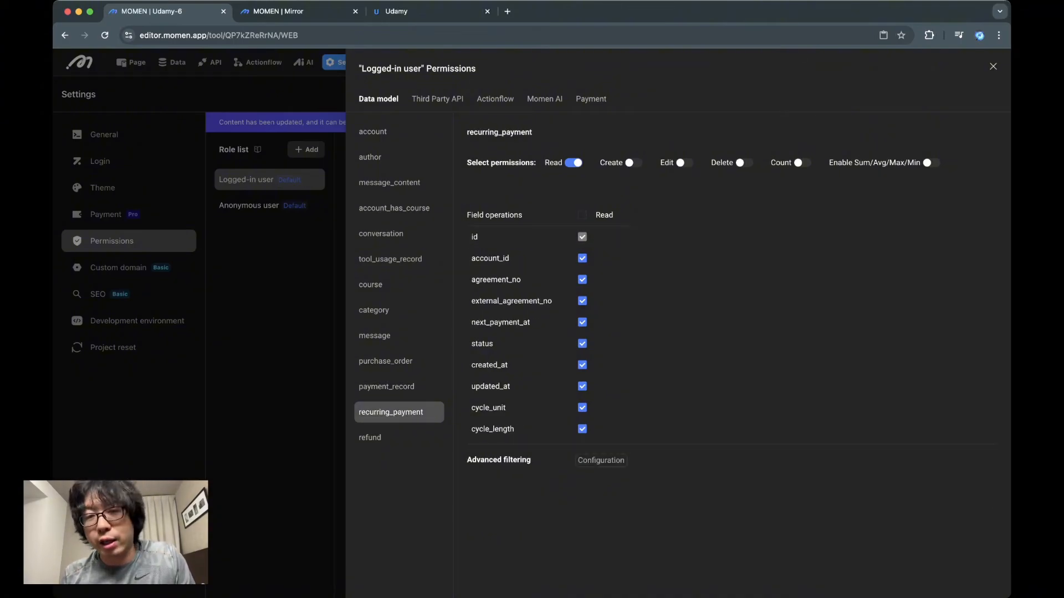
{"action": "left_click", "coordinate": [574, 162]}
{"action": "left_click", "coordinate": [370, 437]}
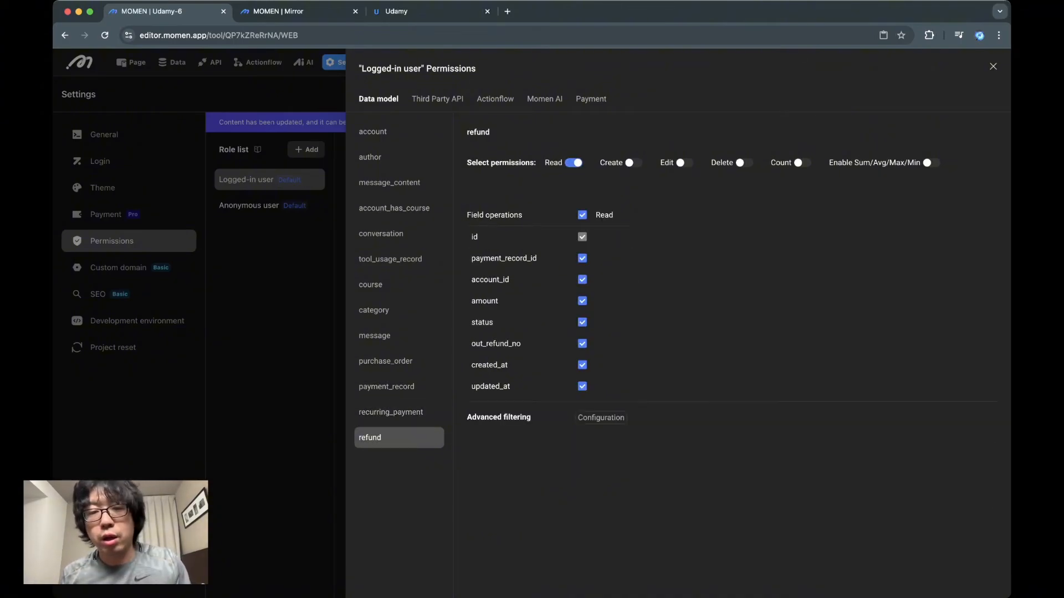
{"action": "left_click", "coordinate": [574, 163]}
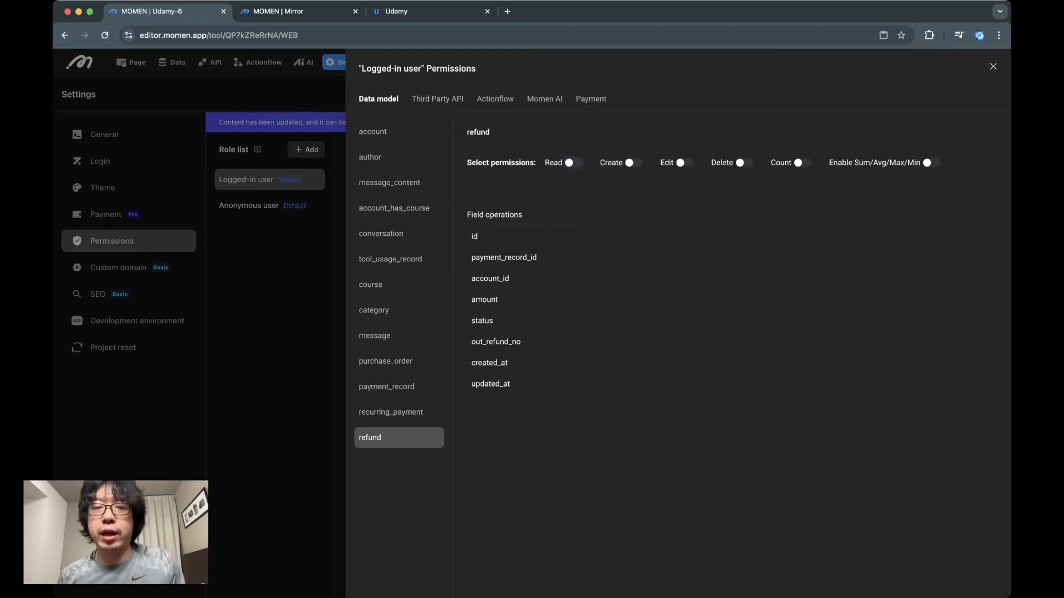
Delete the unused third-party API dfe from the project
{"action": "left_click", "coordinate": [437, 98]}
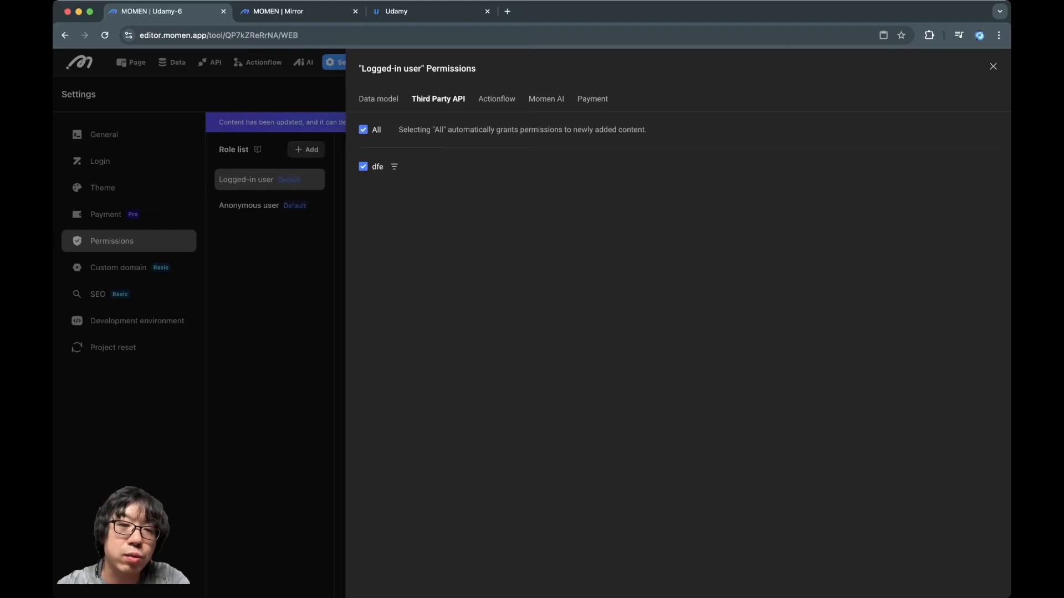
{"action": "key", "text": "Escape"}
{"action": "left_click", "coordinate": [210, 62]}
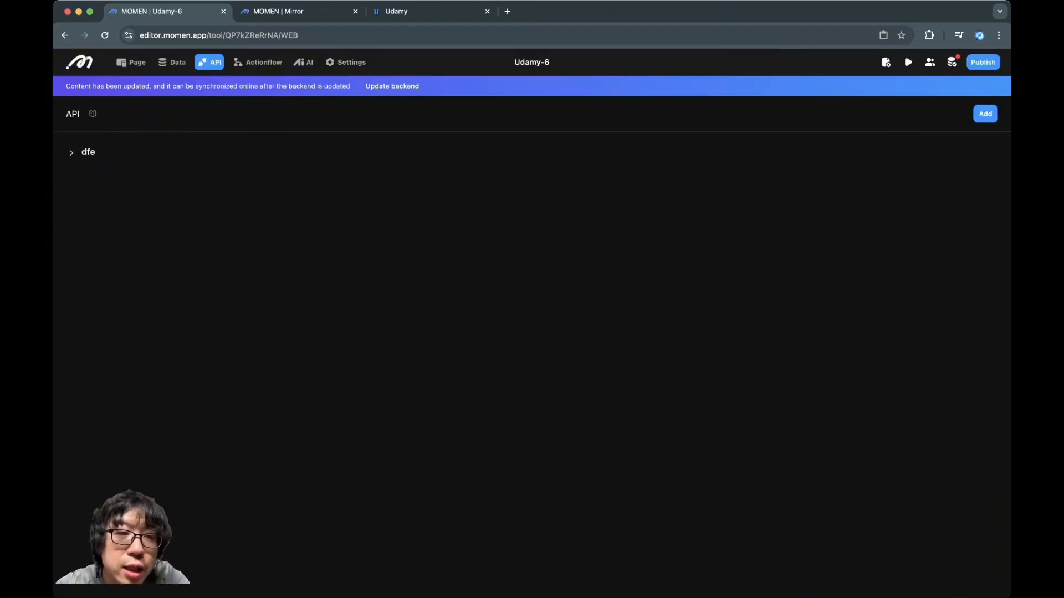
{"action": "left_click", "coordinate": [72, 153]}
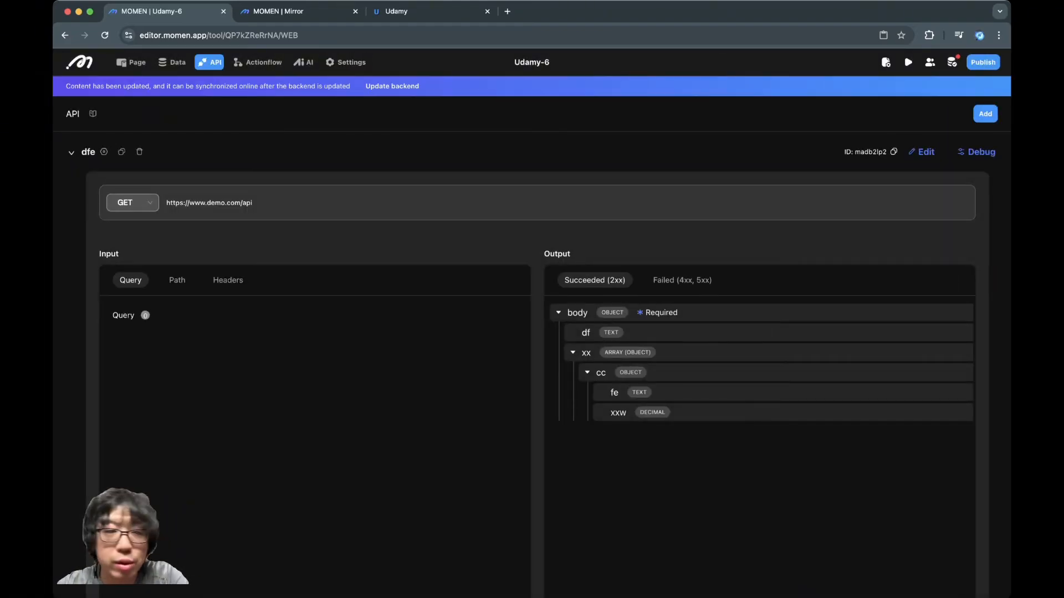
{"action": "left_click", "coordinate": [140, 151]}
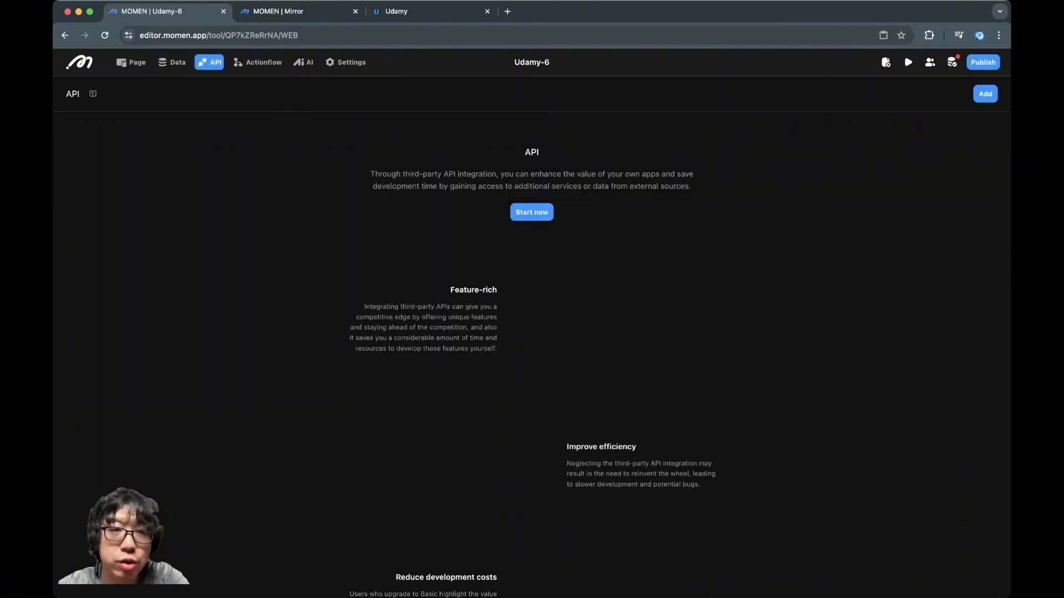
Restrict the Logged-in user role's Actionflow permissions to createOrder only, revoking all the Stripe callbacks
{"action": "left_click", "coordinate": [346, 62]}
{"action": "left_click", "coordinate": [112, 240]}
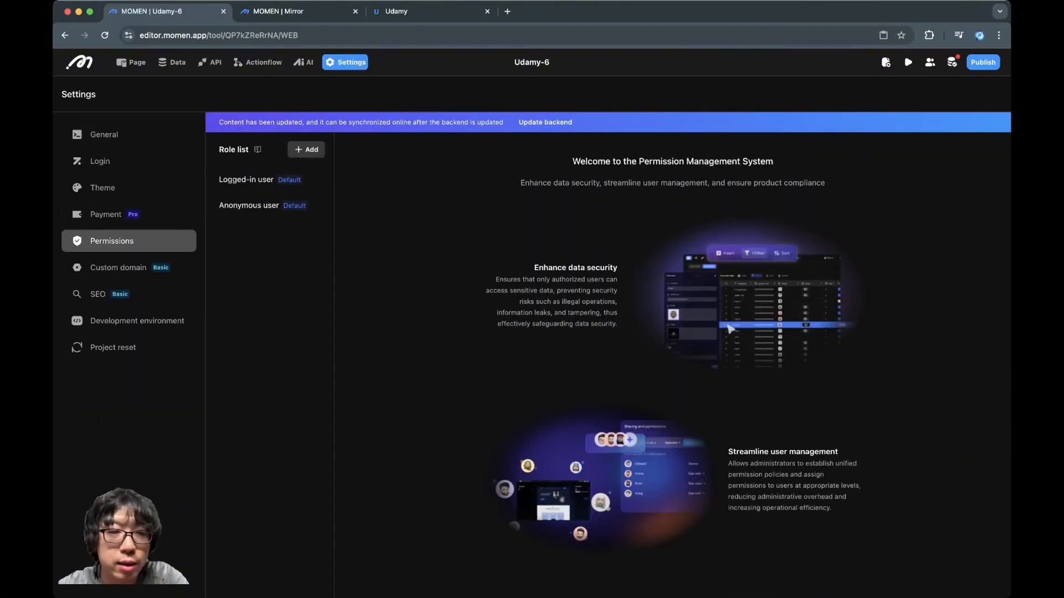
{"action": "left_click", "coordinate": [255, 179]}
{"action": "left_click", "coordinate": [643, 277]}
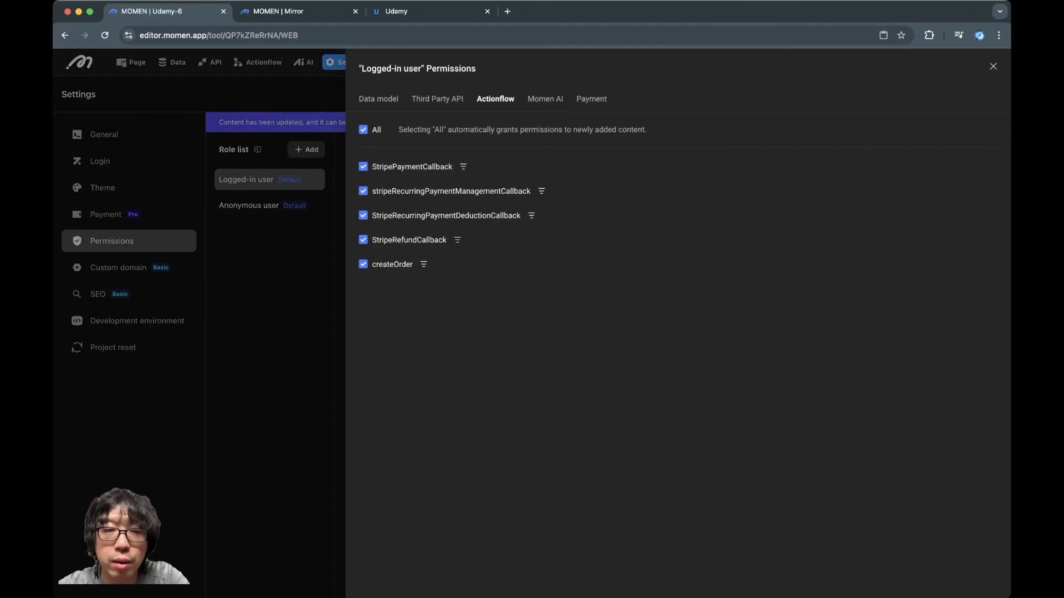
{"action": "left_click", "coordinate": [363, 130]}
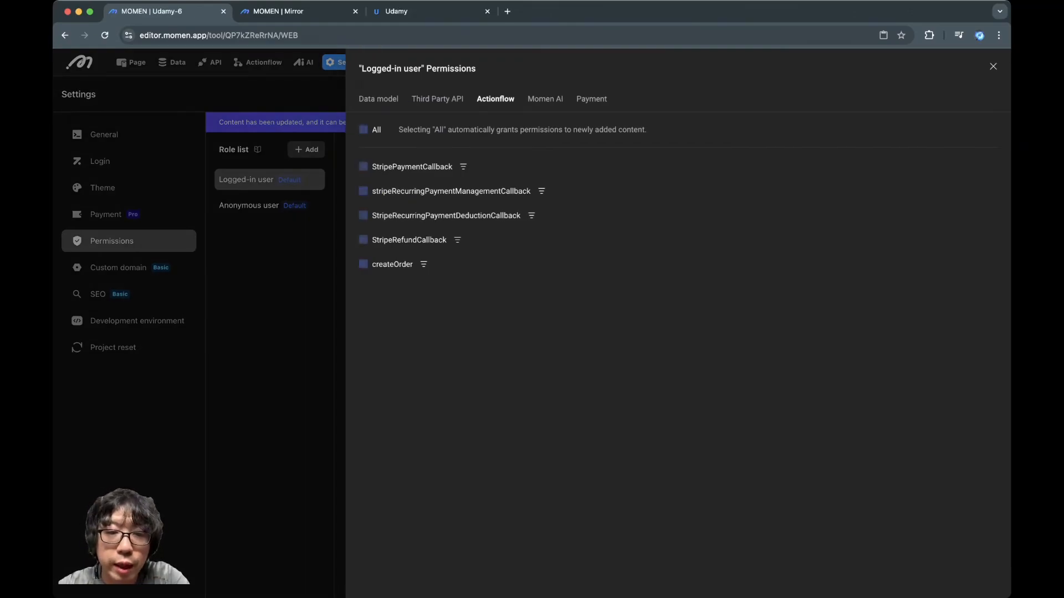
{"action": "left_click", "coordinate": [363, 264]}
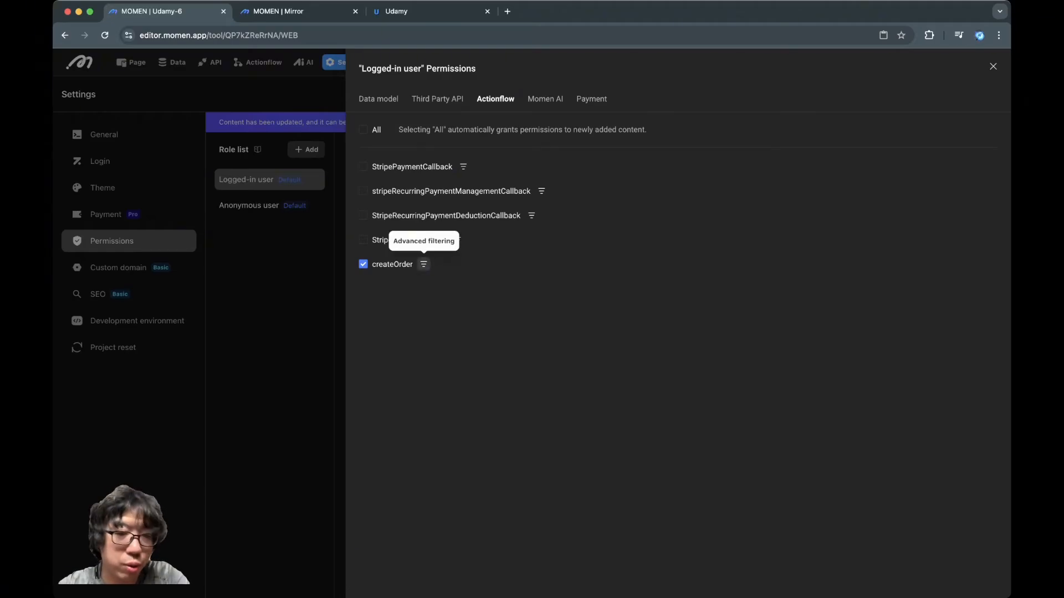
Add an advanced filter to the createOrder actionflow requiring Logged in user/id Equal To Actionflow data/Input/account_id
{"action": "left_click", "coordinate": [423, 265]}
{"action": "left_click", "coordinate": [428, 247]}
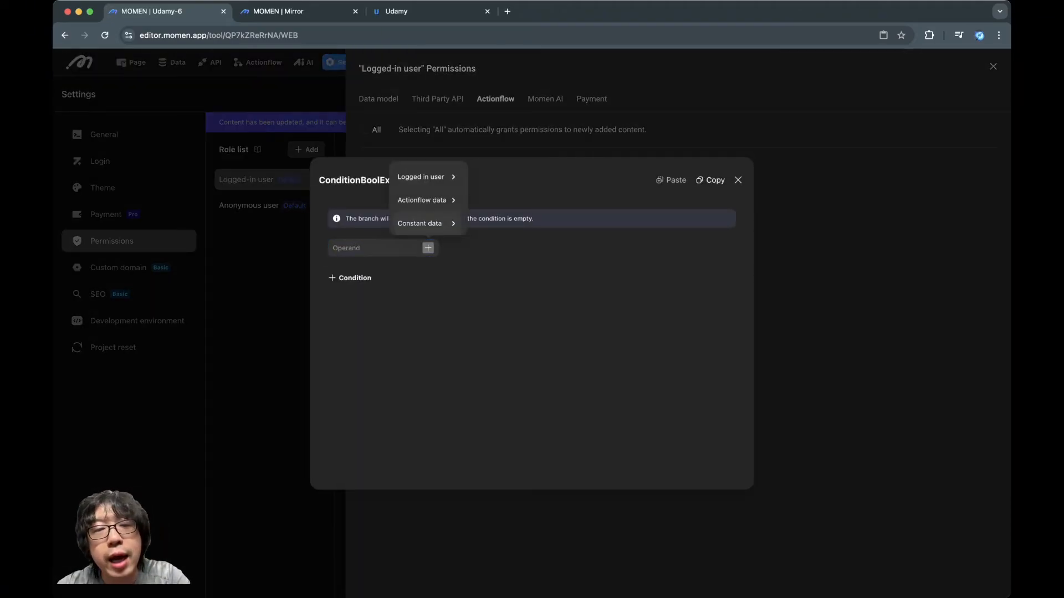
{"action": "mouse_move", "coordinate": [427, 177]}
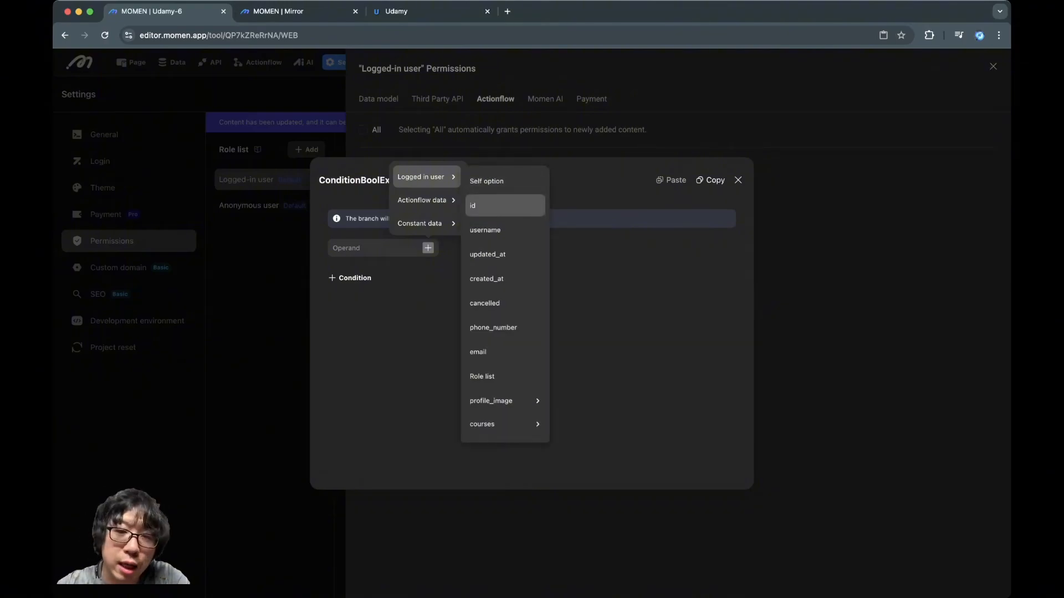
{"action": "left_click", "coordinate": [488, 205]}
{"action": "left_click", "coordinate": [562, 211]}
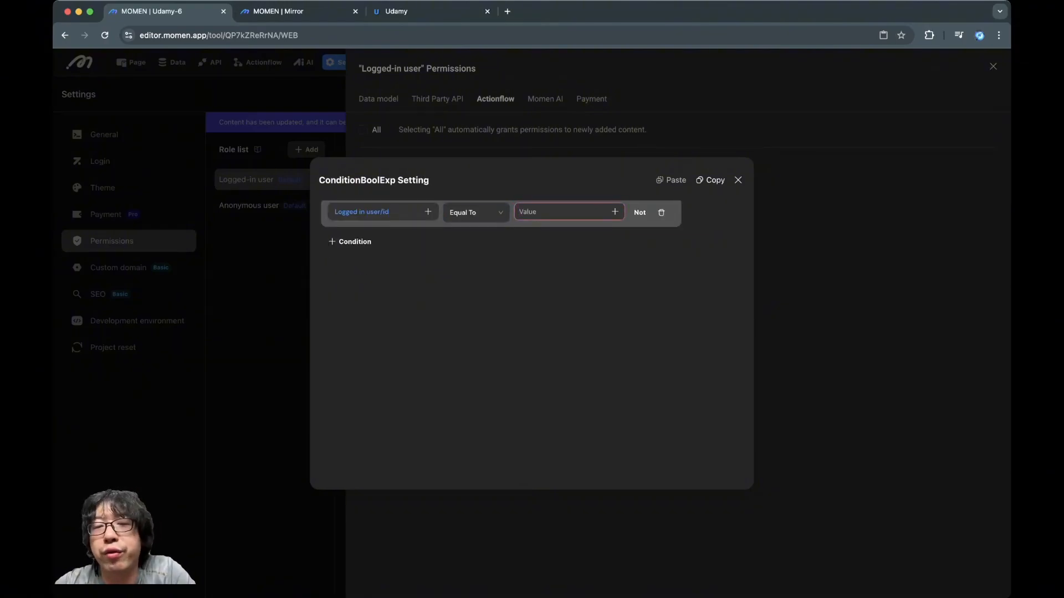
{"action": "left_click", "coordinate": [614, 212]}
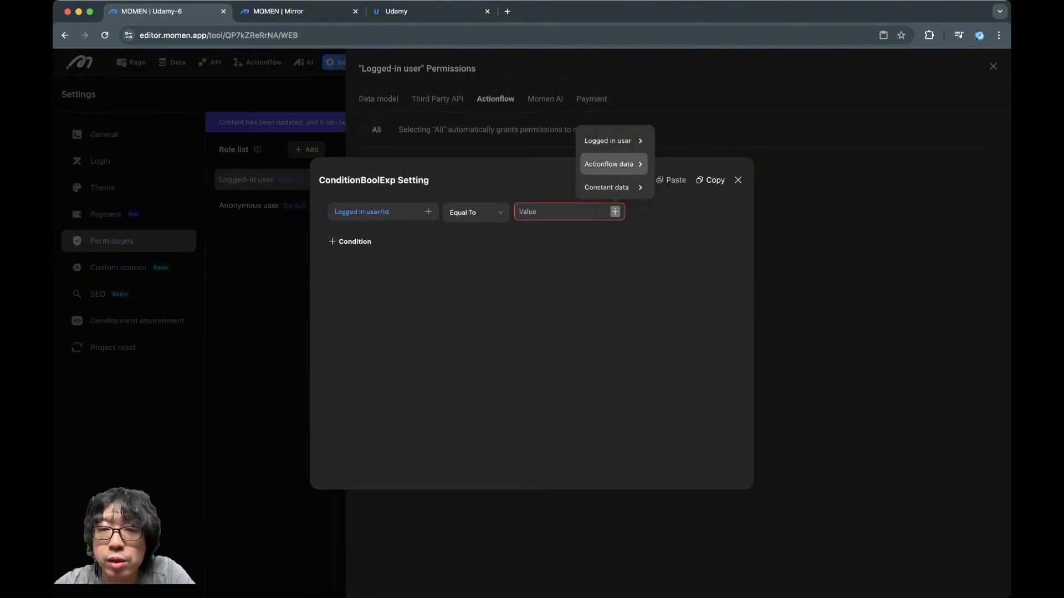
{"action": "mouse_move", "coordinate": [609, 164]}
{"action": "mouse_move", "coordinate": [690, 168]}
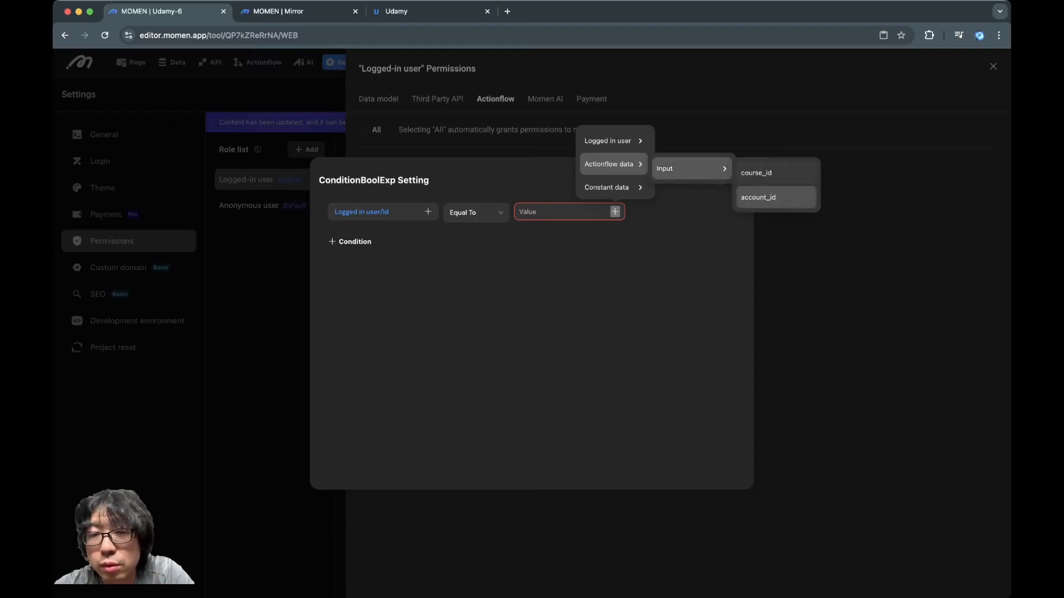
{"action": "left_click", "coordinate": [774, 197]}
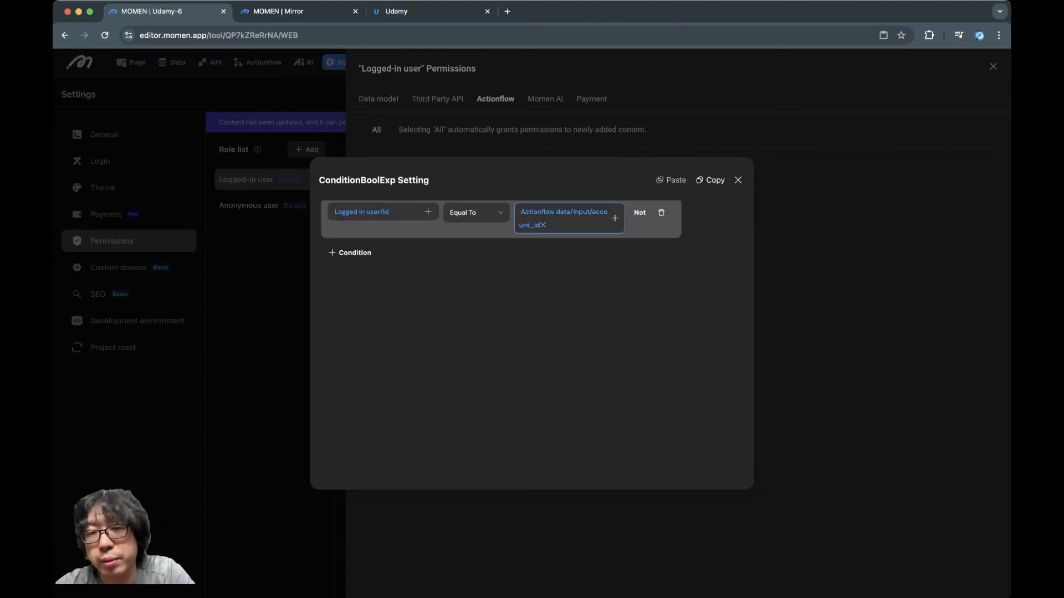
{"action": "left_click", "coordinate": [738, 180]}
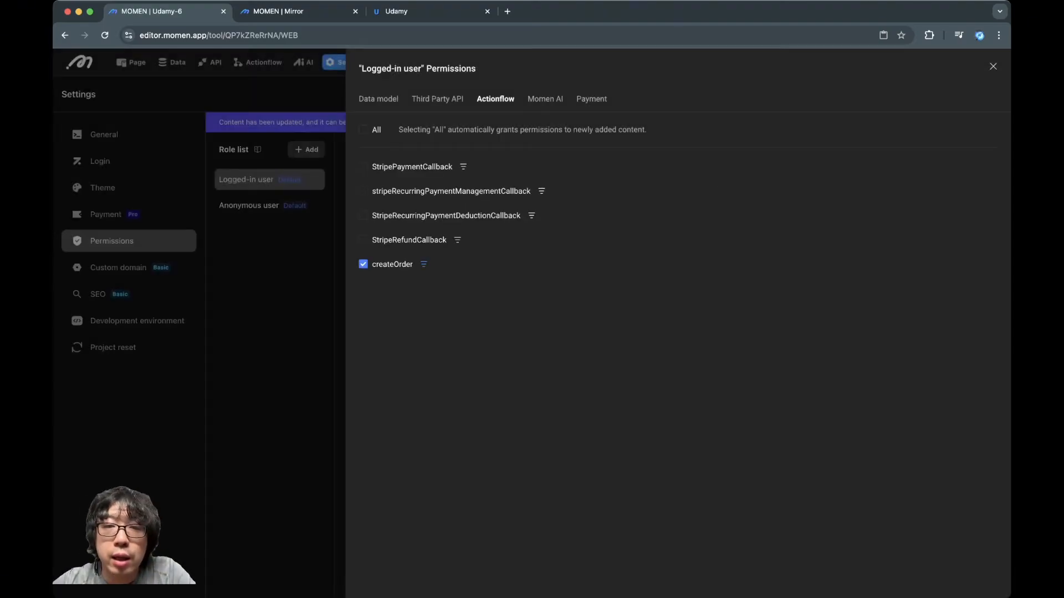
Revoke the role's Momen AI permission for Agent2, leaving only QA machine allowed
{"action": "left_click", "coordinate": [545, 99]}
{"action": "left_click", "coordinate": [363, 191]}
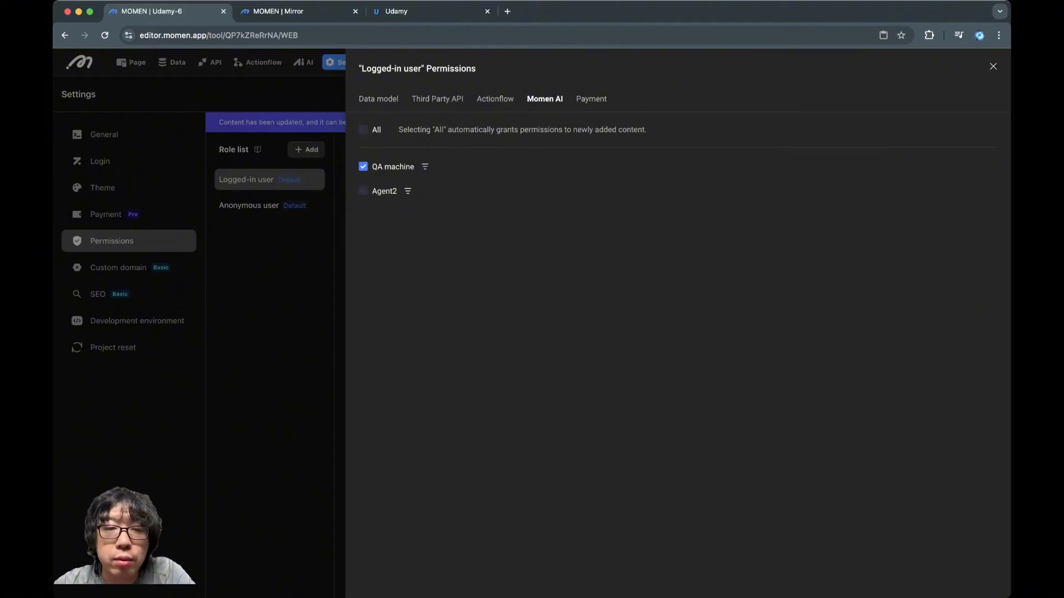
{"action": "left_click", "coordinate": [425, 166]}
{"action": "left_click", "coordinate": [428, 248]}
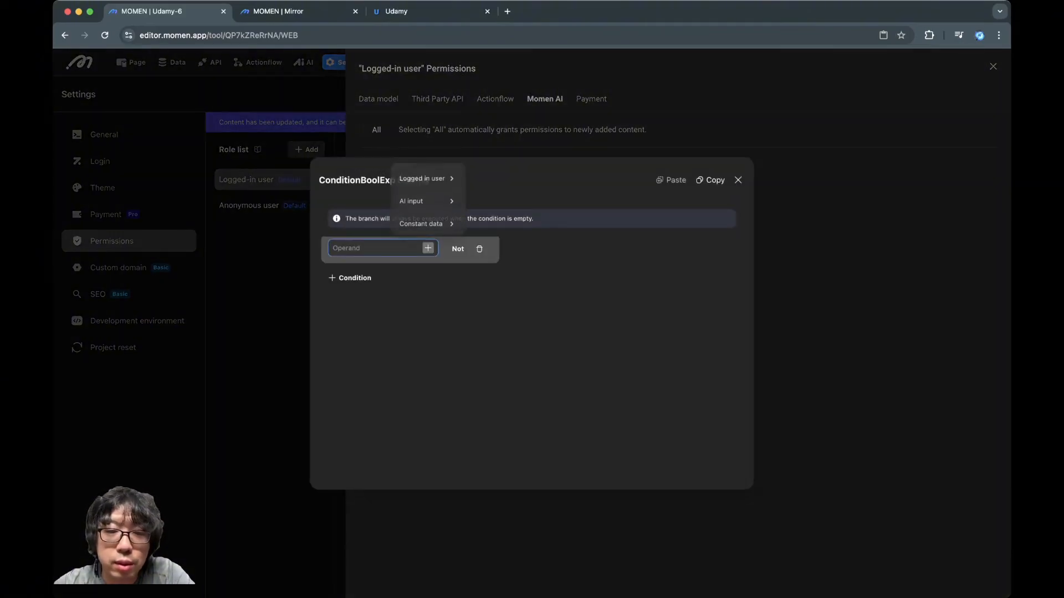
{"action": "mouse_move", "coordinate": [426, 177]}
{"action": "left_click", "coordinate": [472, 206]}
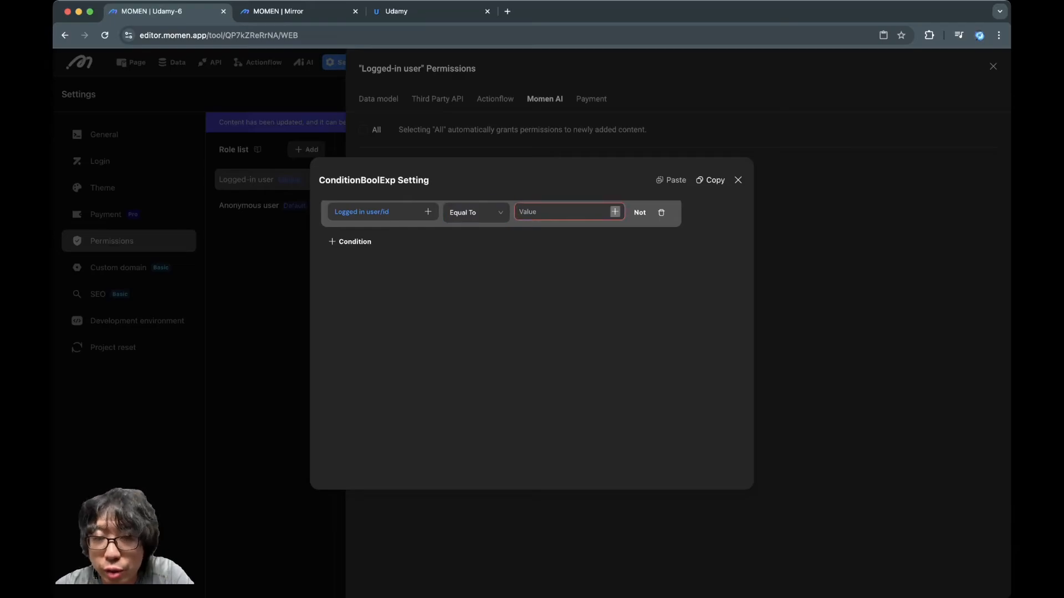
{"action": "left_click", "coordinate": [614, 212]}
{"action": "mouse_move", "coordinate": [610, 164]}
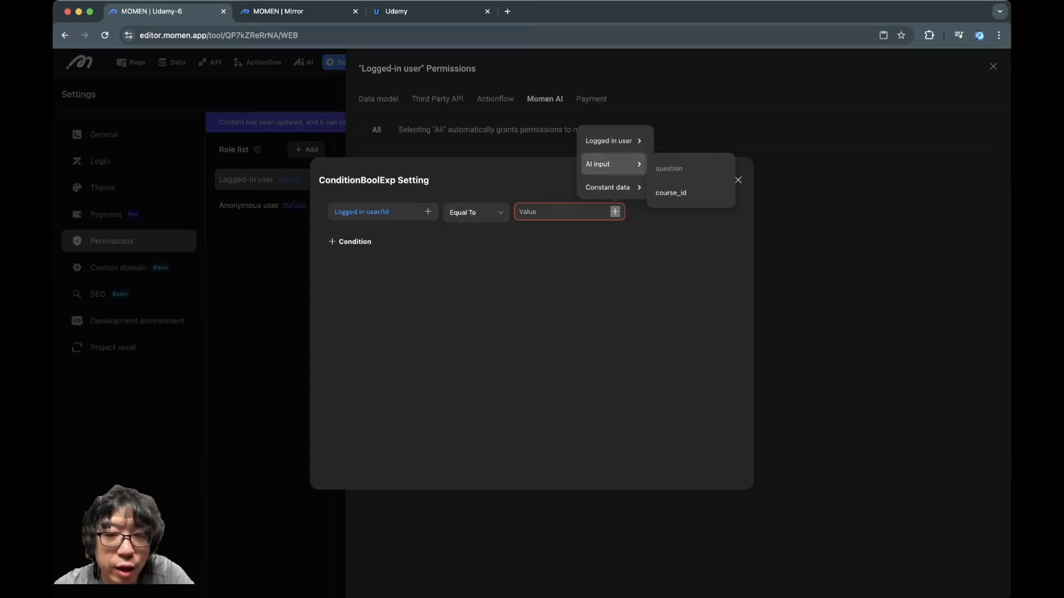
{"action": "mouse_move", "coordinate": [609, 187]}
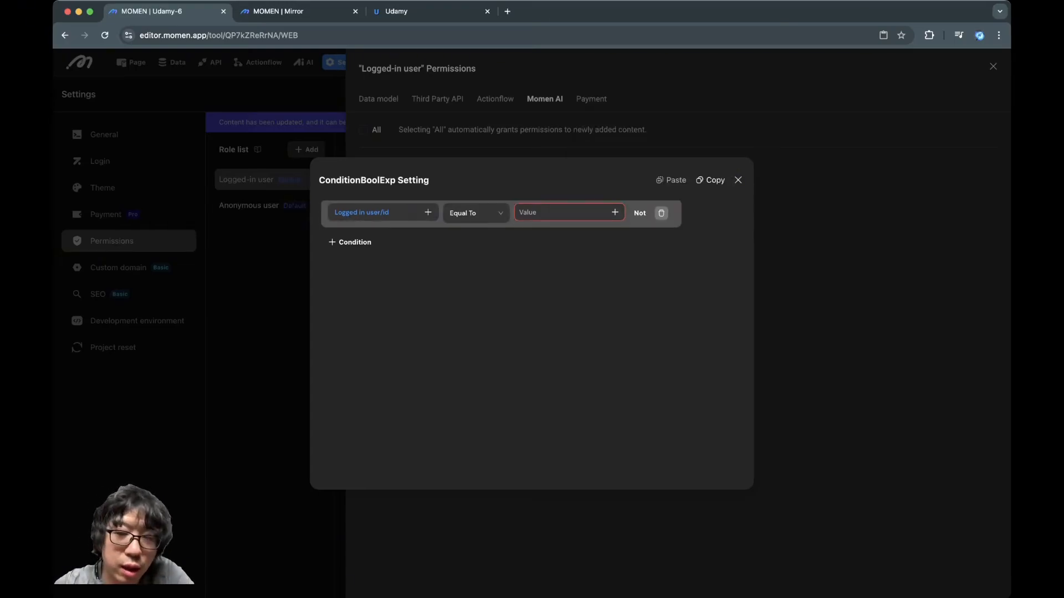
{"action": "left_click", "coordinate": [661, 213]}
{"action": "left_click", "coordinate": [738, 180]}
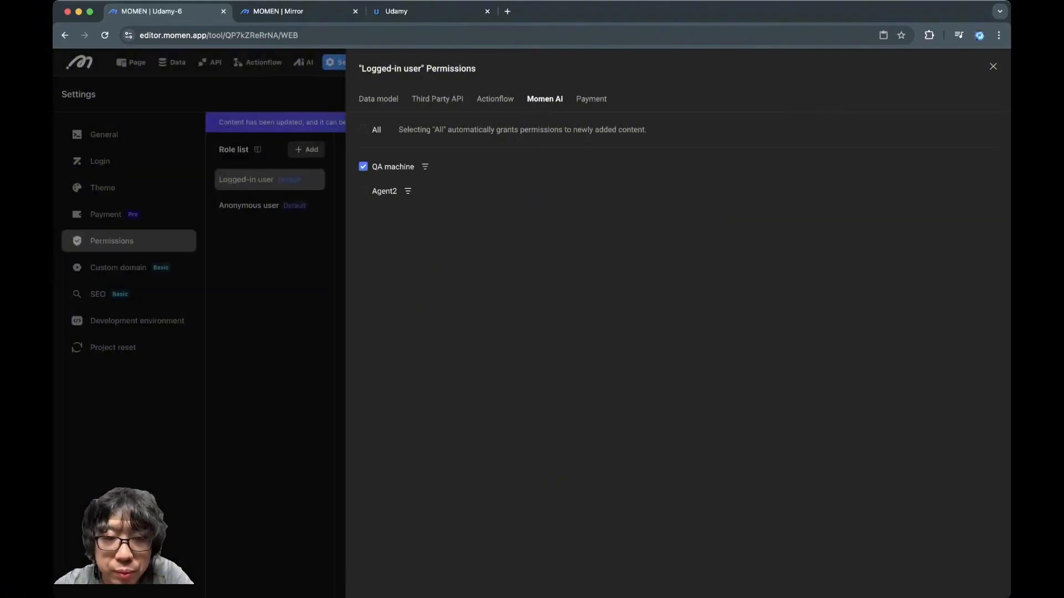
Disable Recurring Payment in the role's Stripe payment permissions, leaving only One-time Payment allowed
{"action": "left_click", "coordinate": [591, 99]}
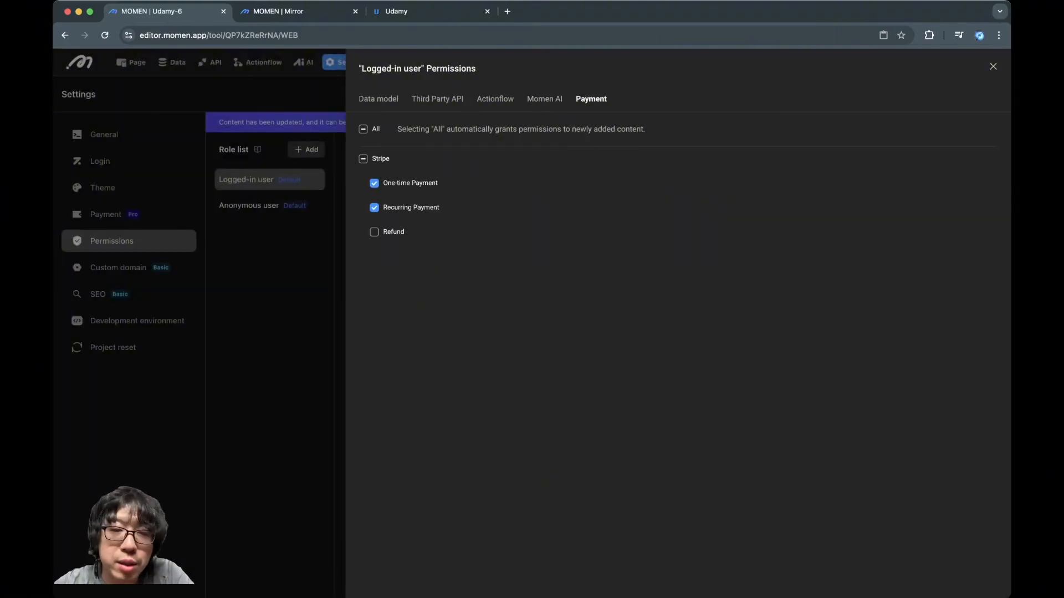
{"action": "left_click", "coordinate": [374, 208]}
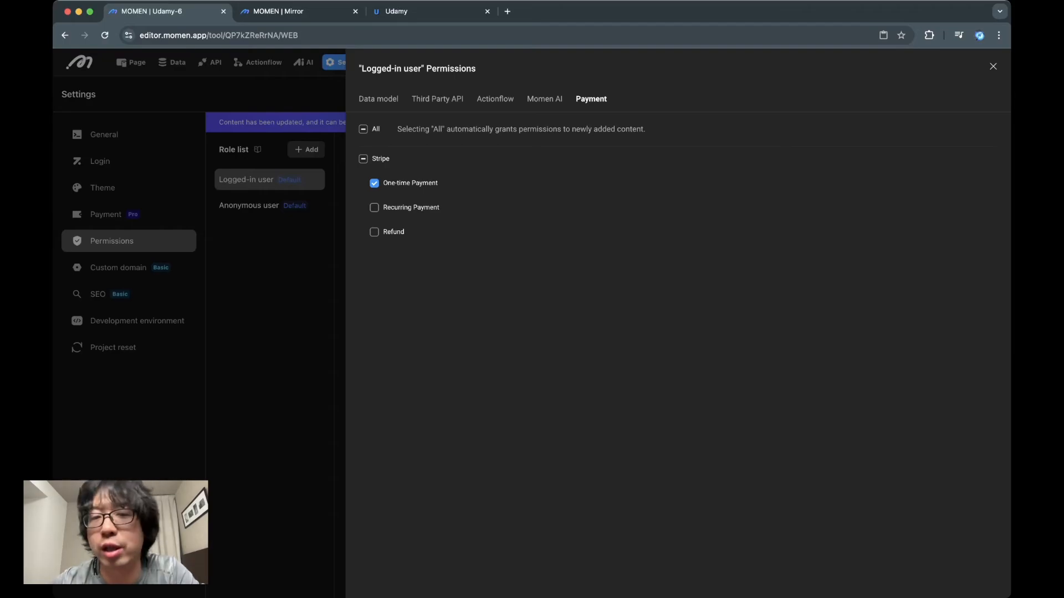
Open the Anonymous user role's data model permissions and revoke Read, Edit, Count and Sum/Avg/Max/Min on the account table
{"action": "left_click", "coordinate": [993, 67]}
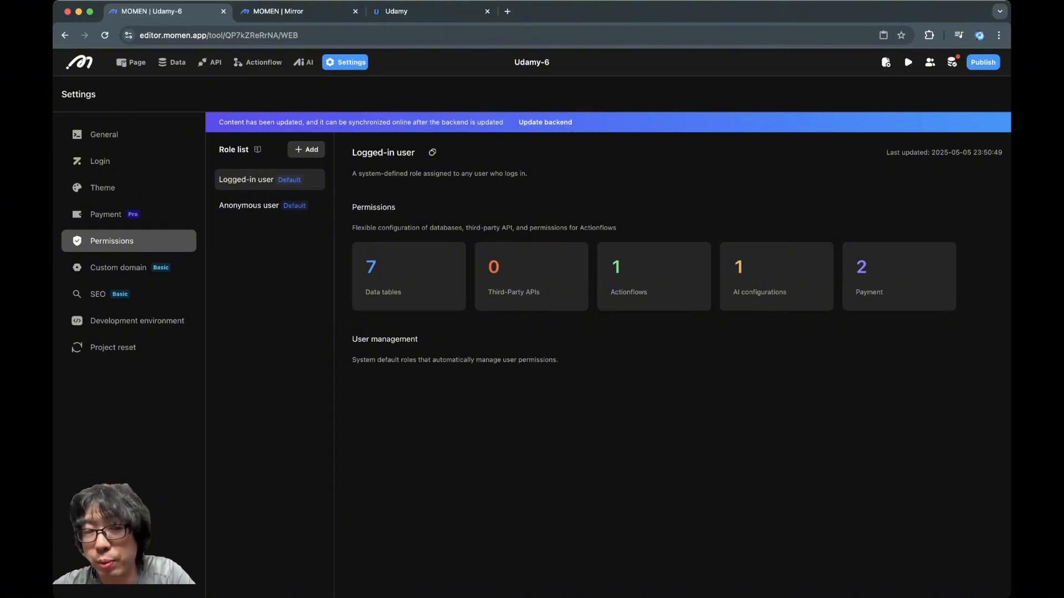
{"action": "left_click", "coordinate": [270, 206]}
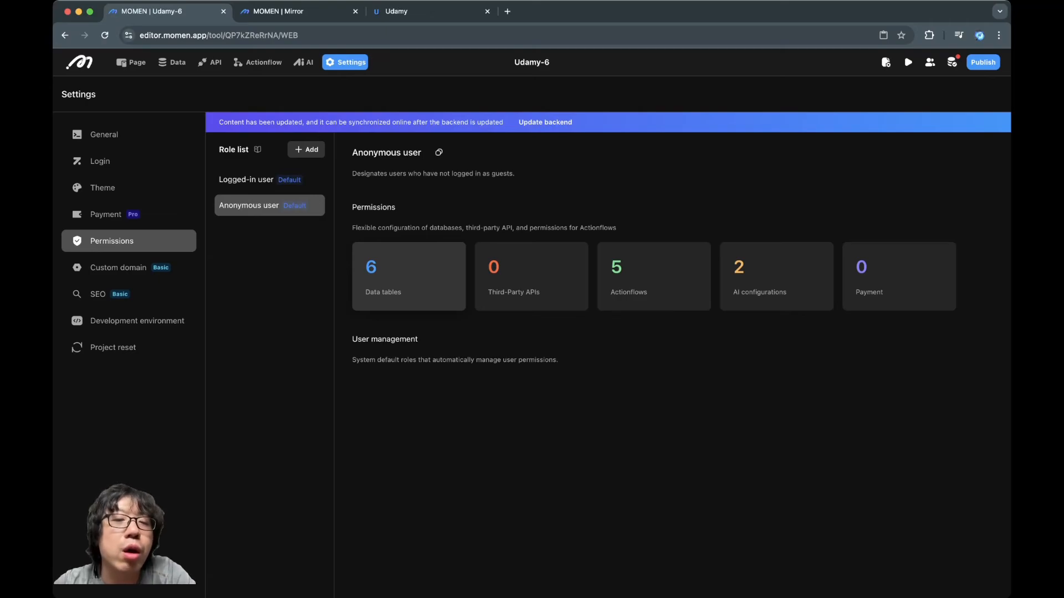
{"action": "left_click", "coordinate": [408, 276]}
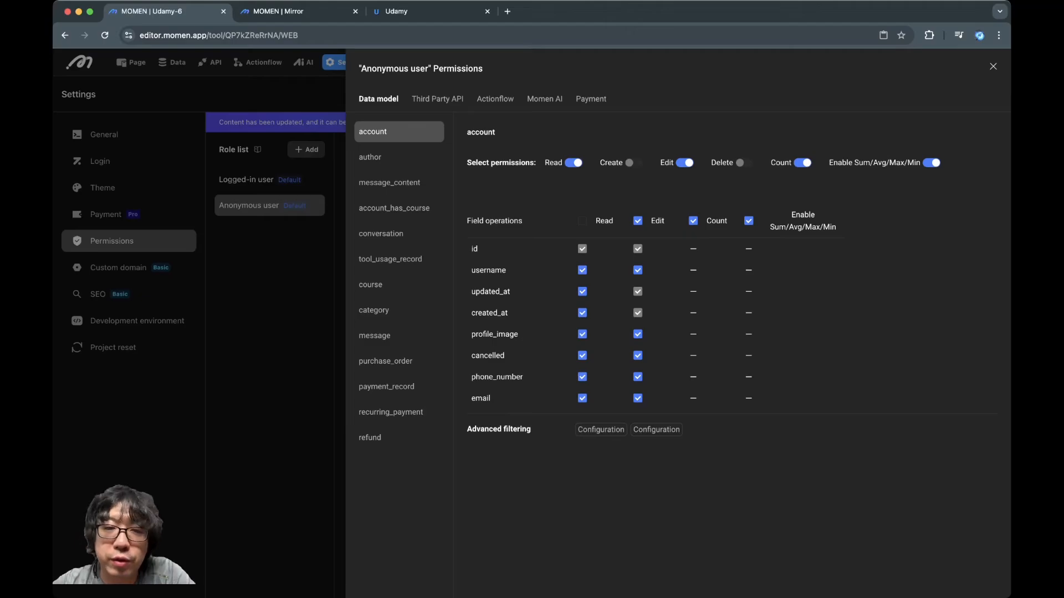
{"action": "left_click", "coordinate": [685, 163]}
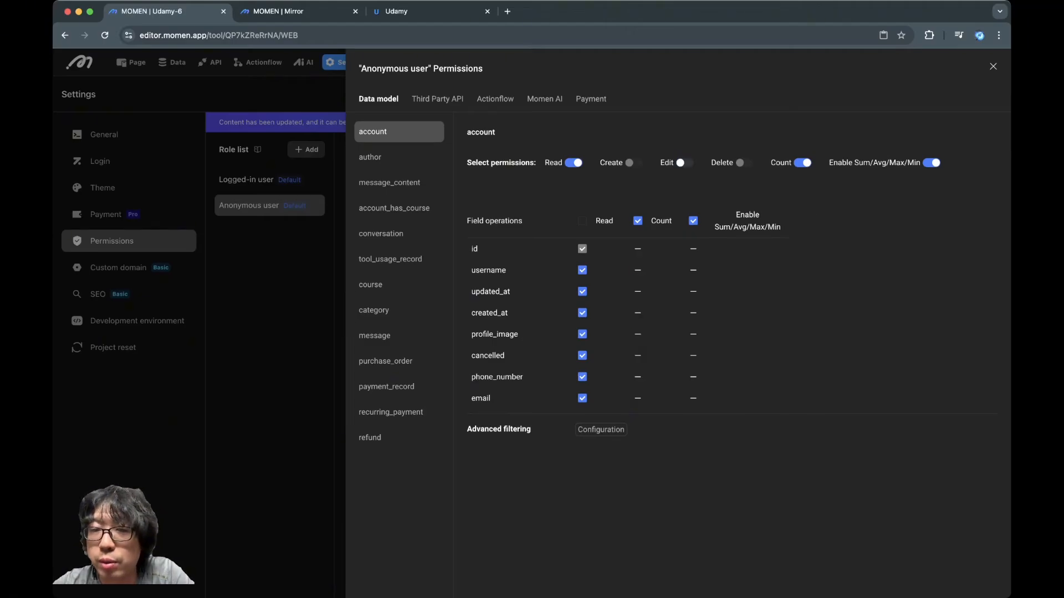
{"action": "left_click", "coordinate": [803, 163]}
{"action": "left_click", "coordinate": [932, 163]}
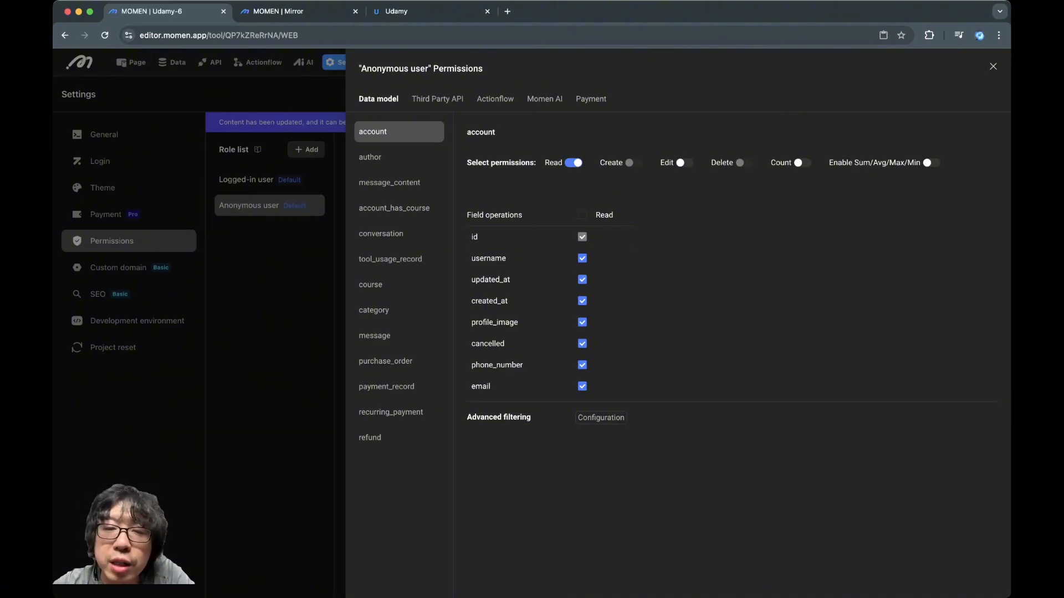
{"action": "left_click", "coordinate": [573, 163]}
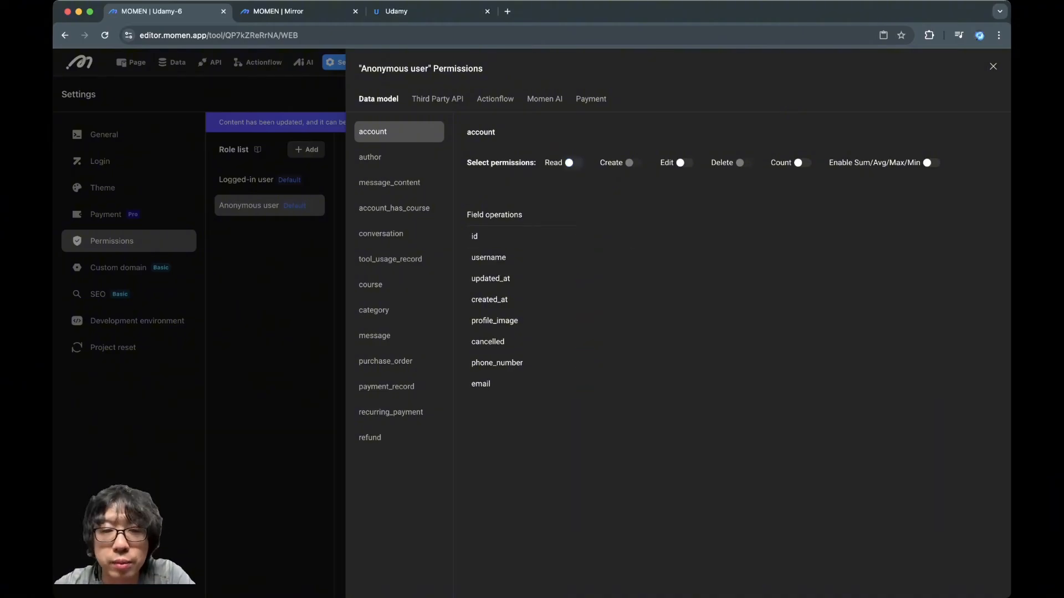
Restrict the Anonymous user role to Read only on the author table, revoking Create, Edit, Delete, Count and Sum/Avg/Max/Min
{"action": "left_click", "coordinate": [399, 157]}
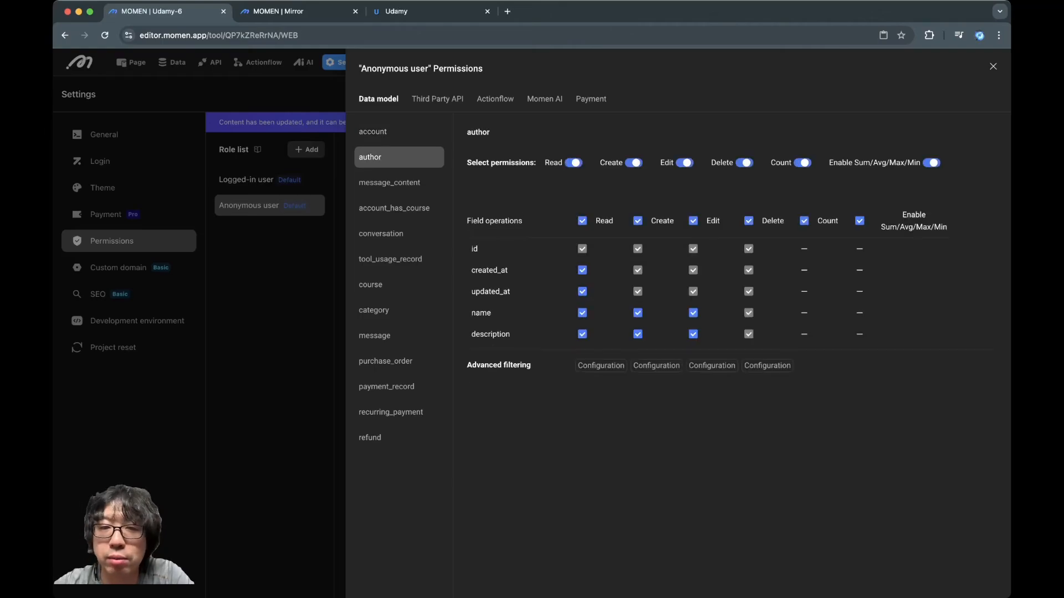
{"action": "left_click", "coordinate": [685, 163]}
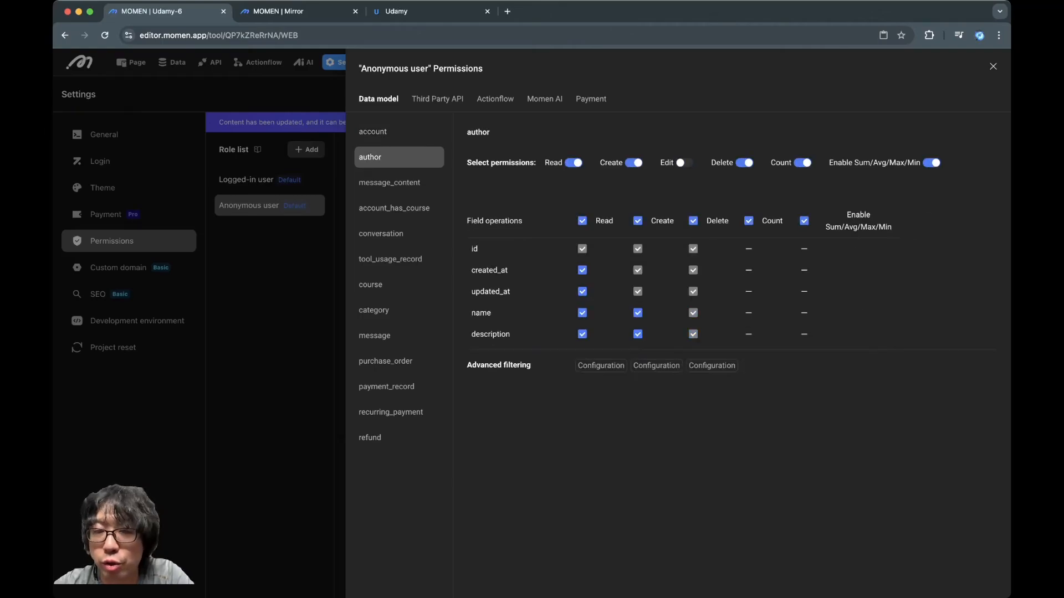
{"action": "left_click", "coordinate": [634, 163]}
{"action": "left_click", "coordinate": [744, 163]}
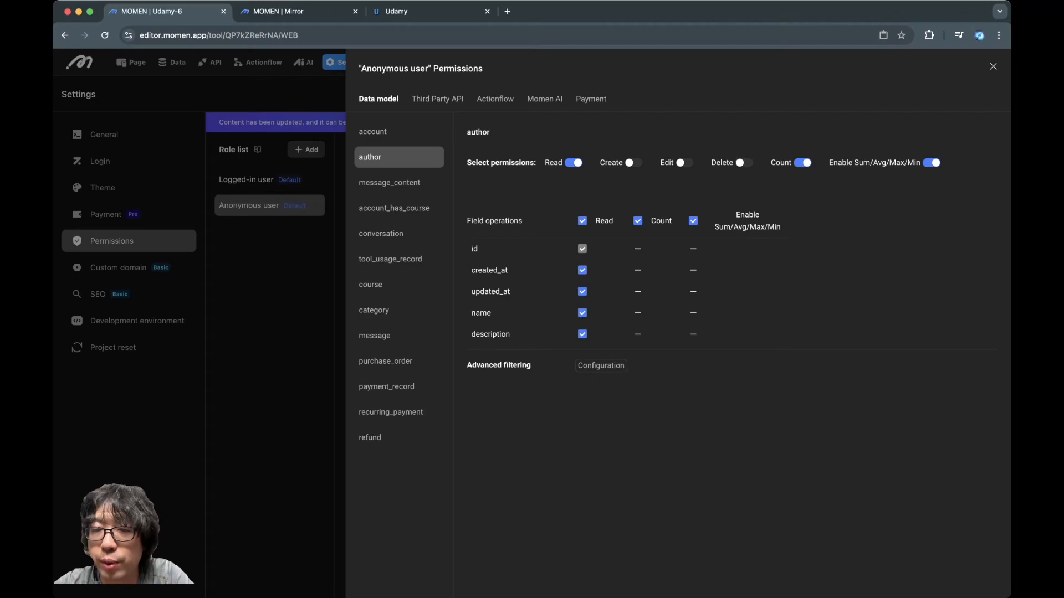
{"action": "left_click", "coordinate": [803, 163]}
{"action": "left_click", "coordinate": [931, 163]}
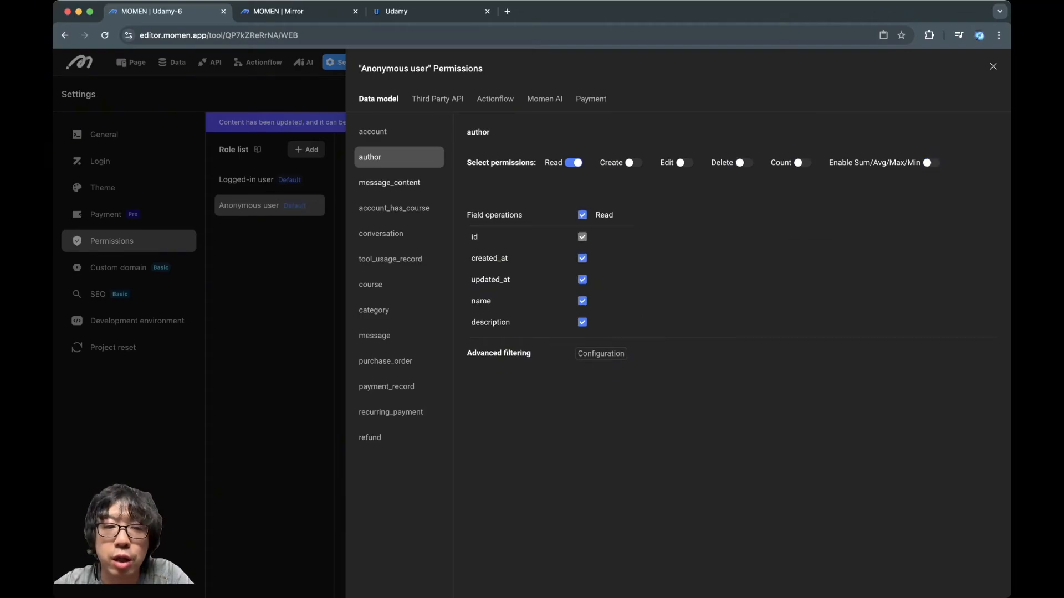
Check the message_content permissions and revoke Read, Create, Edit and Delete on the account_has_course table for the Anonymous user role
{"action": "left_click", "coordinate": [390, 183]}
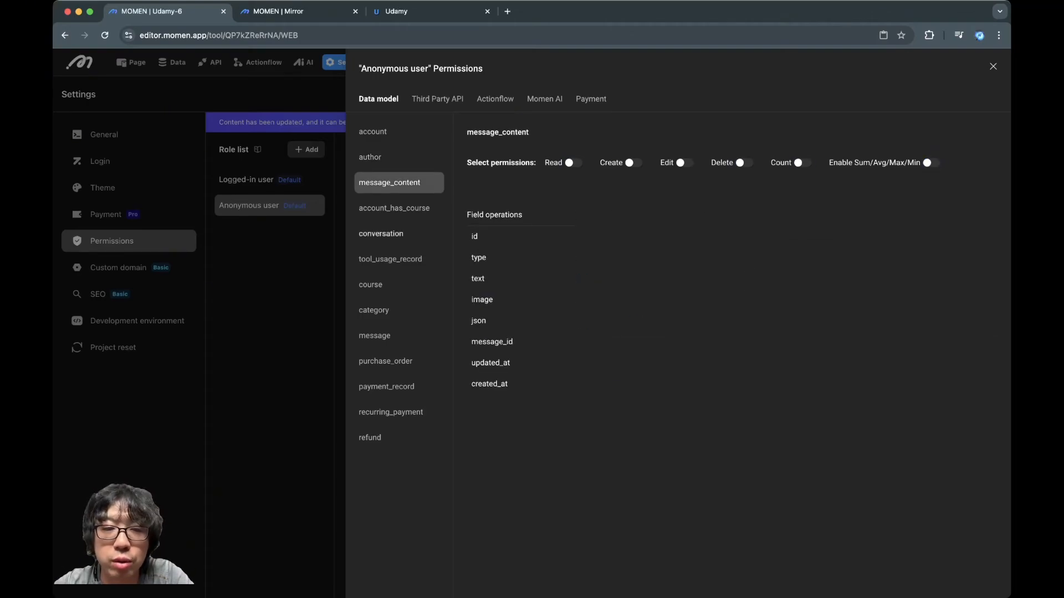
{"action": "left_click", "coordinate": [394, 208]}
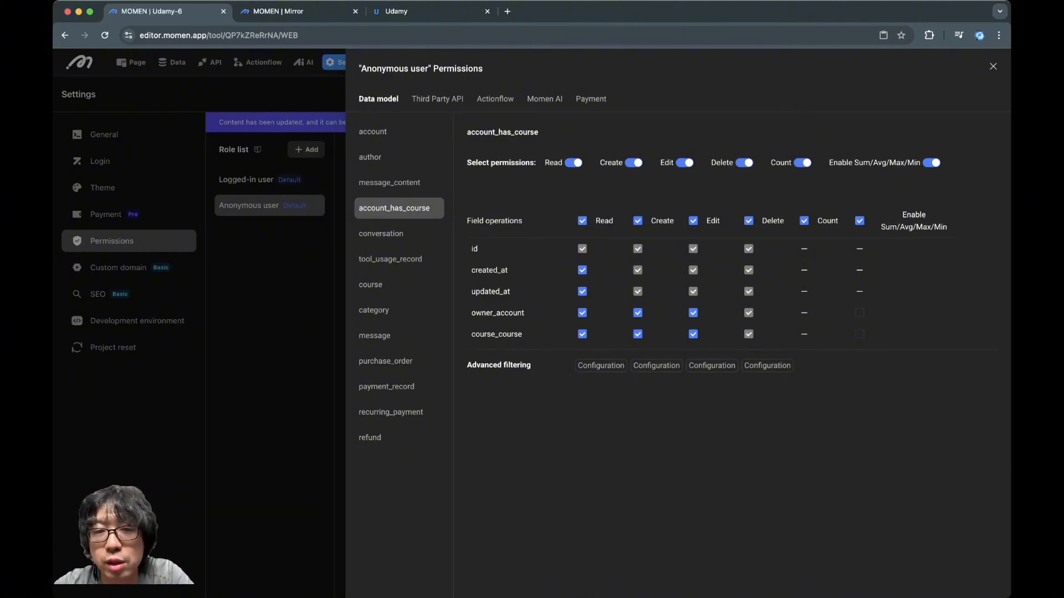
{"action": "left_click", "coordinate": [573, 163]}
{"action": "left_click", "coordinate": [634, 162]}
{"action": "left_click", "coordinate": [685, 163]}
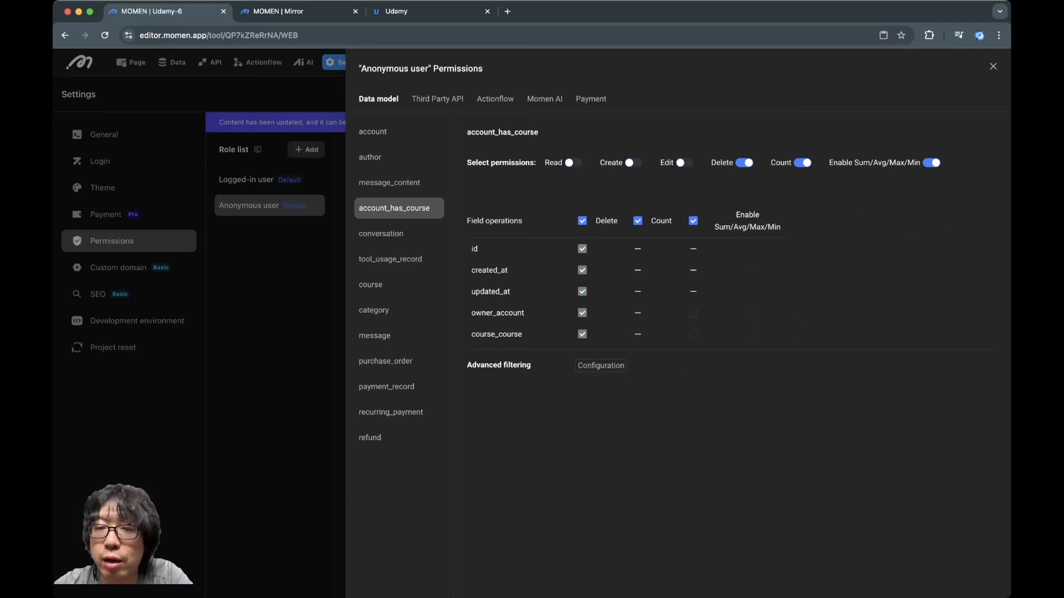
{"action": "left_click", "coordinate": [744, 163]}
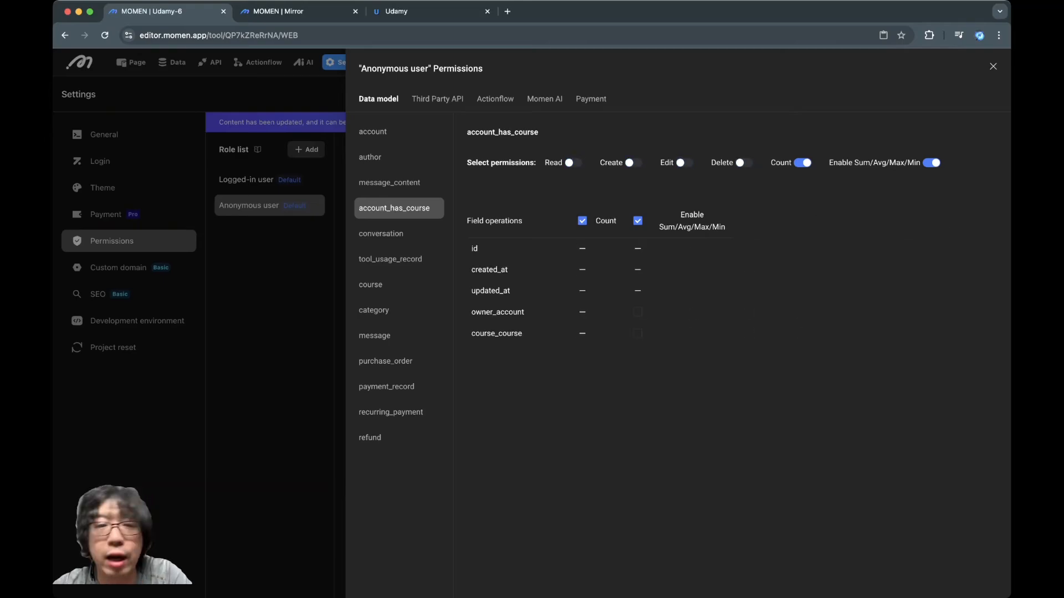
Switch to the Mirror preview of the course page and examine the learner count and the author bio's horizontal overflow
{"action": "left_click", "coordinate": [294, 13]}
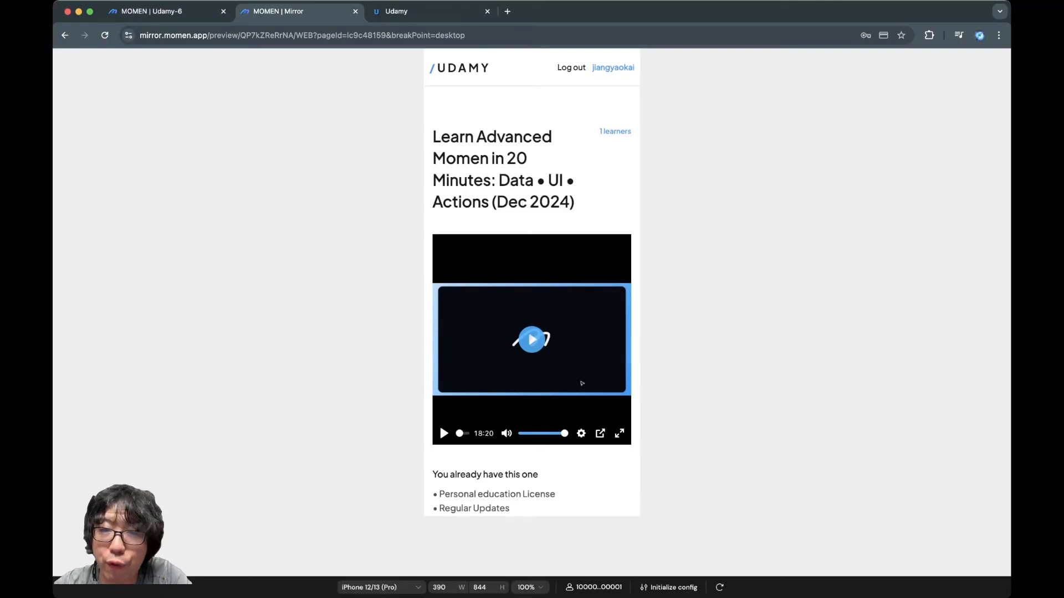
{"action": "left_click_drag", "start_coordinate": [600, 131], "coordinate": [548, 131]}
{"action": "scroll", "coordinate": [548, 132], "scroll_direction": "left", "scroll_amount": 2}
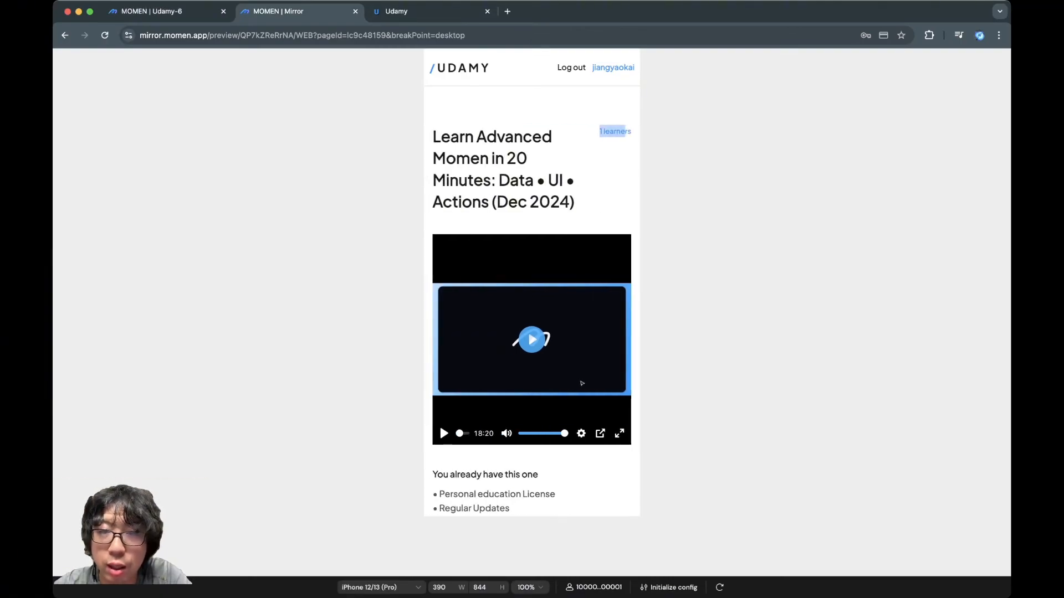
{"action": "left_click", "coordinate": [560, 133]}
{"action": "scroll", "coordinate": [532, 300], "scroll_direction": "down", "scroll_amount": 5}
{"action": "scroll", "coordinate": [532, 299], "scroll_direction": "right", "scroll_amount": 3}
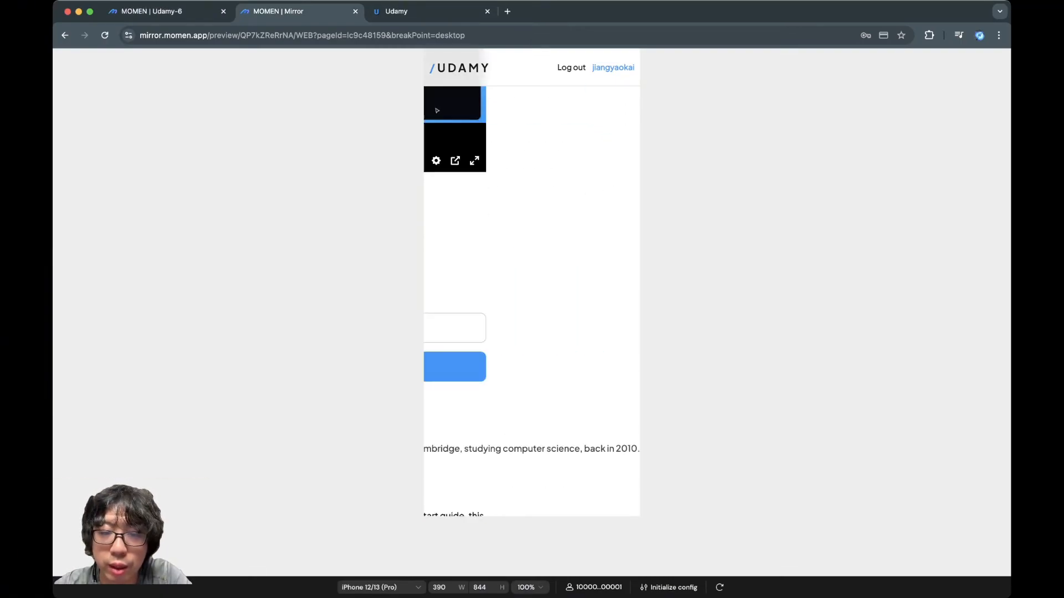
{"action": "scroll", "coordinate": [563, 343], "scroll_direction": "down", "scroll_amount": 2}
{"action": "scroll", "coordinate": [563, 343], "scroll_direction": "left", "scroll_amount": 1}
{"action": "scroll", "coordinate": [563, 343], "scroll_direction": "right", "scroll_amount": 1}
{"action": "triple_click", "coordinate": [563, 343]}
{"action": "scroll", "coordinate": [563, 343], "scroll_direction": "left", "scroll_amount": 3}
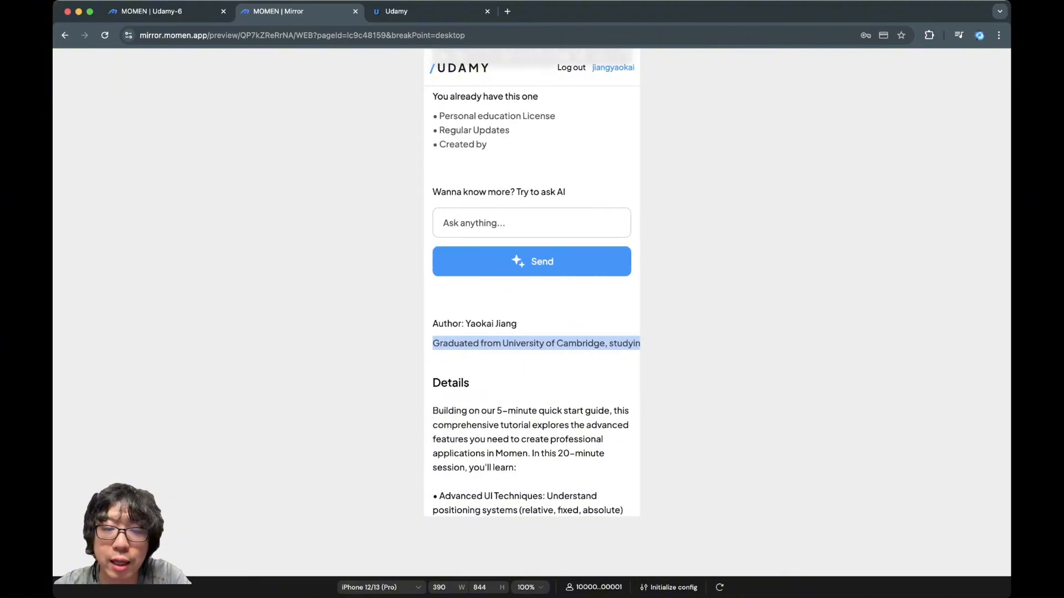
{"action": "triple_click", "coordinate": [563, 343]}
Back in the Udamy-6 editor, enable MultiLine for the author bio text on the course_detail page and check its wrapping in the Mirror preview
{"action": "left_click", "coordinate": [166, 11]}
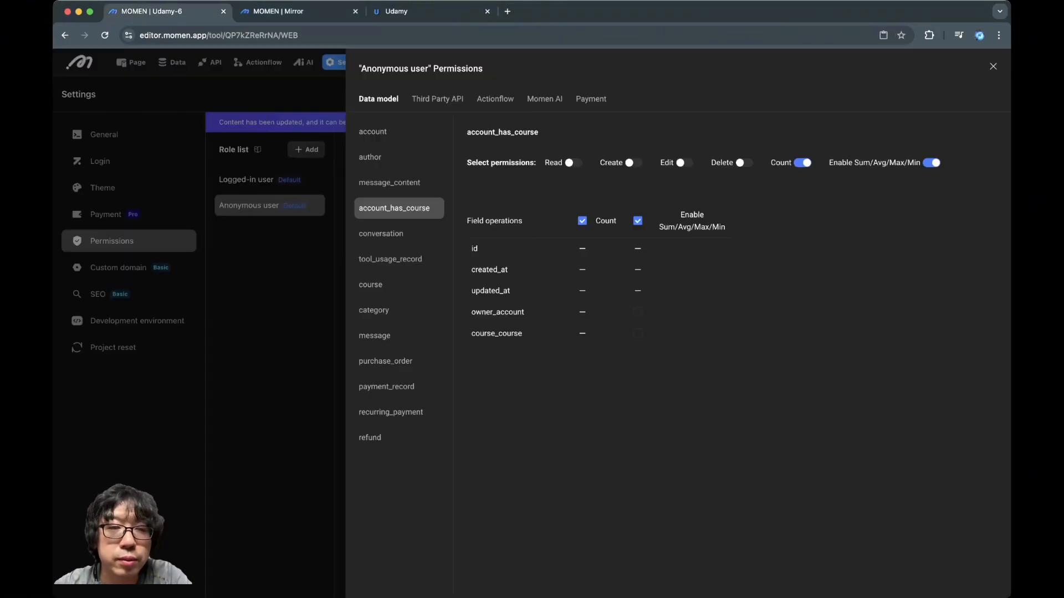
{"action": "left_click", "coordinate": [266, 277]}
{"action": "left_click", "coordinate": [131, 62]}
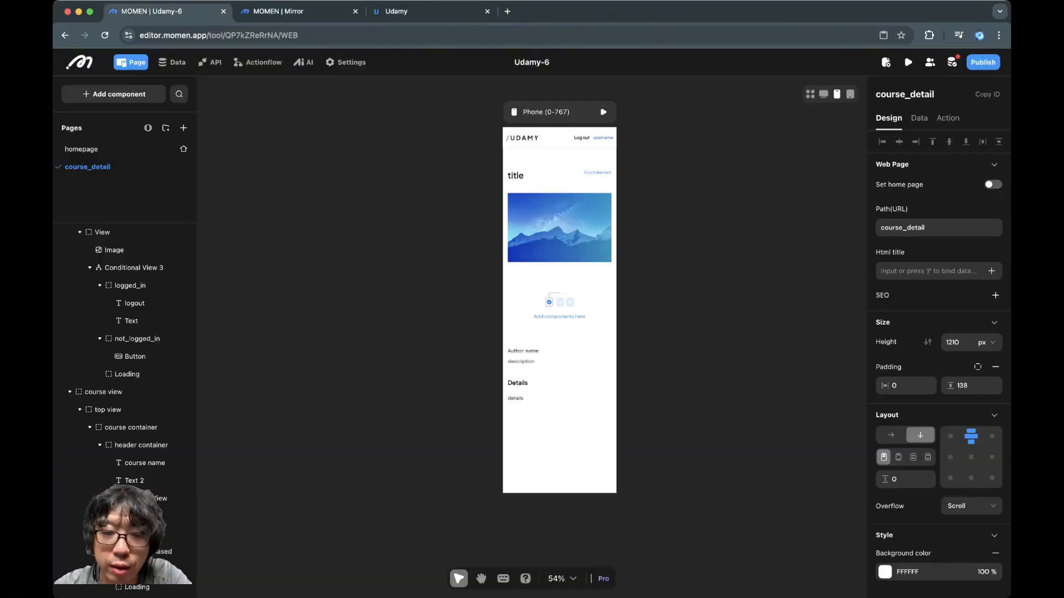
{"action": "left_click", "coordinate": [522, 362]}
{"action": "scroll", "coordinate": [941, 361], "scroll_direction": "down", "scroll_amount": 5}
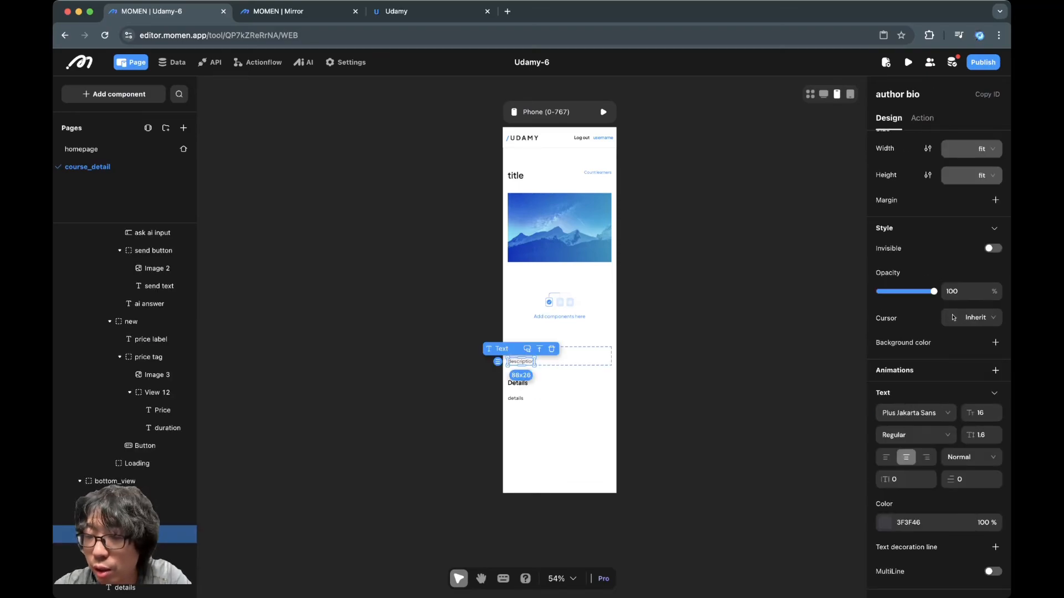
{"action": "scroll", "coordinate": [939, 332], "scroll_direction": "up", "scroll_amount": 5}
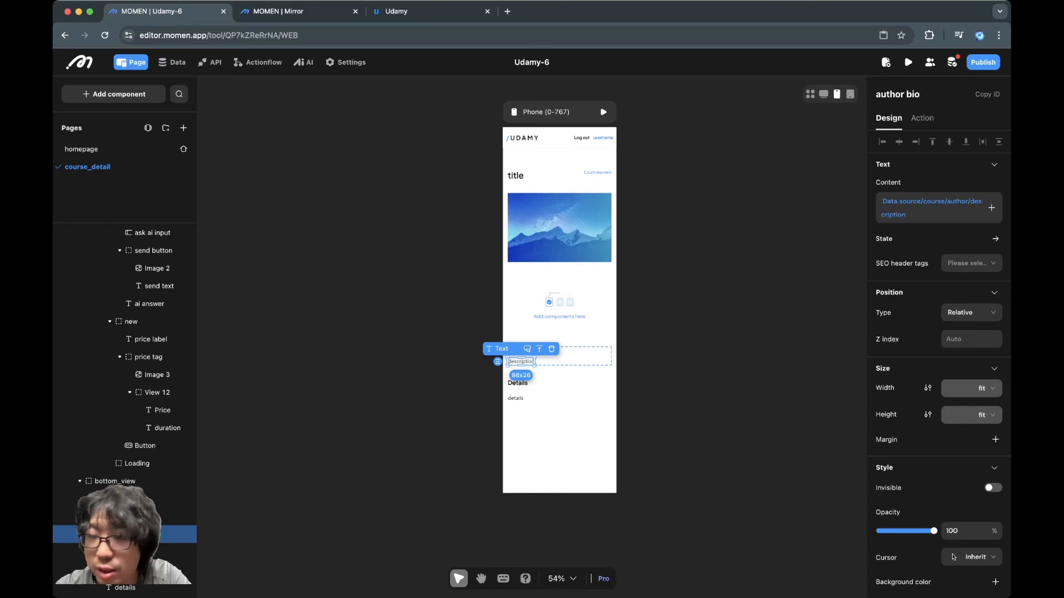
{"action": "left_click", "coordinate": [709, 332]}
{"action": "key", "text": "ctrl+Tab"}
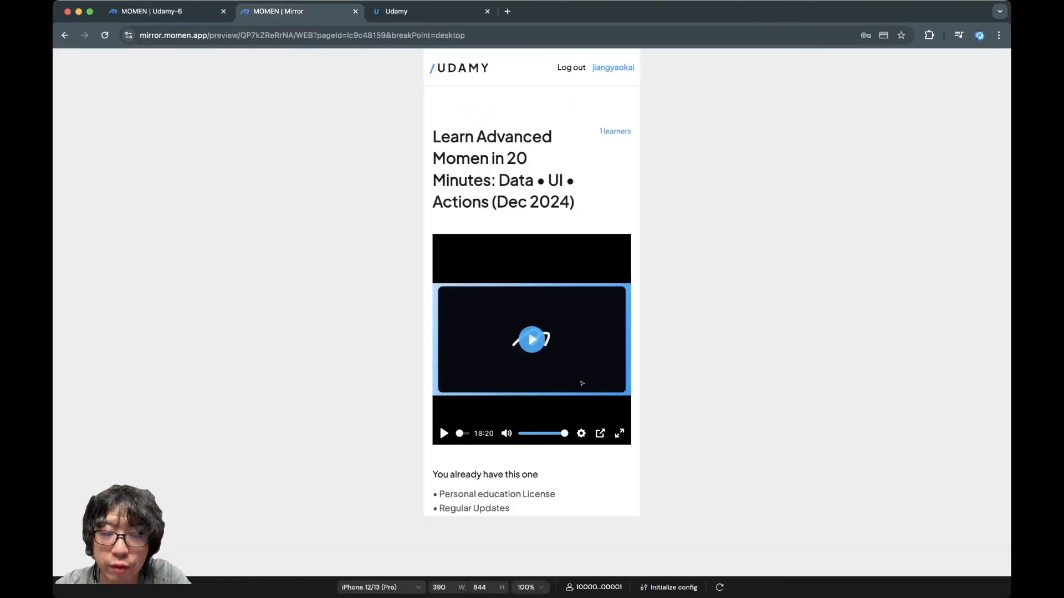
{"action": "scroll", "coordinate": [532, 277], "scroll_direction": "down", "scroll_amount": 5}
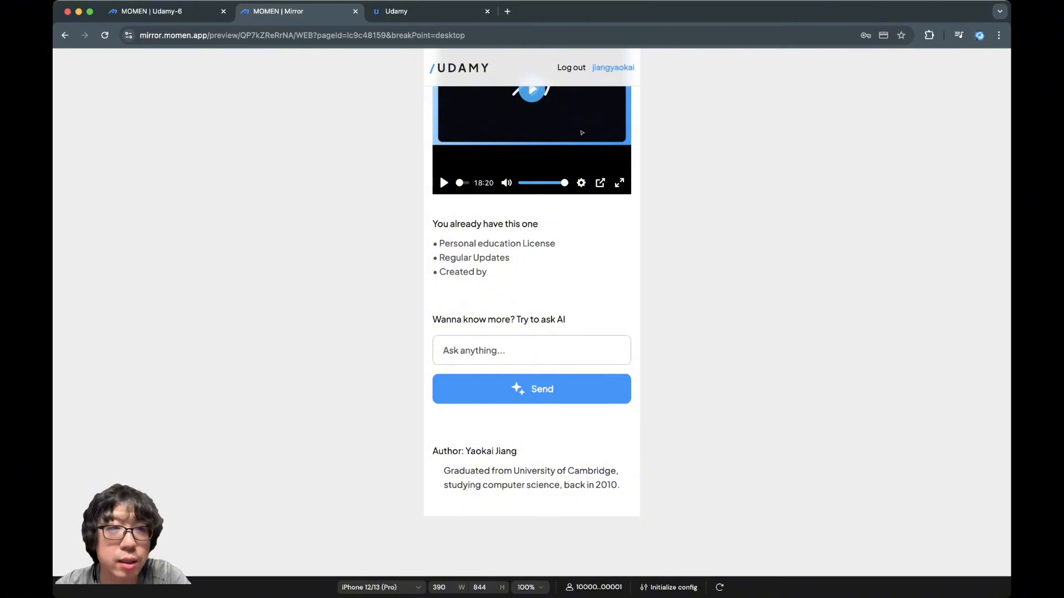
Return to the editor and switch Conditional View 2 on the course_detail page to its purchased case
{"action": "key", "text": "ctrl+shift+Tab"}
{"action": "left_click", "coordinate": [521, 361]}
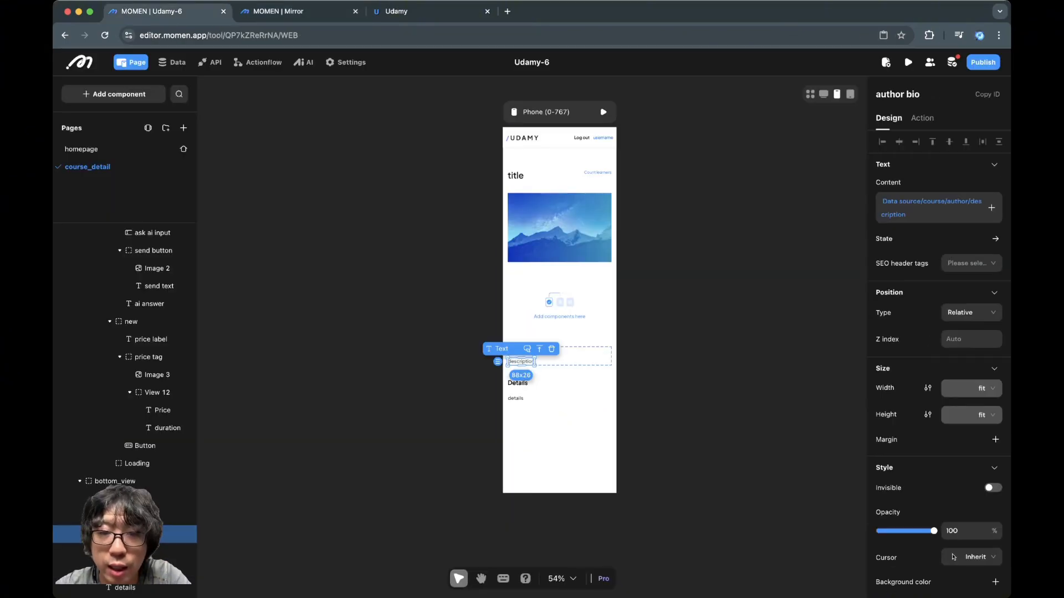
{"action": "left_click", "coordinate": [560, 305]}
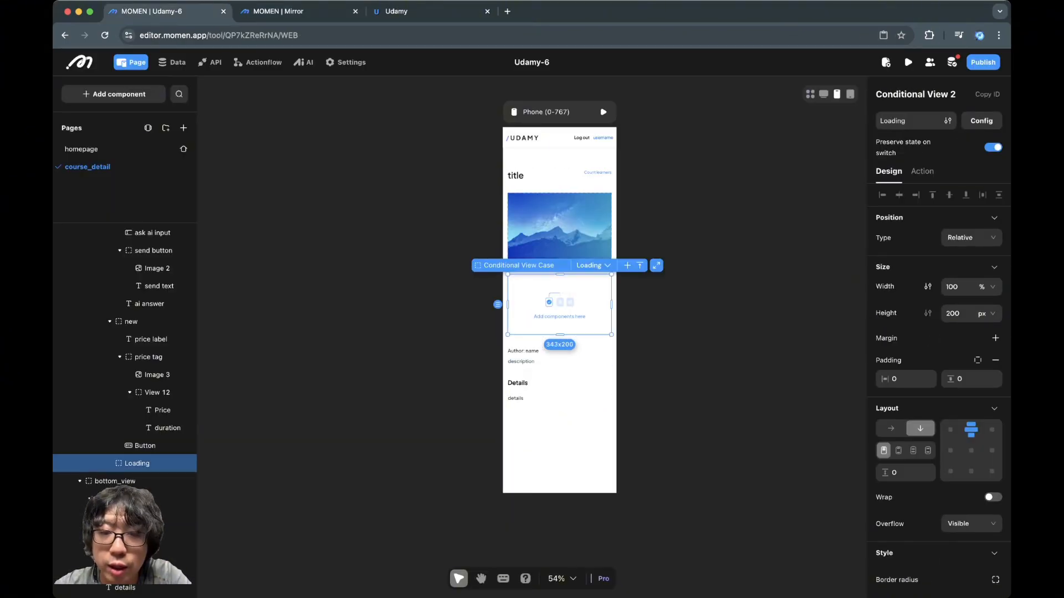
{"action": "left_click", "coordinate": [593, 265]}
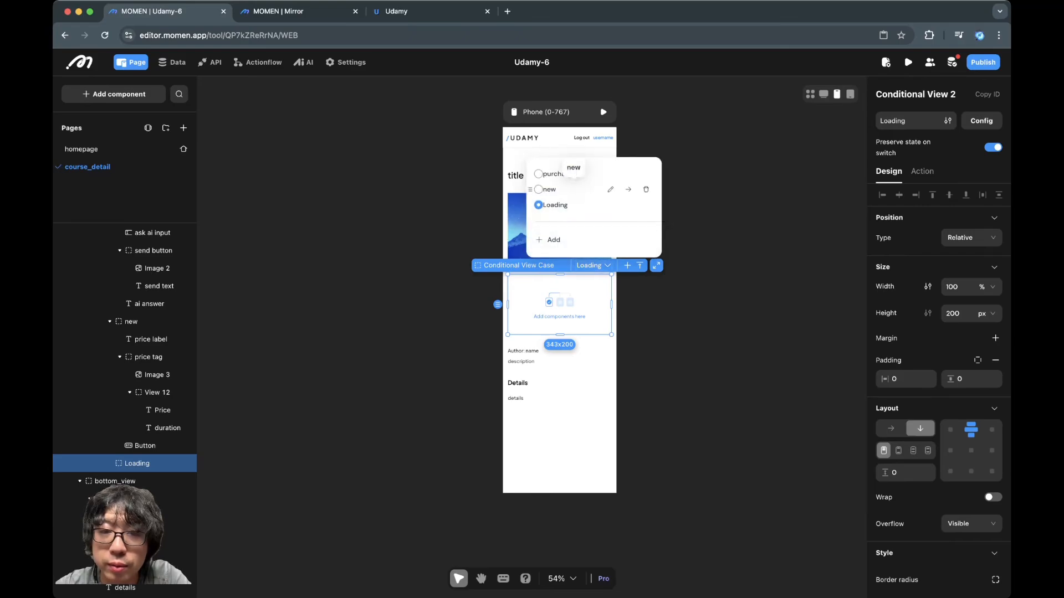
{"action": "left_click", "coordinate": [551, 174]}
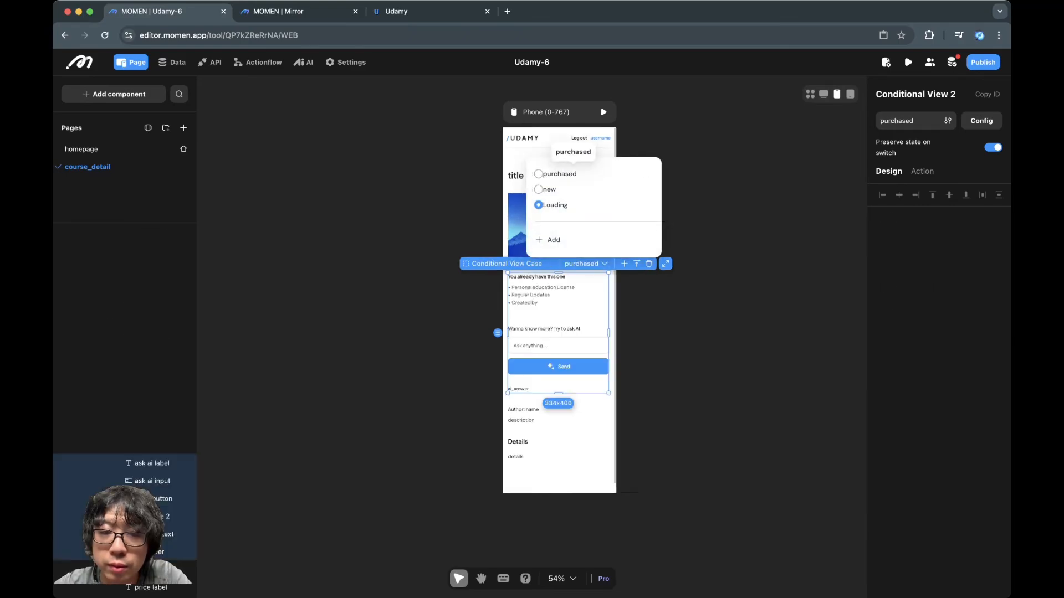
Append the data source's course/author/name after "Created by" in the purchased description text and check it in the Mirror preview
{"action": "left_click", "coordinate": [554, 296]}
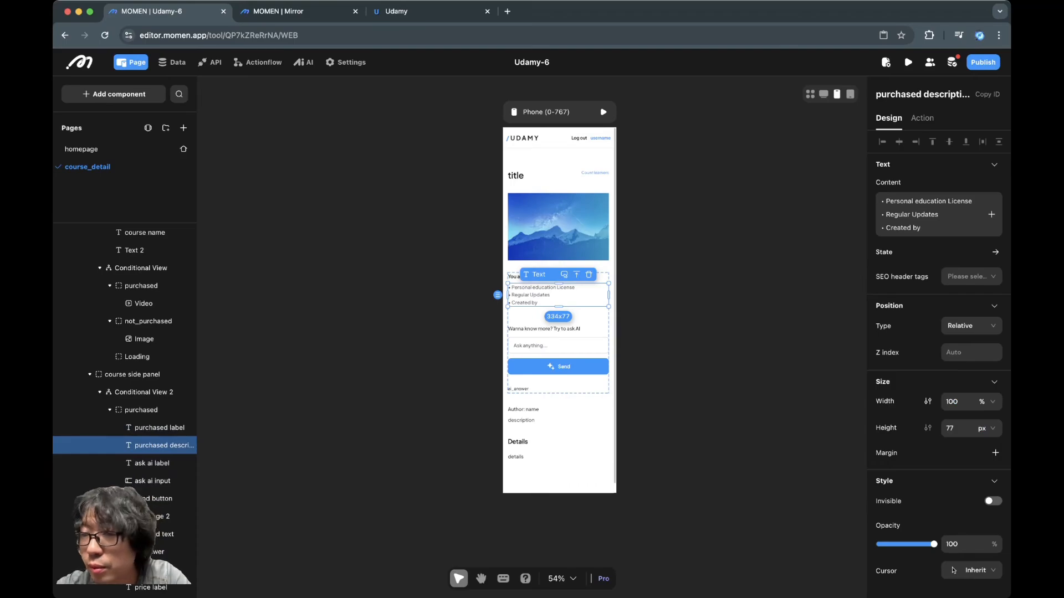
{"action": "left_click", "coordinate": [924, 228]}
{"action": "left_click", "coordinate": [991, 214]}
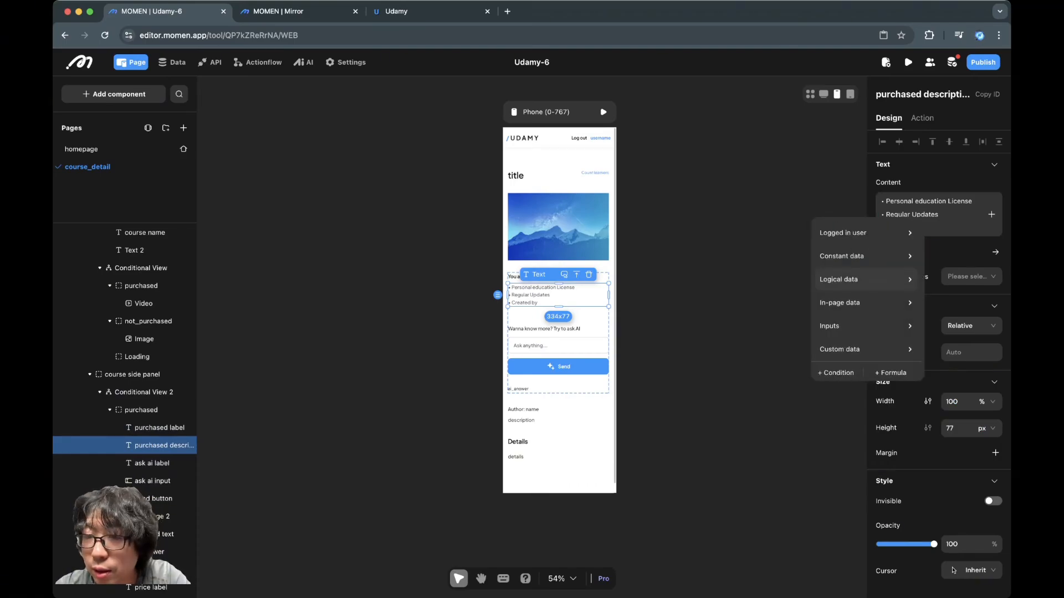
{"action": "mouse_move", "coordinate": [866, 303]}
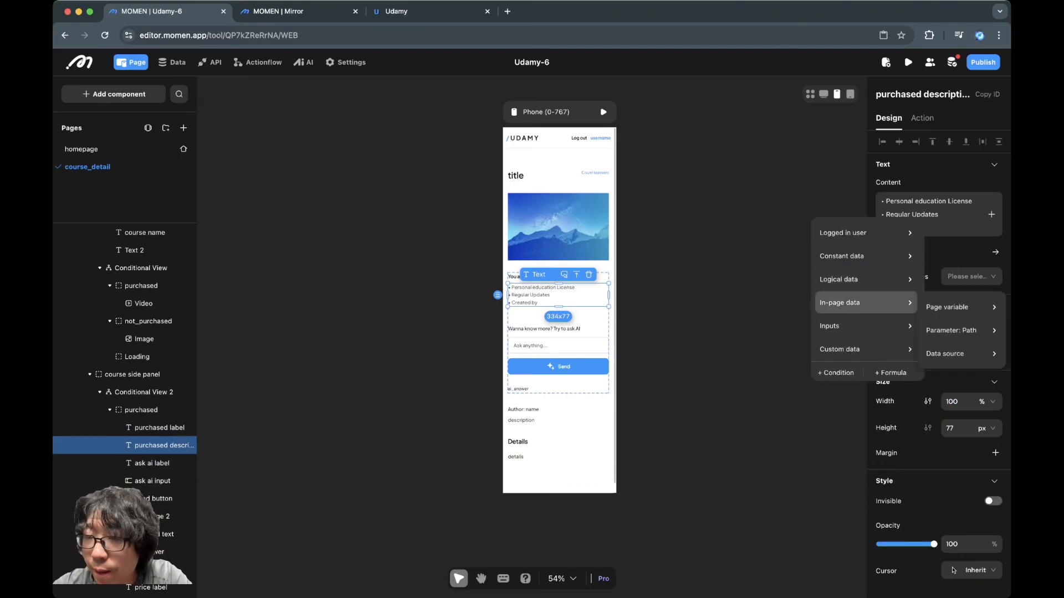
{"action": "mouse_move", "coordinate": [961, 355]}
{"action": "mouse_move", "coordinate": [874, 382]}
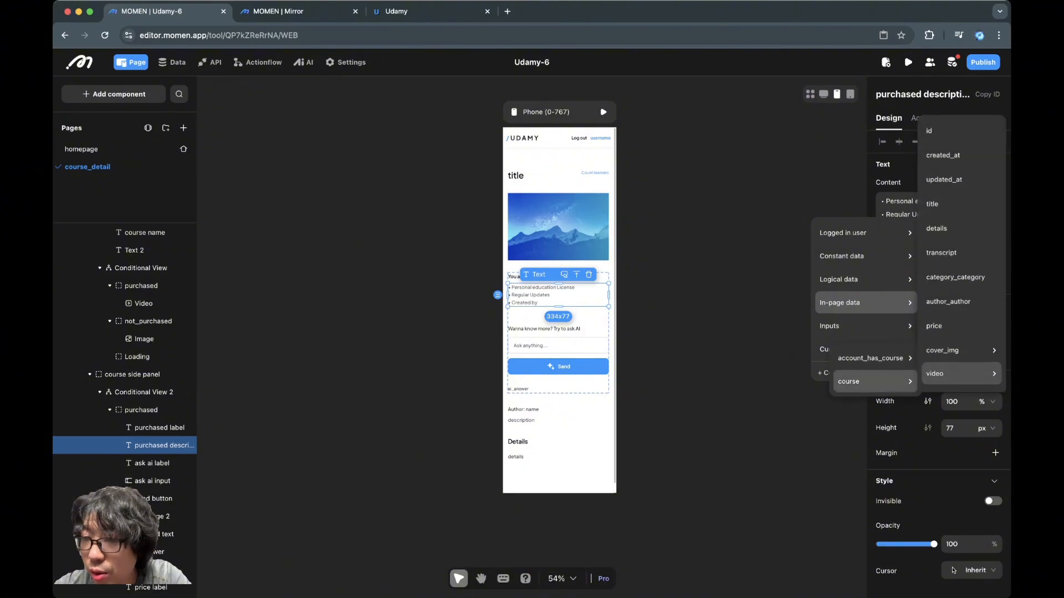
{"action": "mouse_move", "coordinate": [961, 377]}
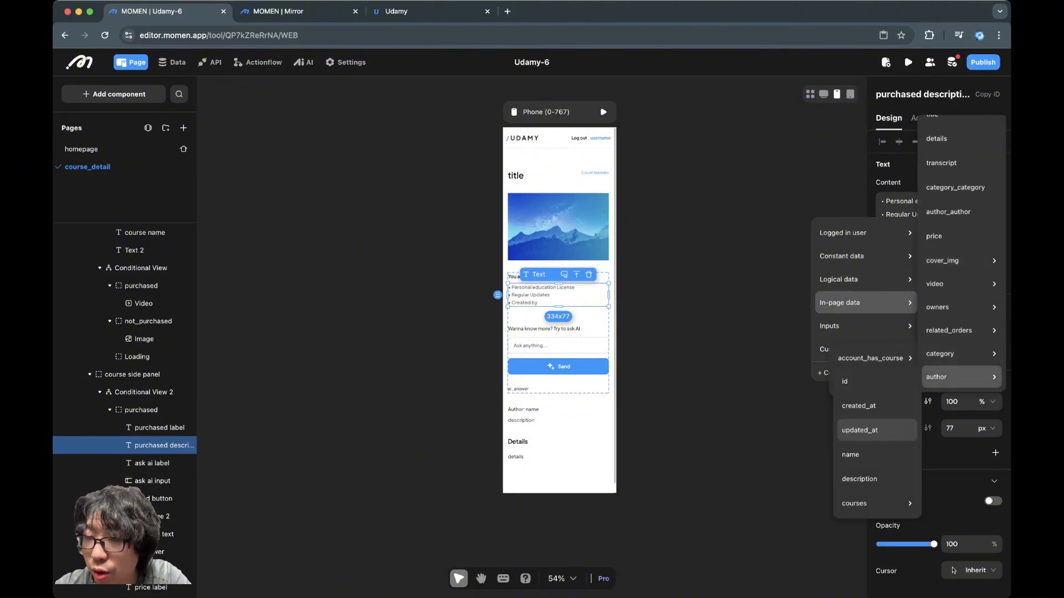
{"action": "left_click", "coordinate": [859, 454]}
{"action": "left_click", "coordinate": [715, 310]}
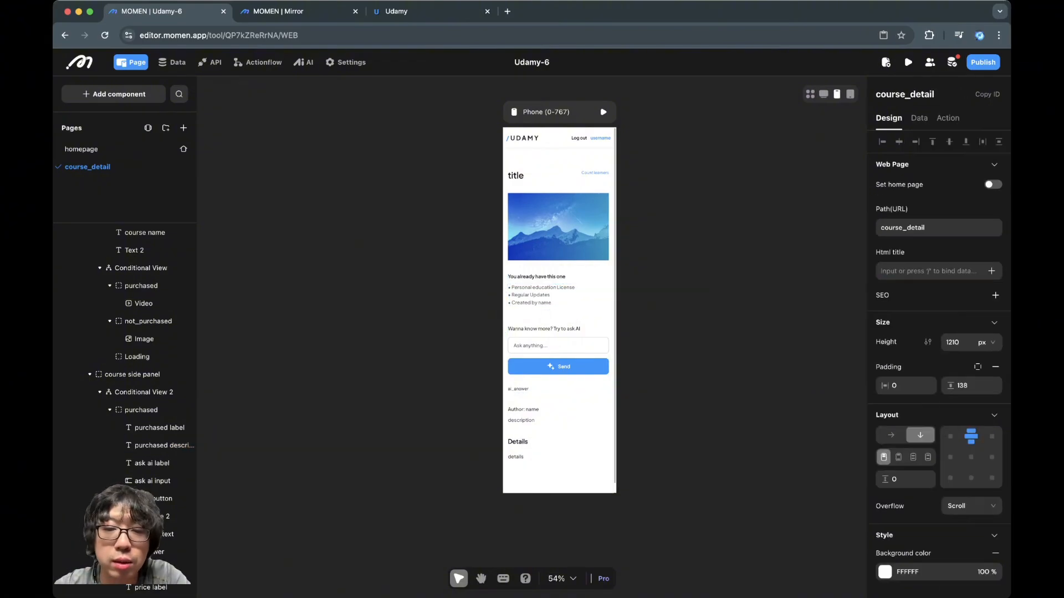
{"action": "key", "text": "ctrl+Tab"}
{"action": "scroll", "coordinate": [532, 310], "scroll_direction": "down", "scroll_amount": 3}
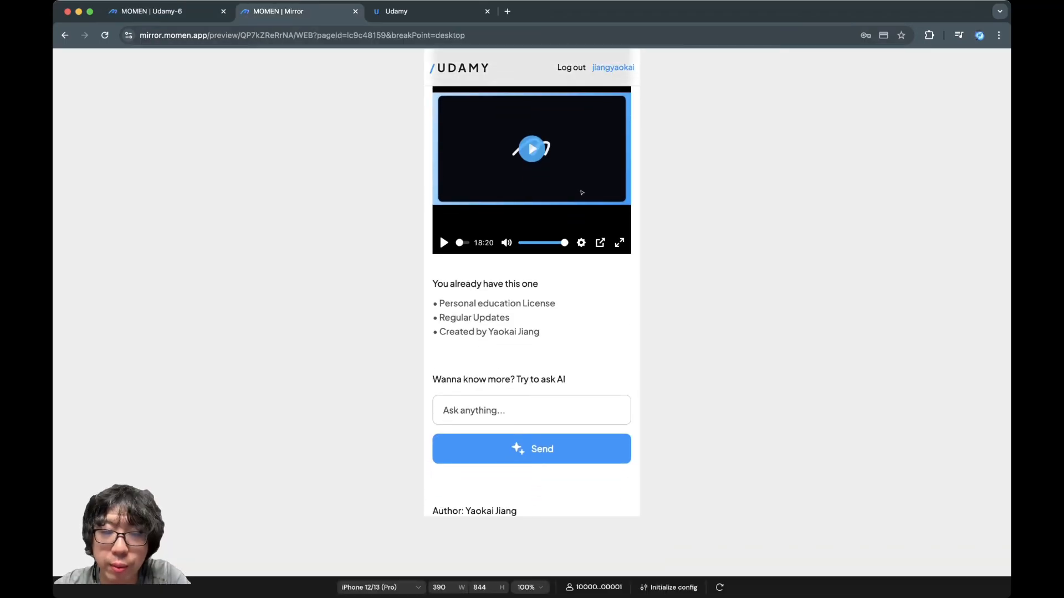
Examine the "Created by" line and the author bio's text alignment in the Mirror preview of the course page
{"action": "triple_click", "coordinate": [502, 332]}
{"action": "double_click", "coordinate": [528, 332]}
{"action": "scroll", "coordinate": [528, 331], "scroll_direction": "down", "scroll_amount": 3}
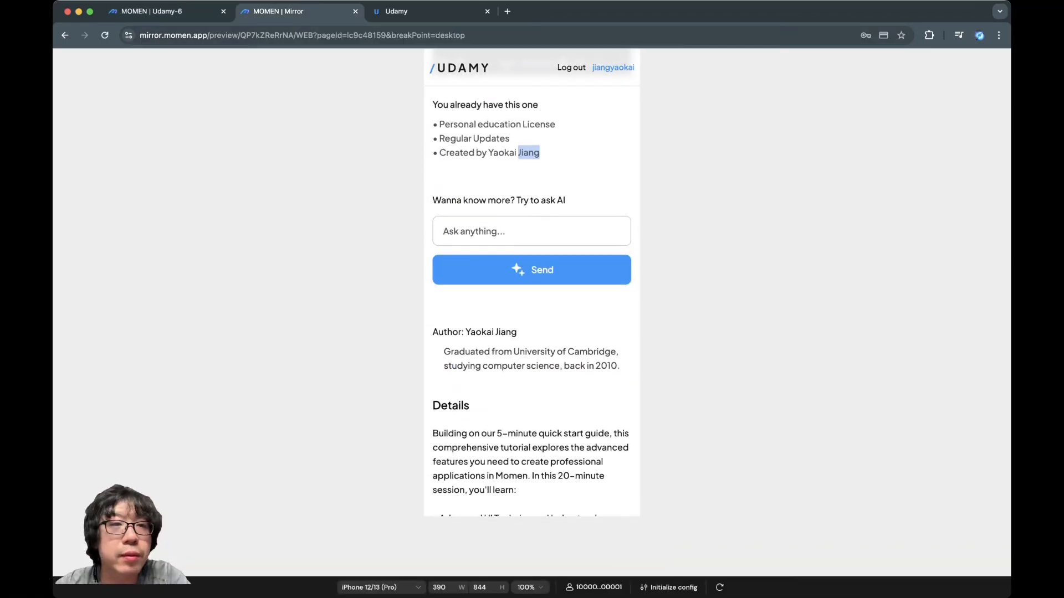
{"action": "triple_click", "coordinate": [463, 366]}
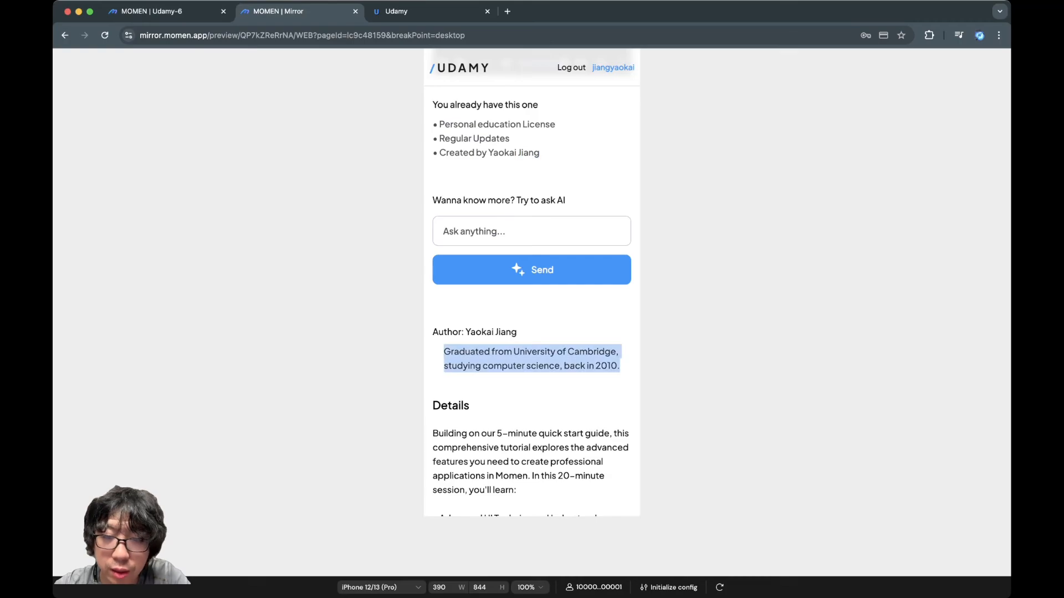
Back in the Udamy-6 editor, left-align the author bio text on the course_detail page and check it in the Mirror preview
{"action": "key", "text": "ctrl+shift+Tab"}
{"action": "scroll", "coordinate": [572, 333], "scroll_direction": "down", "scroll_amount": 2}
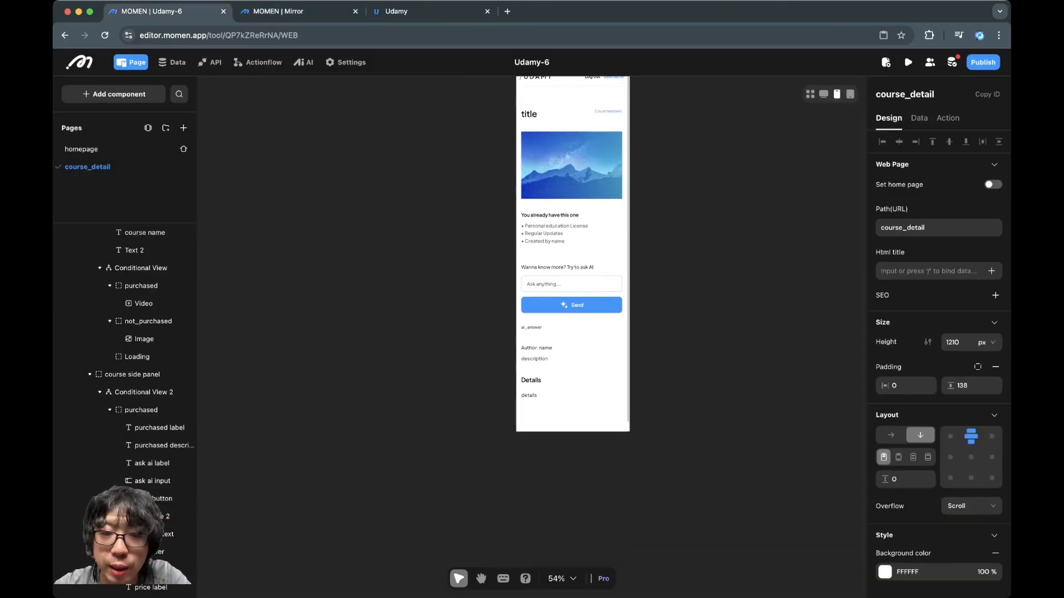
{"action": "left_click", "coordinate": [534, 345]}
{"action": "scroll", "coordinate": [953, 294], "scroll_direction": "down", "scroll_amount": 8}
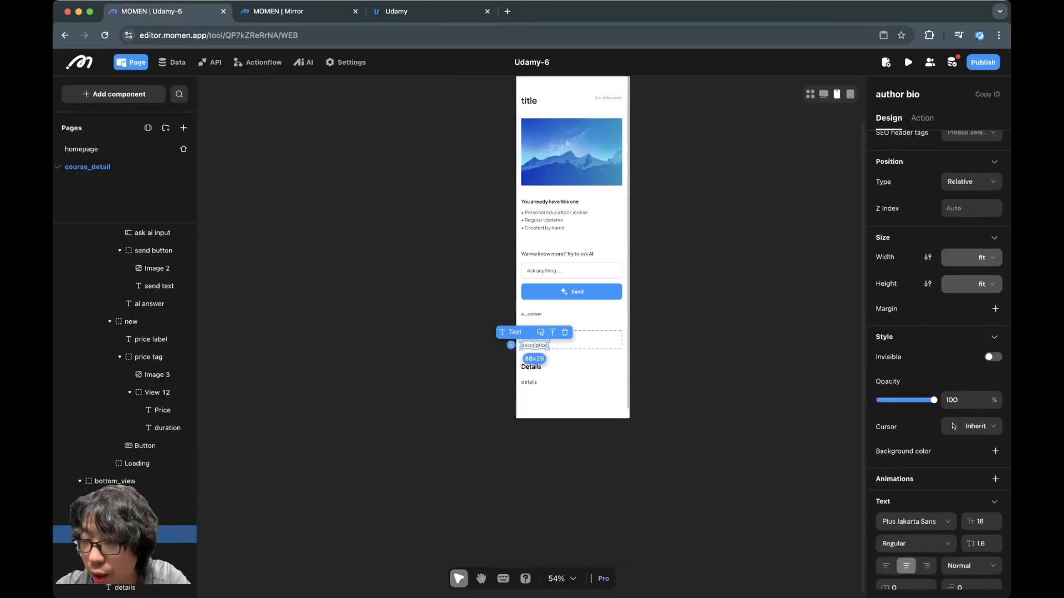
{"action": "left_click", "coordinate": [886, 434]}
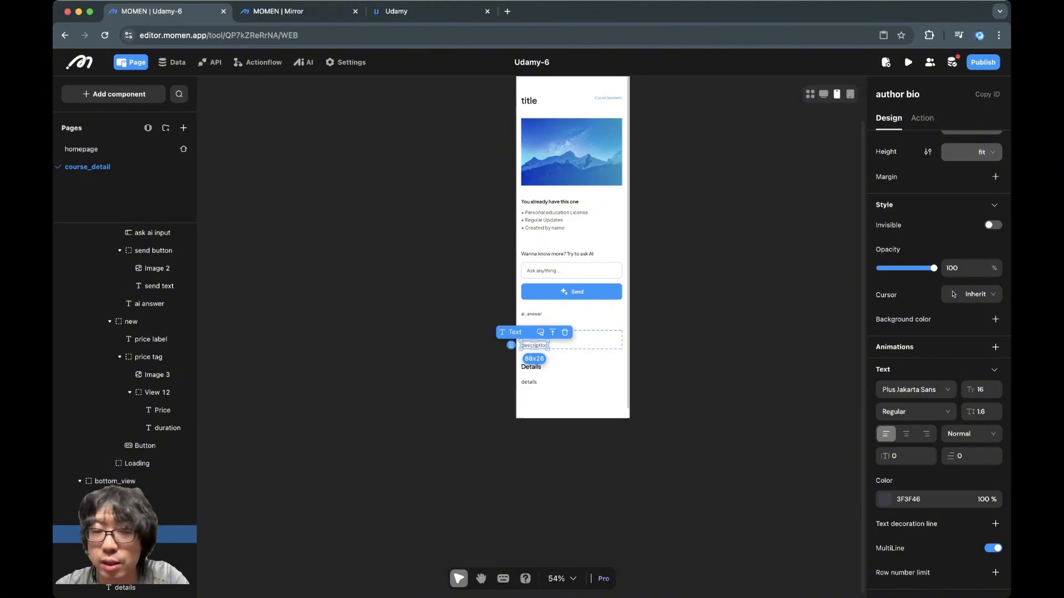
{"action": "left_click", "coordinate": [271, 11]}
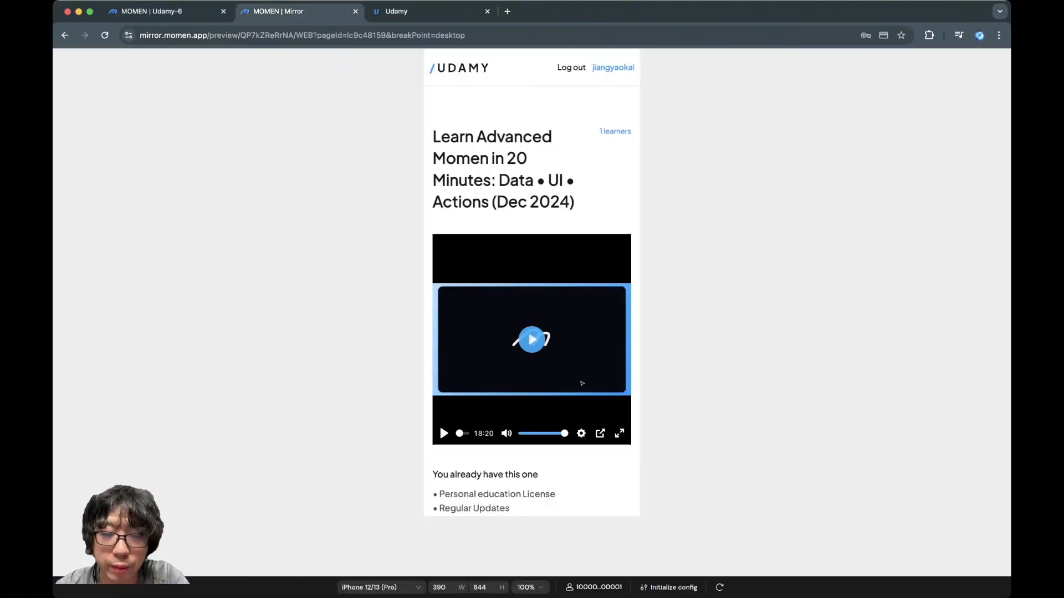
{"action": "scroll", "coordinate": [582, 149], "scroll_direction": "down", "scroll_amount": 4}
{"action": "scroll", "coordinate": [531, 282], "scroll_direction": "down", "scroll_amount": 2}
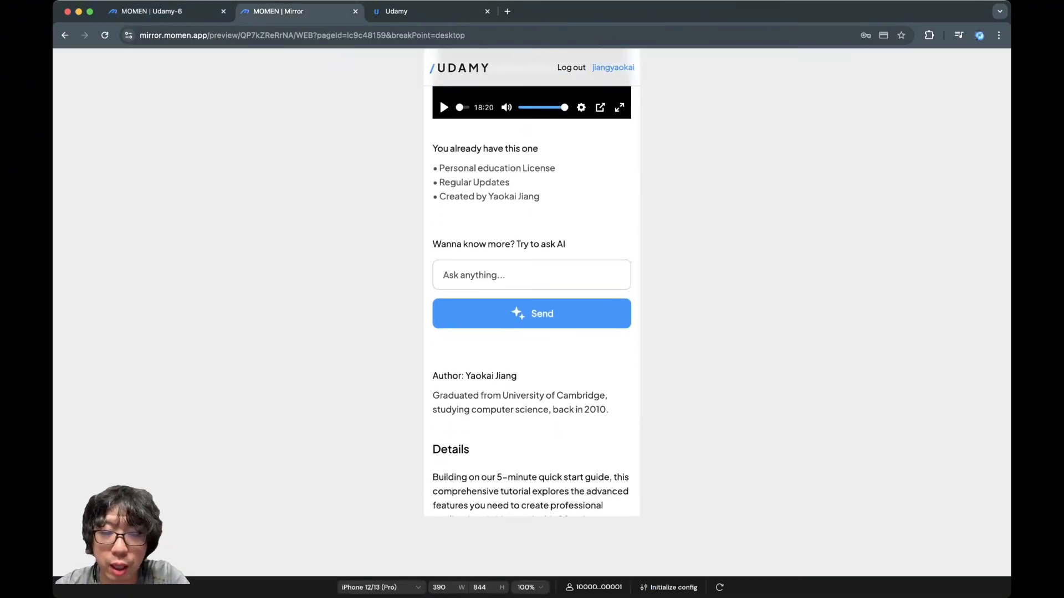
{"action": "triple_click", "coordinate": [521, 403]}
Return to the Udamy-6 editor and, in the project's permission settings, revoke all Actionflow permissions from the Anonymous user role
{"action": "key", "text": "ctrl+shift+Tab"}
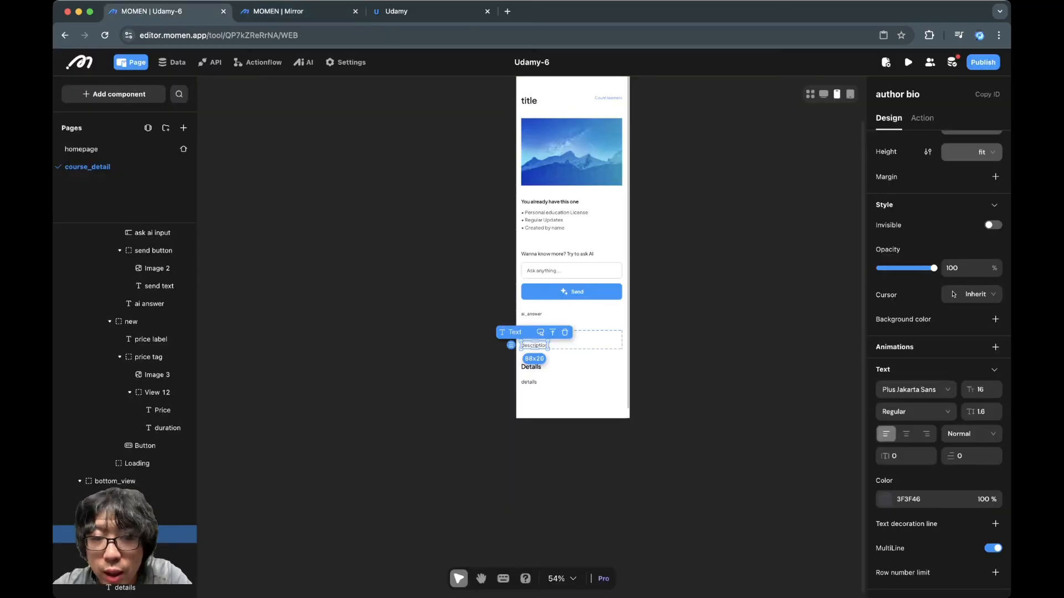
{"action": "key", "text": "Escape"}
{"action": "left_click", "coordinate": [345, 62]}
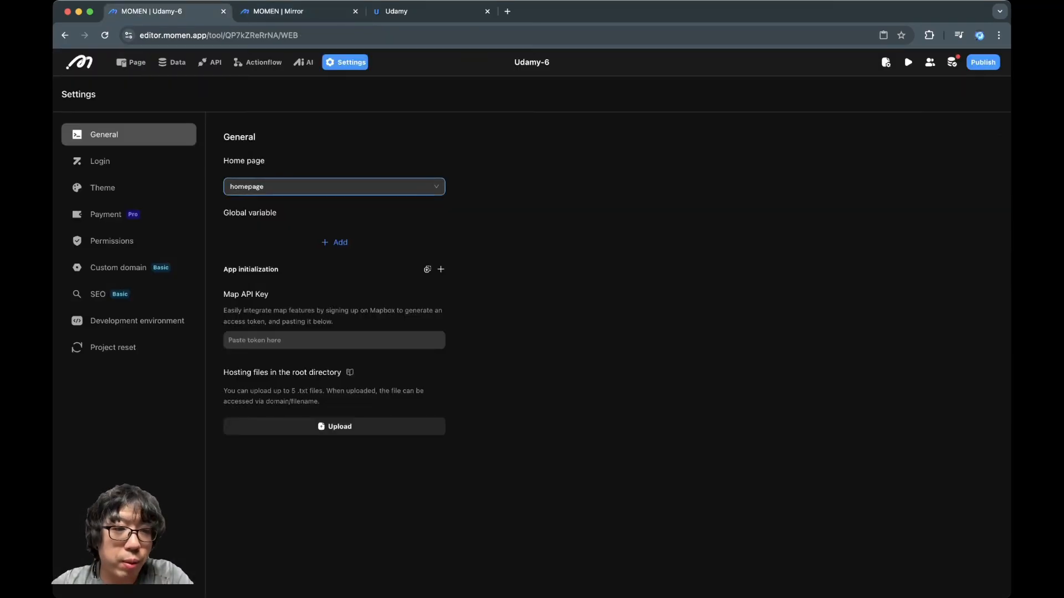
{"action": "left_click", "coordinate": [112, 241]}
{"action": "left_click", "coordinate": [250, 206]}
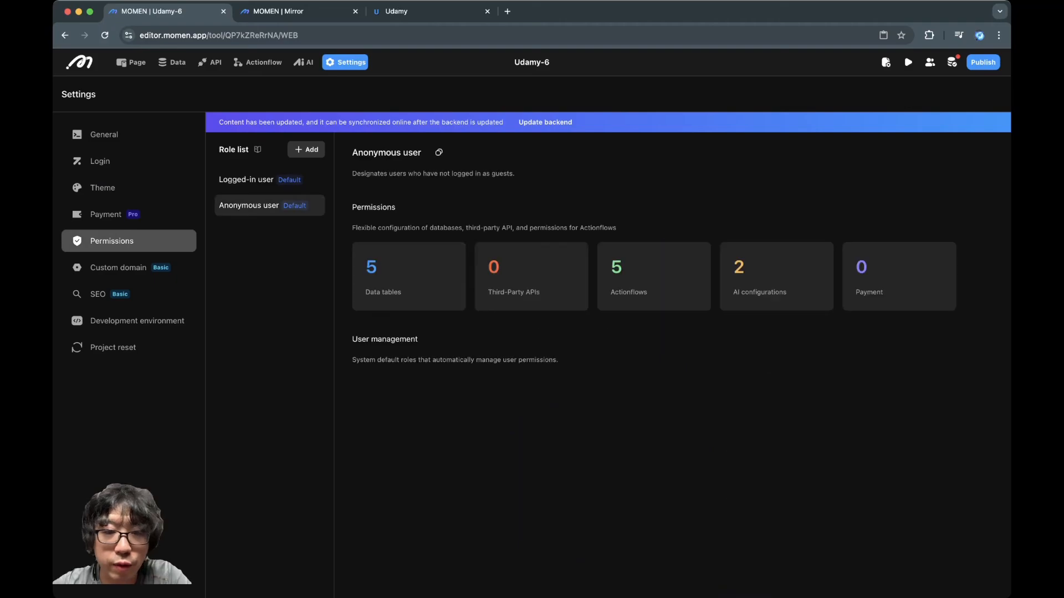
{"action": "left_click", "coordinate": [654, 276]}
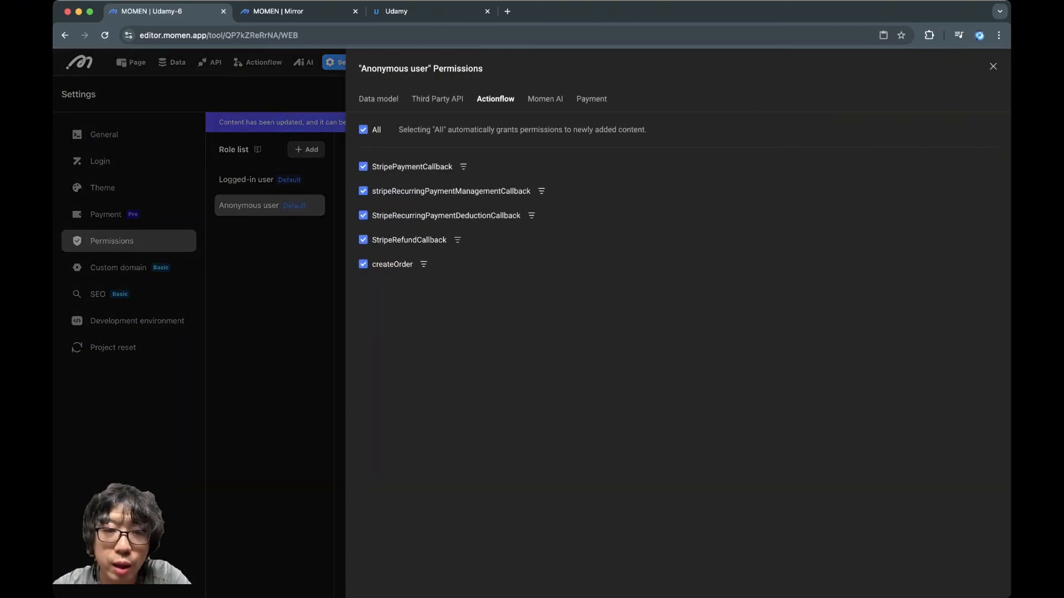
{"action": "left_click", "coordinate": [363, 130]}
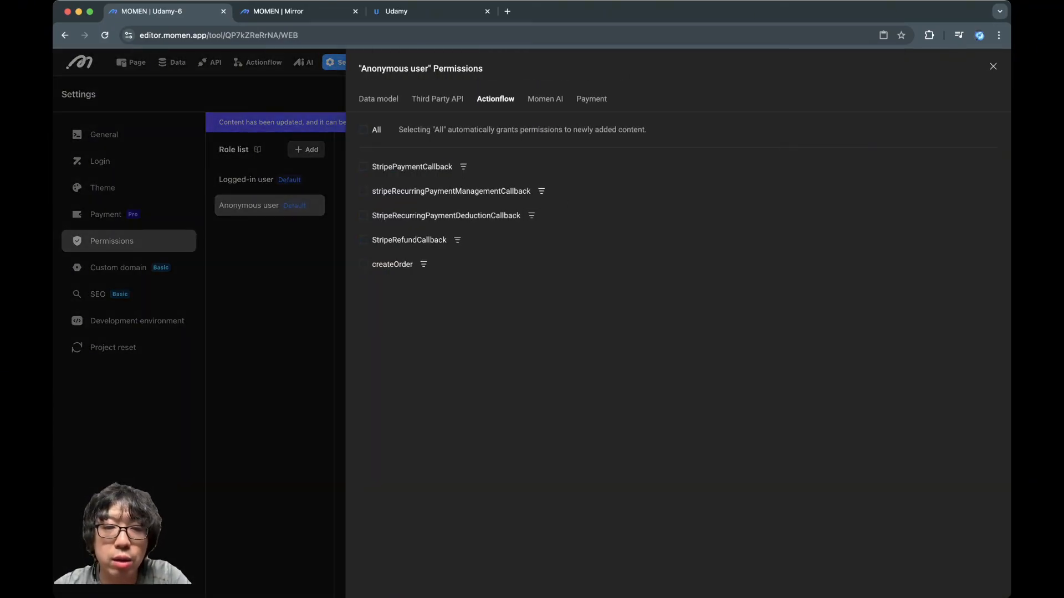
Revoke all Momen AI permissions from the Anonymous user role and check its Payment permissions
{"action": "left_click", "coordinate": [437, 99]}
{"action": "left_click", "coordinate": [495, 100]}
{"action": "left_click", "coordinate": [545, 99]}
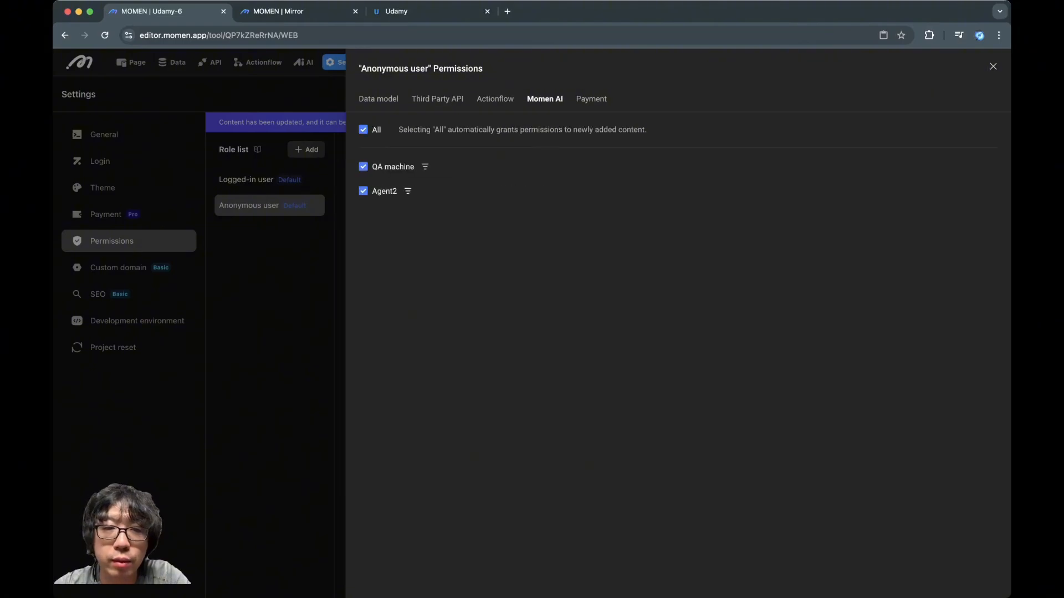
{"action": "left_click", "coordinate": [363, 130]}
{"action": "left_click", "coordinate": [592, 99]}
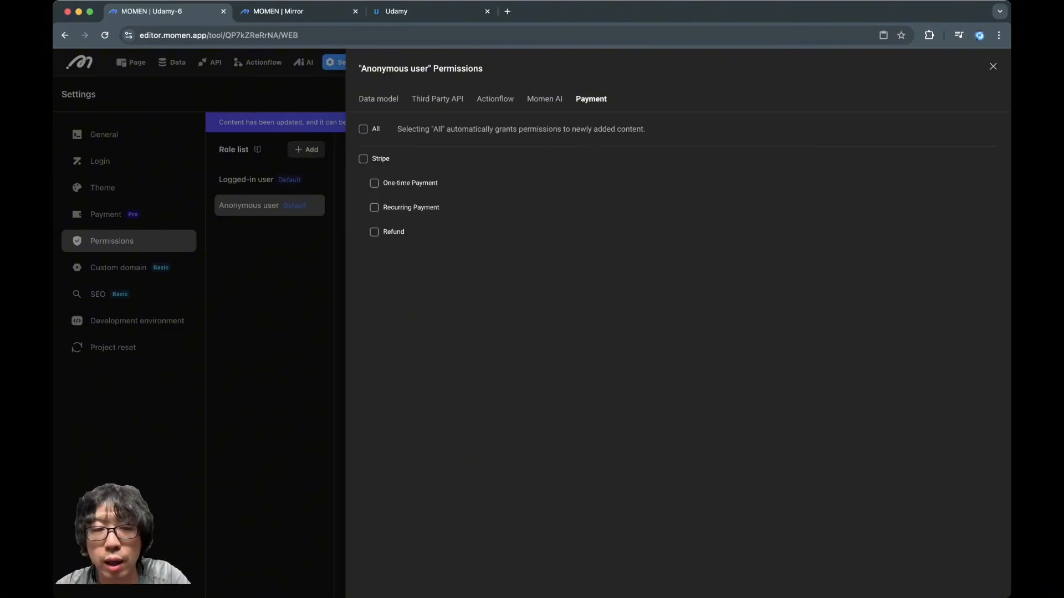
For the Anonymous user's course table permissions, disable Create, Edit, Delete, Count and Sum/Avg/Max/Min, leaving only Read
{"action": "left_click", "coordinate": [379, 99]}
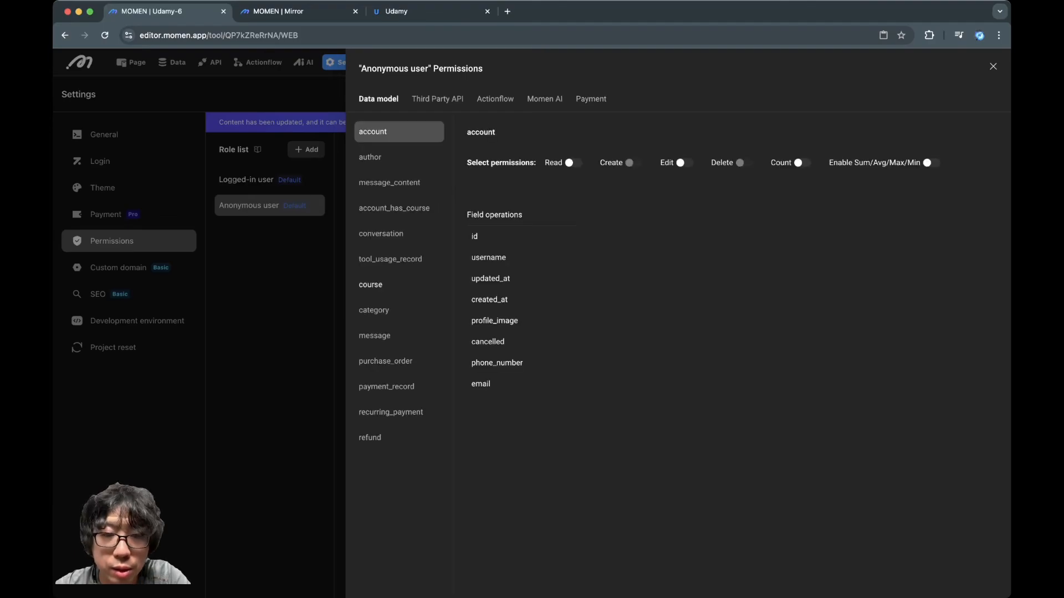
{"action": "left_click", "coordinate": [370, 158]}
{"action": "left_click", "coordinate": [389, 183]}
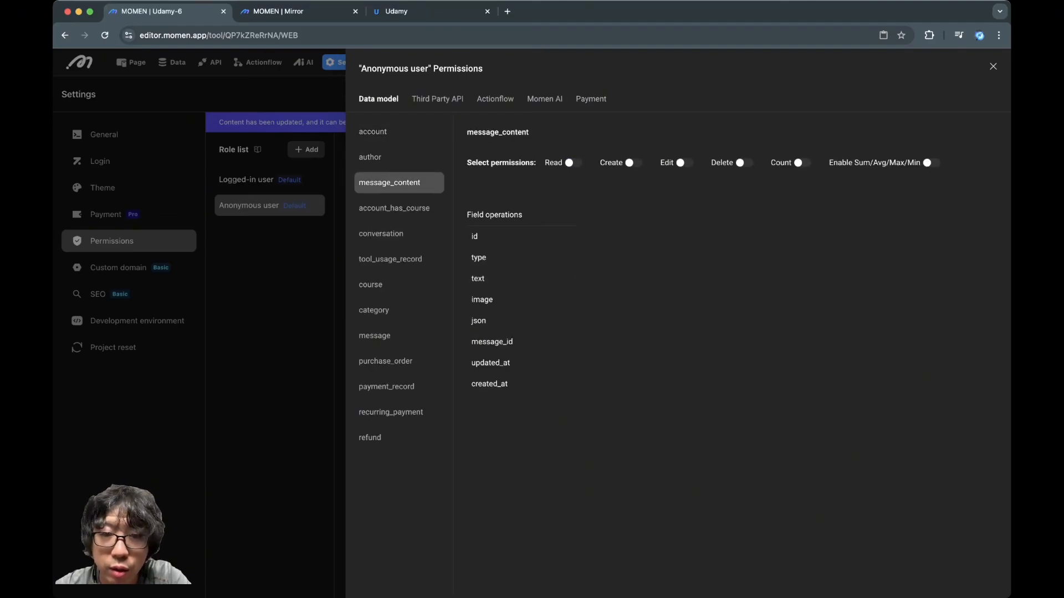
{"action": "left_click", "coordinate": [394, 208]}
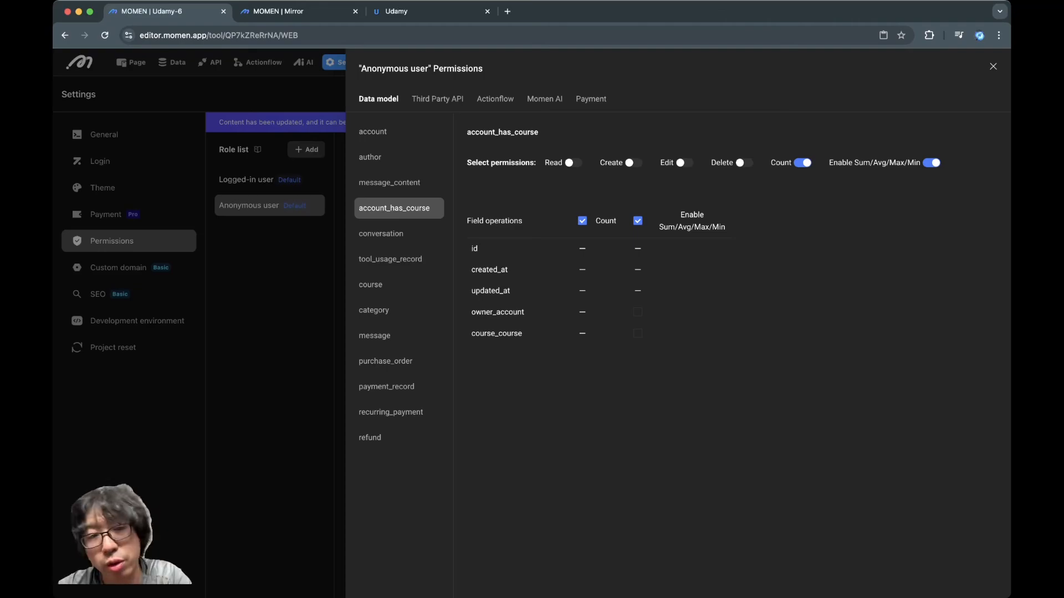
{"action": "left_click", "coordinate": [381, 234]}
{"action": "left_click", "coordinate": [390, 259]}
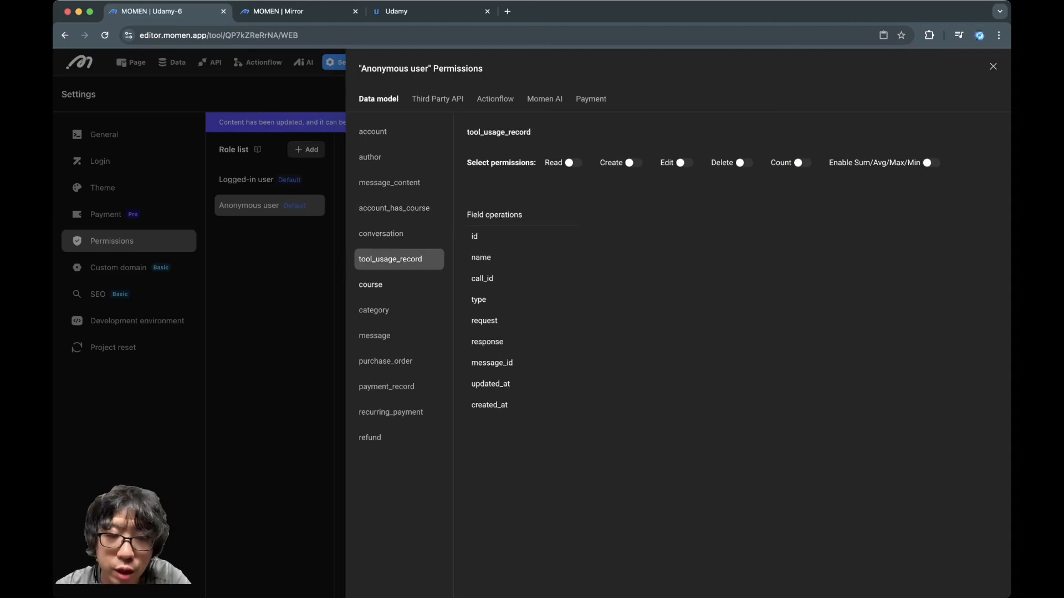
{"action": "left_click", "coordinate": [371, 285]}
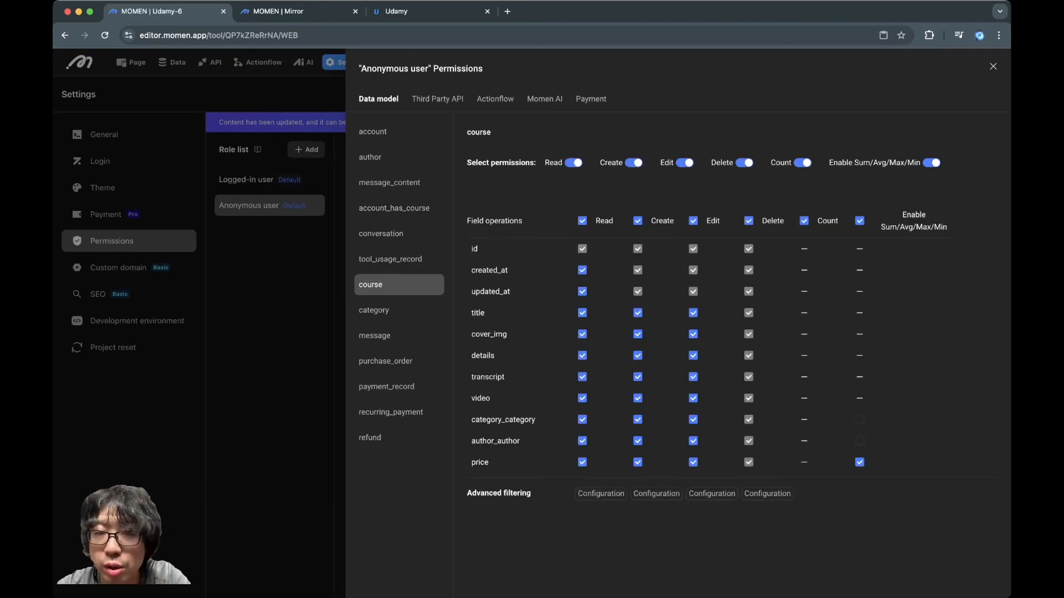
{"action": "left_click", "coordinate": [634, 163]}
{"action": "left_click", "coordinate": [685, 163]}
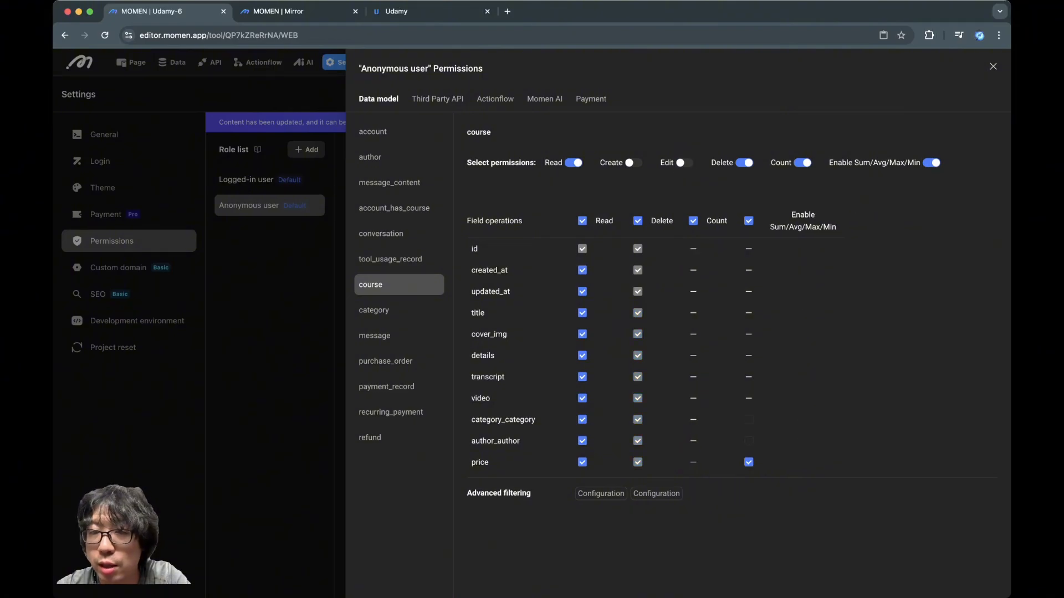
{"action": "left_click", "coordinate": [744, 163]}
{"action": "left_click", "coordinate": [803, 163]}
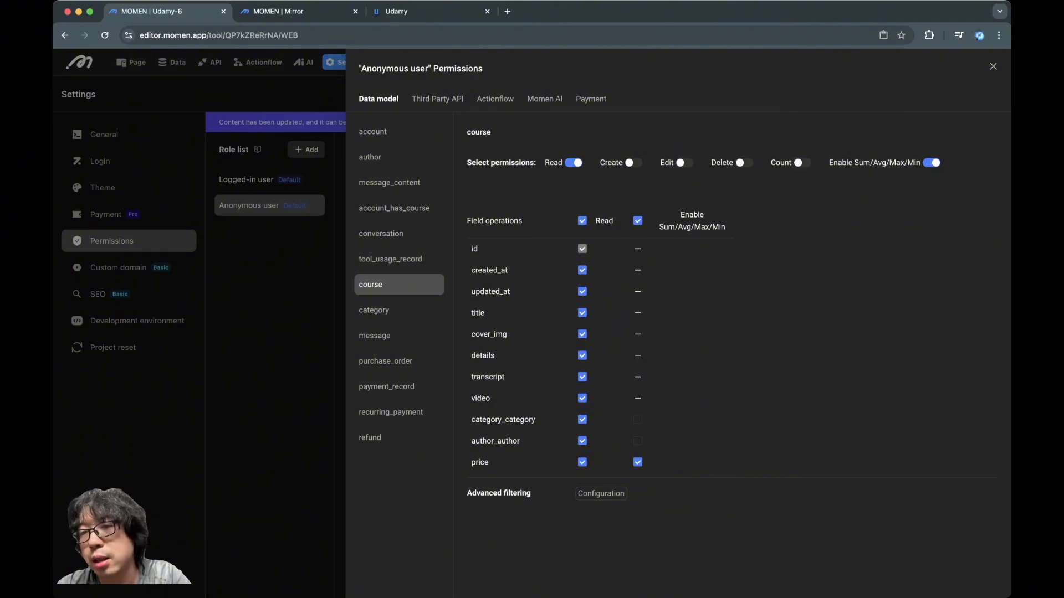
{"action": "left_click", "coordinate": [931, 163]}
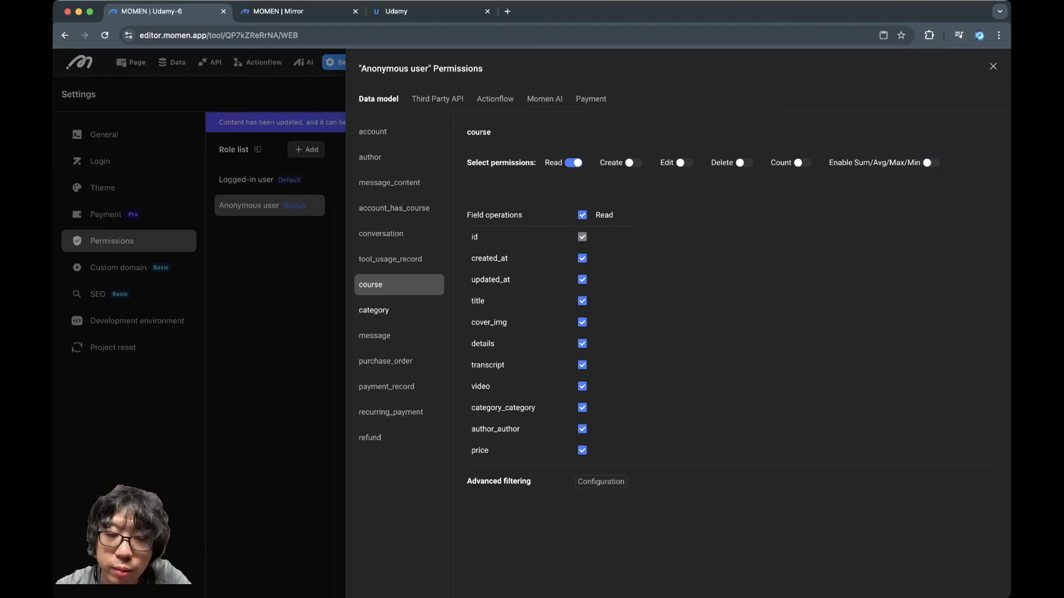
Restrict the Anonymous user's category table to Read by disabling Create, Edit, Delete, Count and Sum/Avg/Max/Min
{"action": "left_click", "coordinate": [399, 311]}
{"action": "left_click", "coordinate": [633, 163]}
{"action": "left_click", "coordinate": [685, 163]}
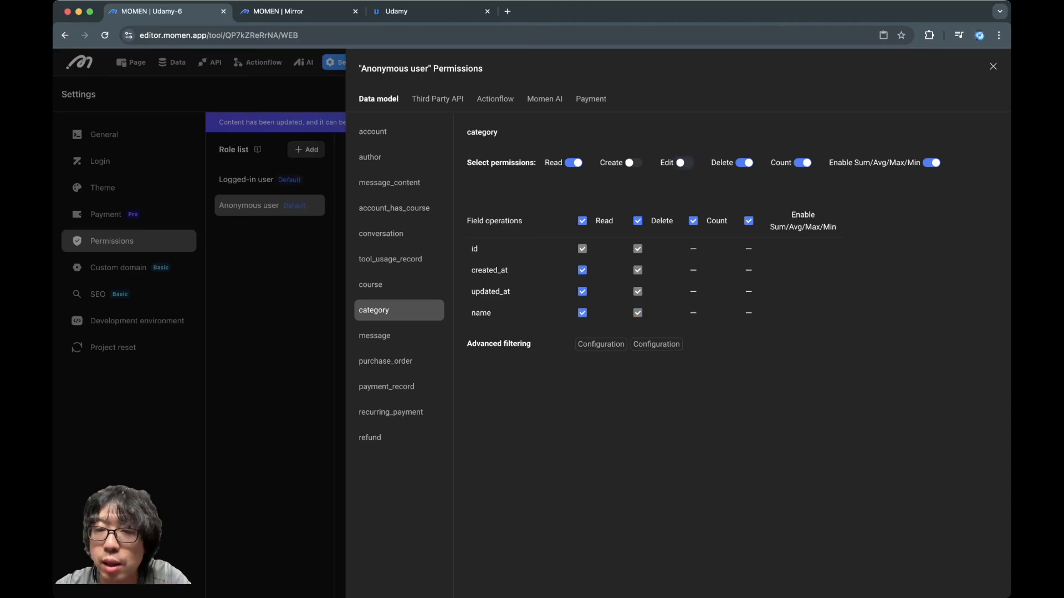
{"action": "left_click", "coordinate": [744, 163]}
{"action": "left_click", "coordinate": [802, 163]}
{"action": "left_click", "coordinate": [932, 163]}
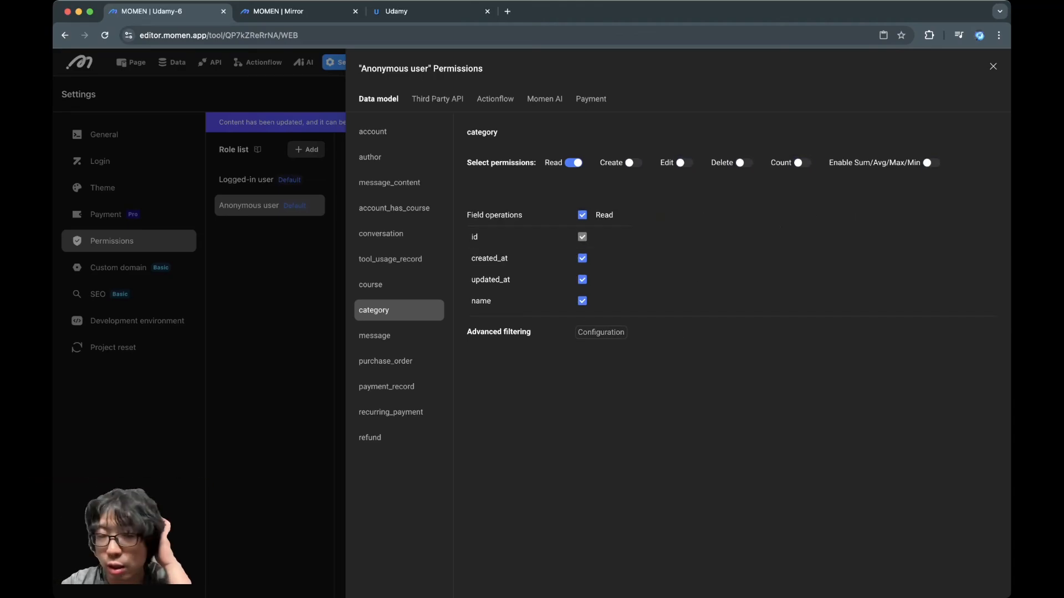
Disable Read, Create, Edit, Delete, Count and Sum/Avg/Max/Min on the purchase_order table for the Anonymous user
{"action": "left_click", "coordinate": [399, 336]}
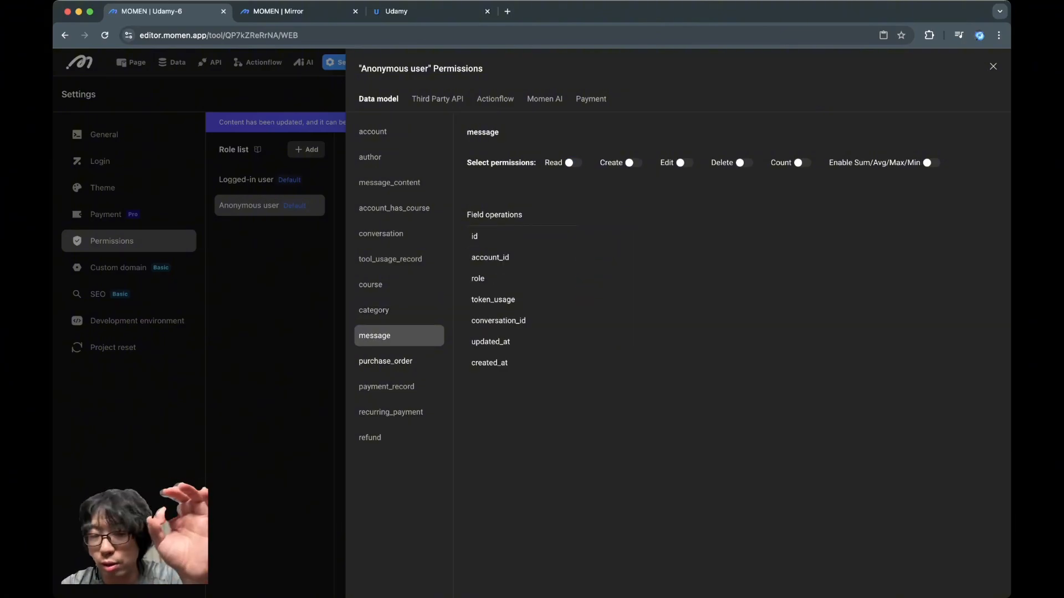
{"action": "left_click", "coordinate": [399, 362]}
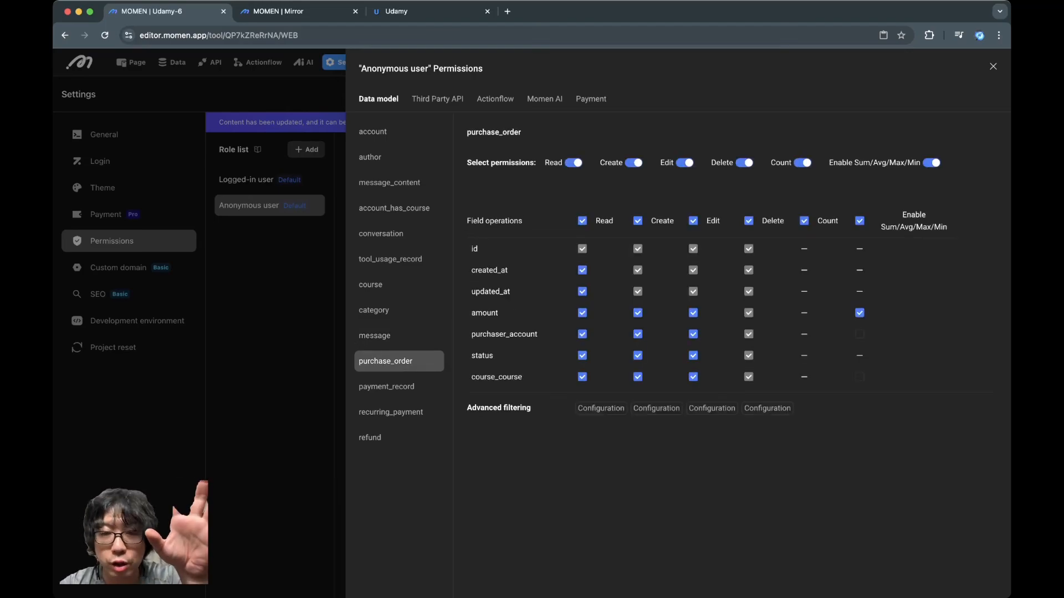
{"action": "left_click", "coordinate": [573, 163]}
{"action": "left_click", "coordinate": [633, 163]}
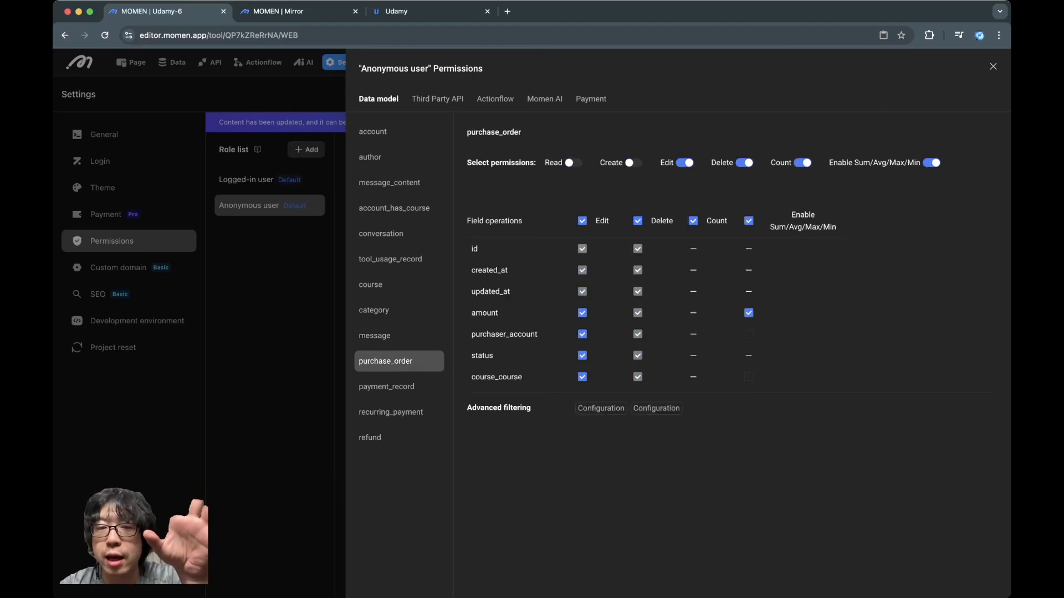
{"action": "left_click", "coordinate": [684, 163]}
{"action": "left_click", "coordinate": [744, 163]}
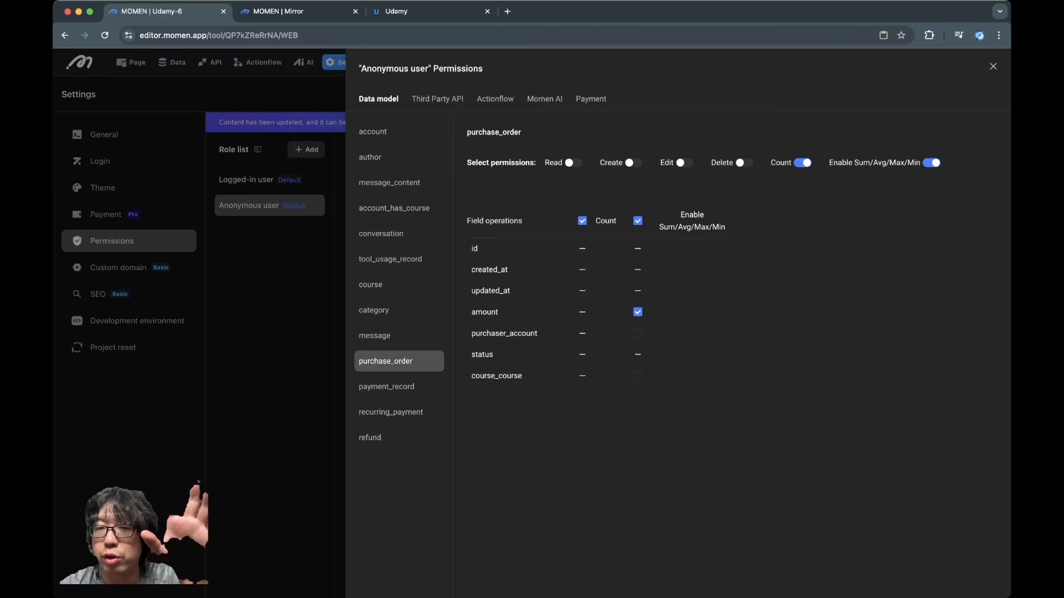
{"action": "left_click", "coordinate": [803, 163]}
{"action": "left_click", "coordinate": [931, 163]}
Check the Anonymous user's payment_record, recurring_payment and refund permissions, and update the backend with the AI, Actionflow and Permission changes
{"action": "left_click", "coordinate": [399, 387]}
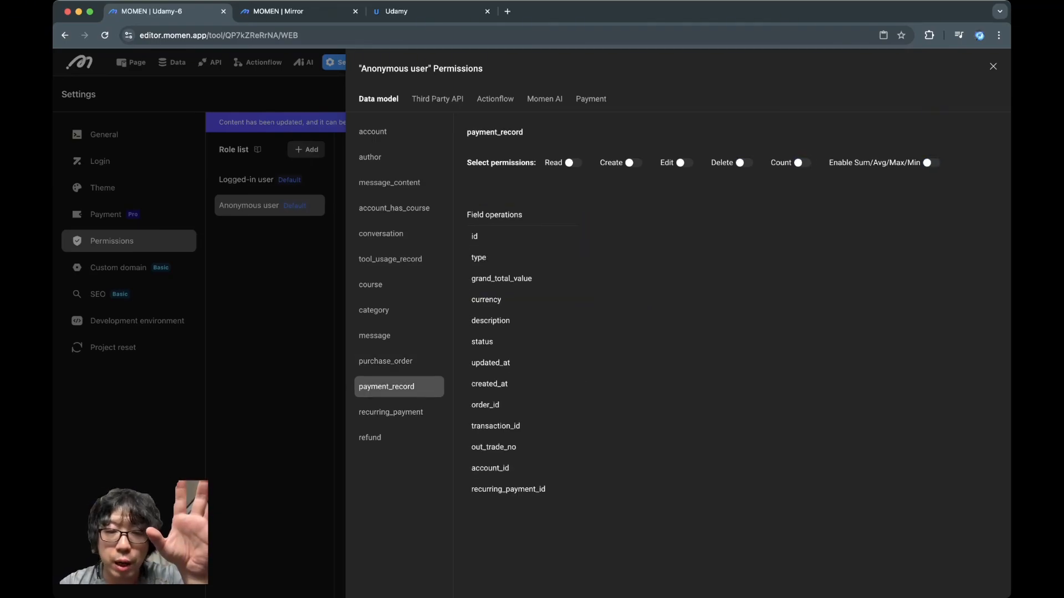
{"action": "left_click", "coordinate": [399, 413]}
{"action": "left_click", "coordinate": [399, 438]}
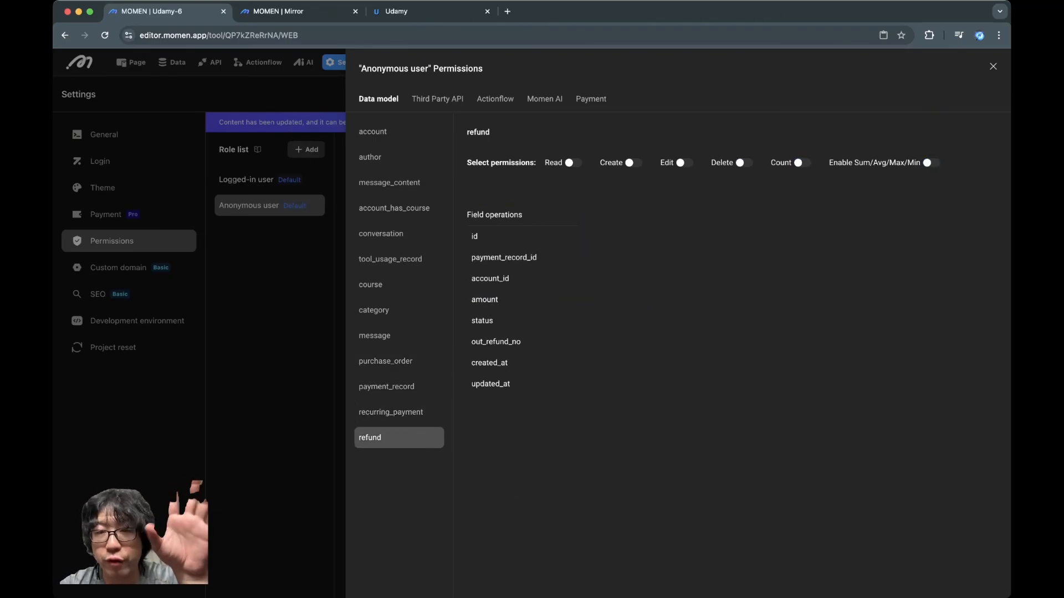
{"action": "key", "text": "Escape"}
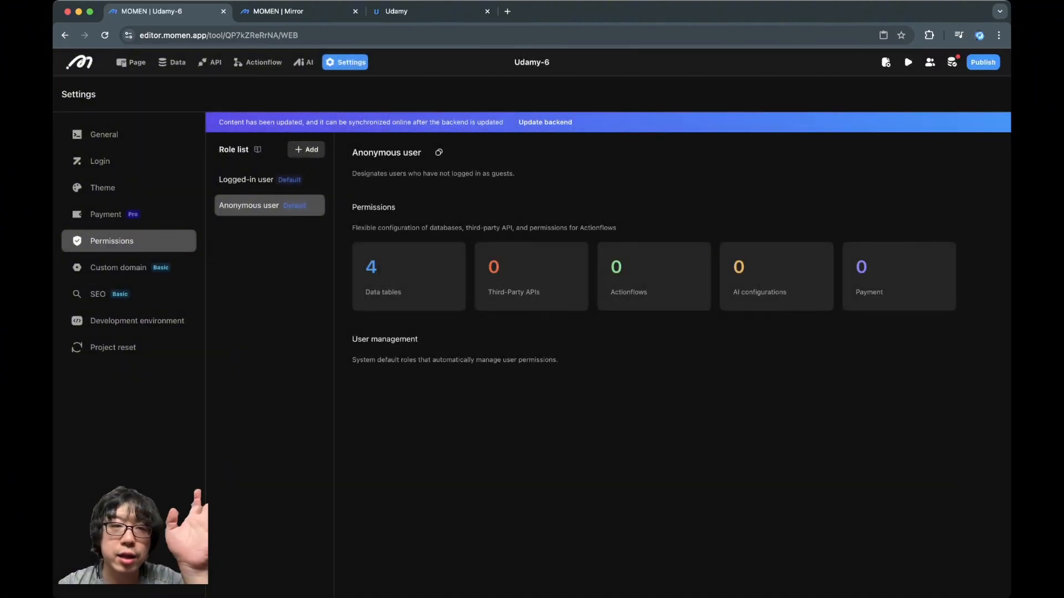
{"action": "left_click", "coordinate": [545, 122]}
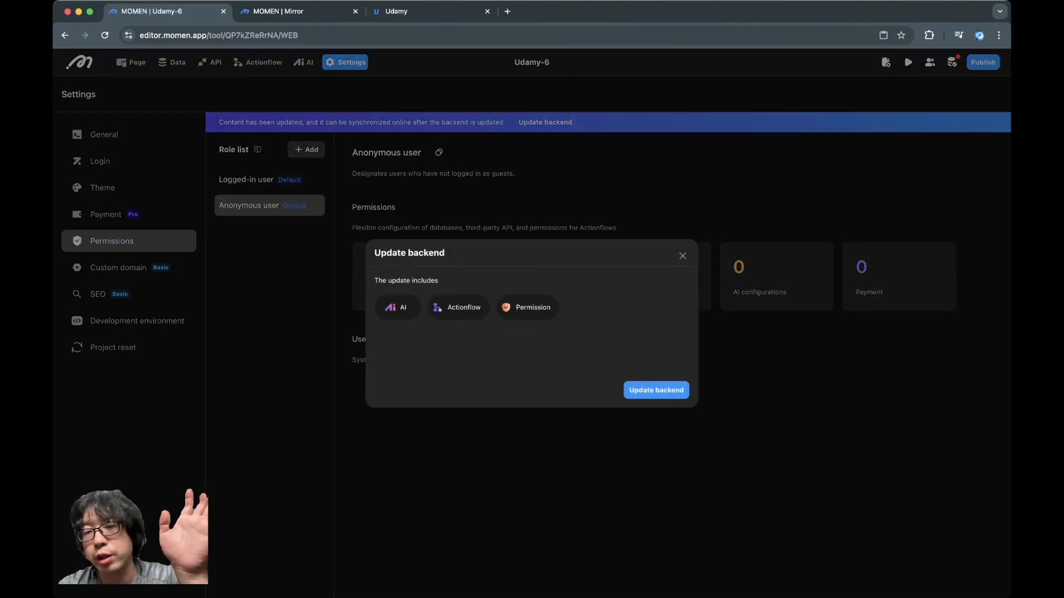
{"action": "left_click", "coordinate": [681, 256]}
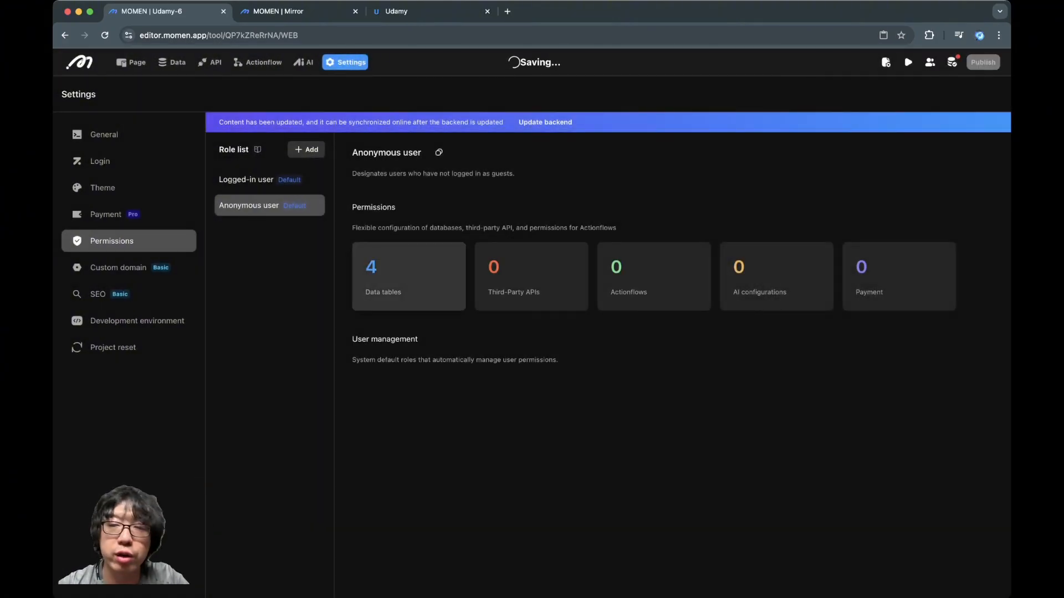
Review the Anonymous user's data permissions on the account, author, course and category tables
{"action": "left_click", "coordinate": [409, 276]}
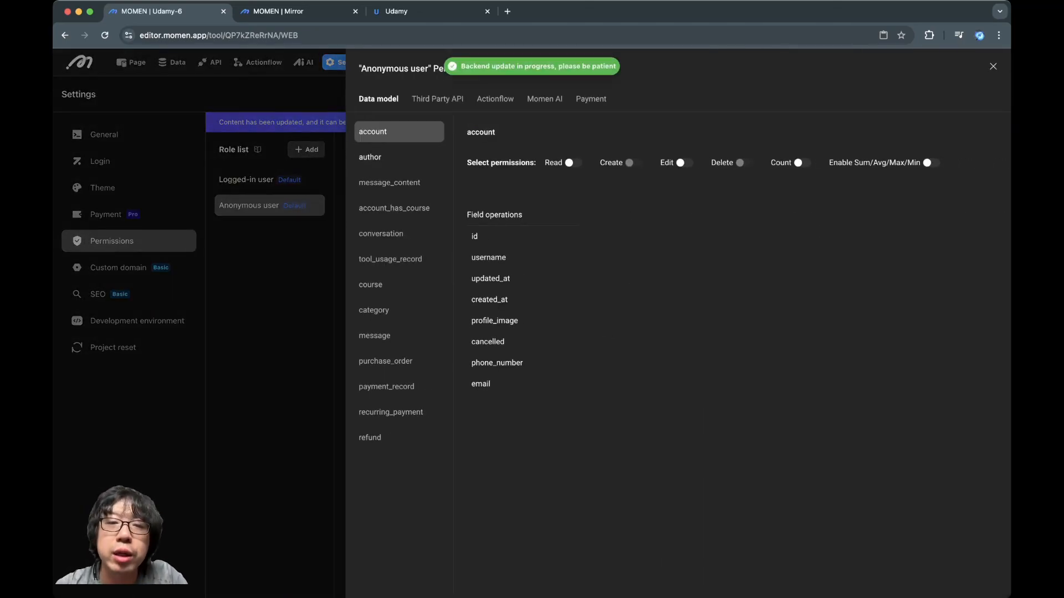
{"action": "left_click", "coordinate": [370, 157]}
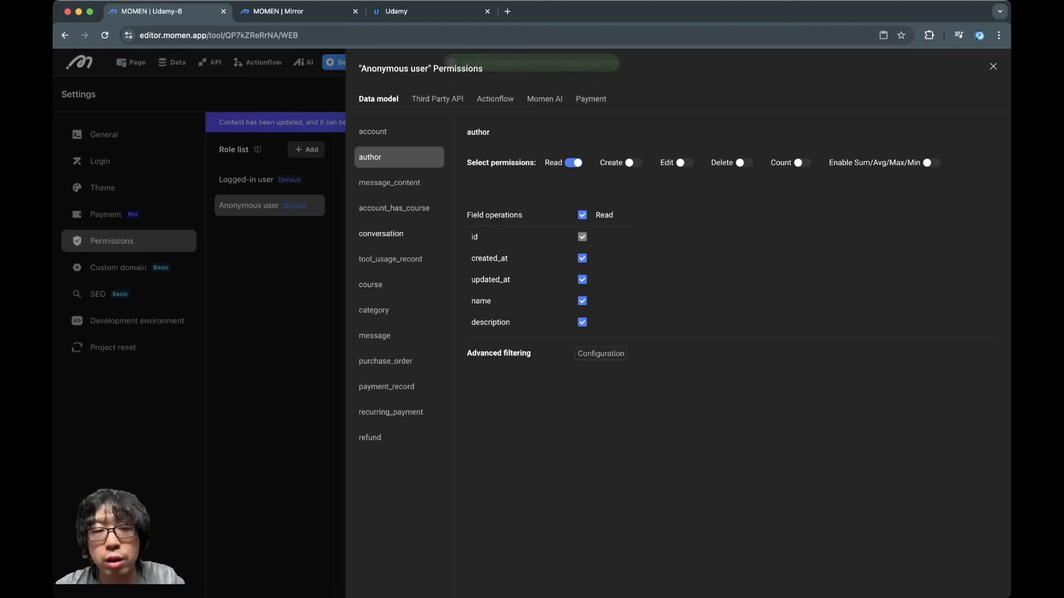
{"action": "left_click", "coordinate": [371, 285]}
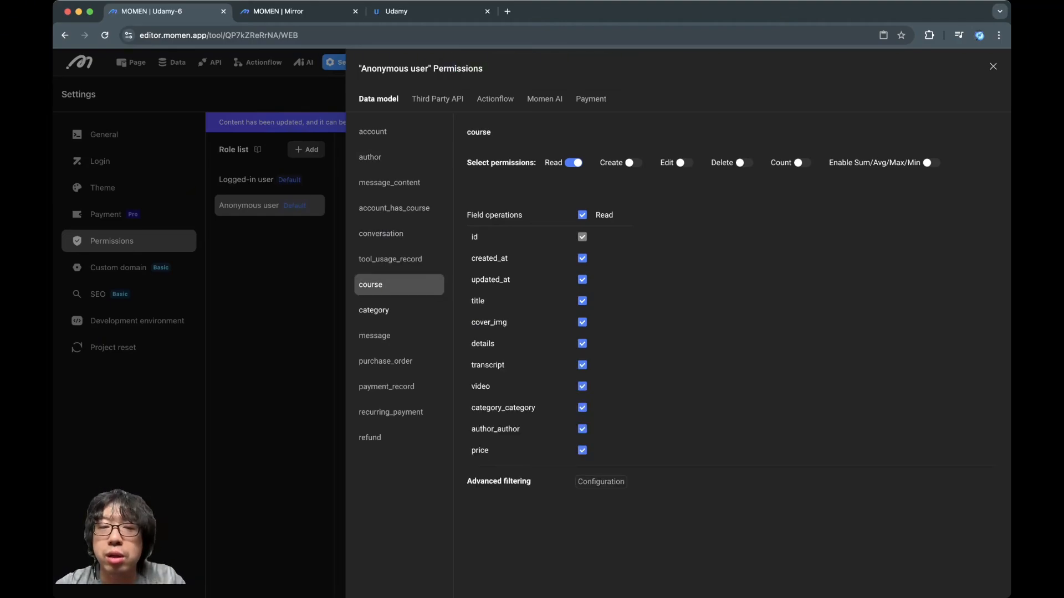
{"action": "left_click", "coordinate": [374, 311]}
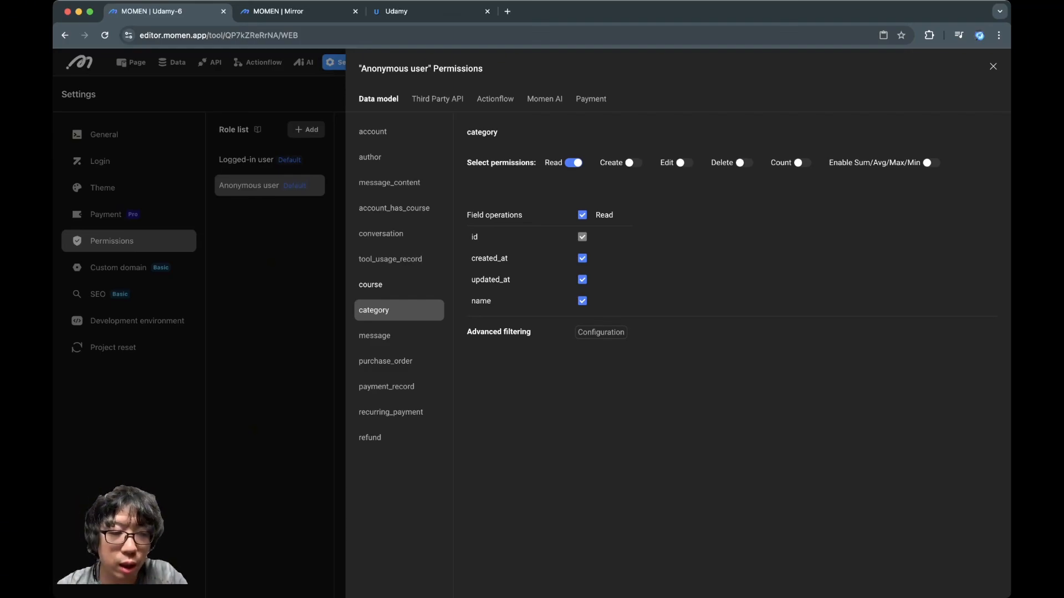
{"action": "left_click", "coordinate": [277, 244]}
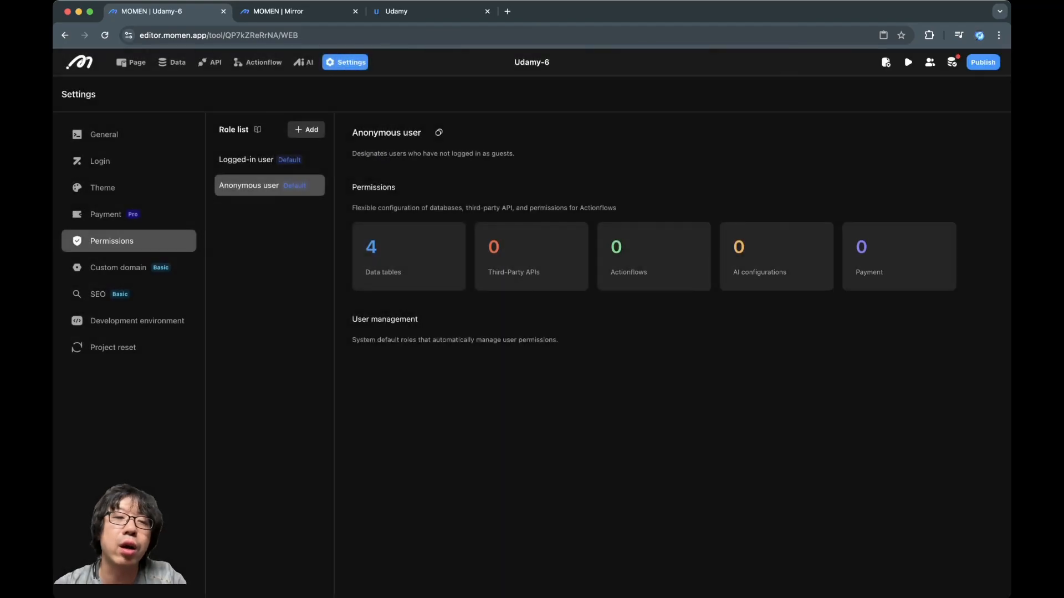
Review the Logged-in user's data permissions on the course, tool_usage_record, purchase_order, account_has_course, message_content and account tables
{"action": "left_click", "coordinate": [269, 160]}
{"action": "left_click", "coordinate": [409, 256]}
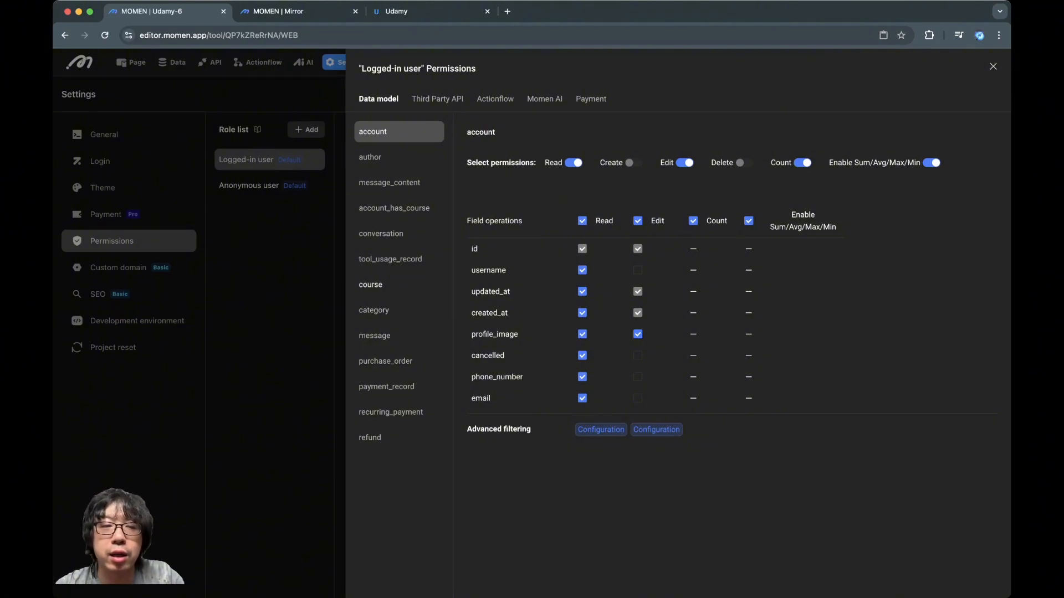
{"action": "left_click", "coordinate": [388, 284]}
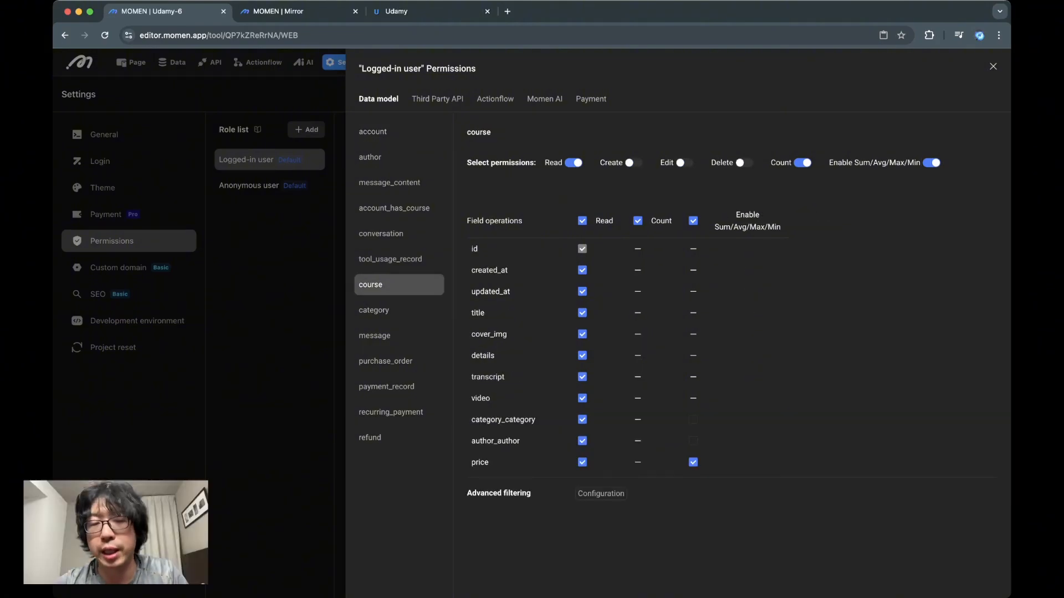
{"action": "left_click", "coordinate": [390, 260]}
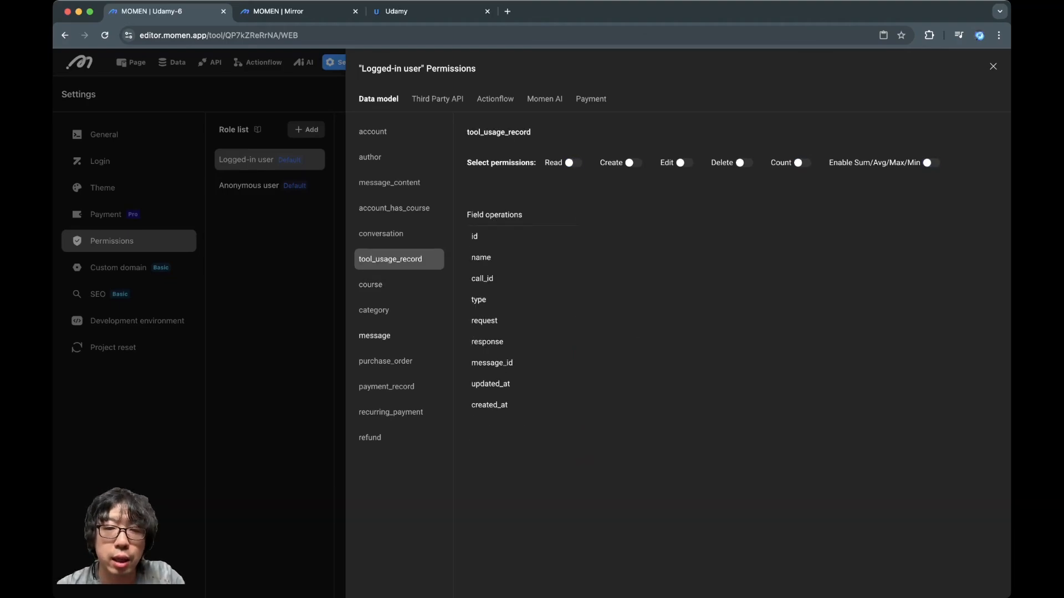
{"action": "left_click", "coordinate": [386, 361]}
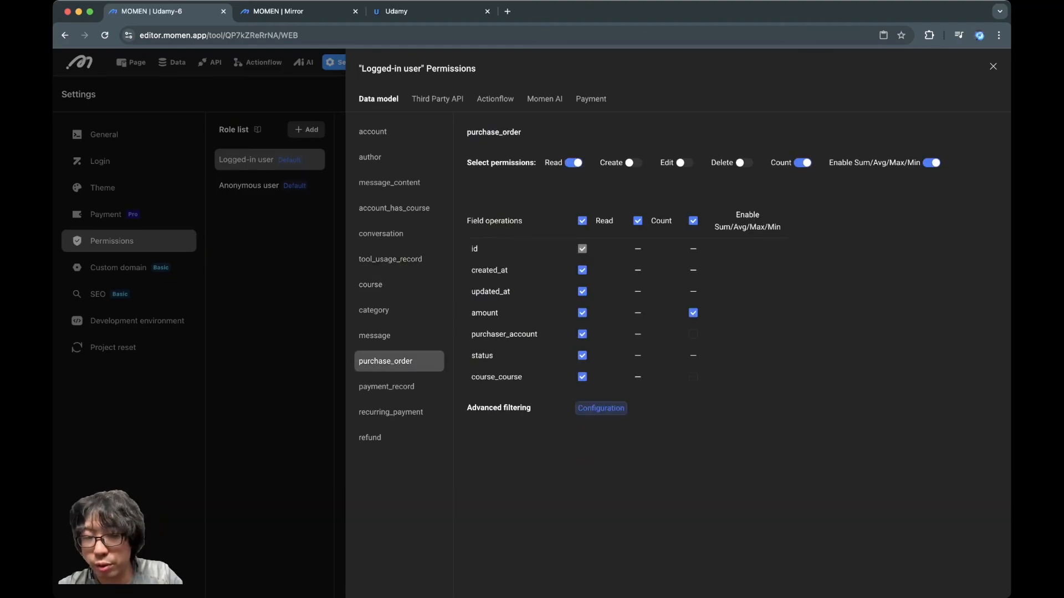
{"action": "left_click", "coordinate": [394, 208]}
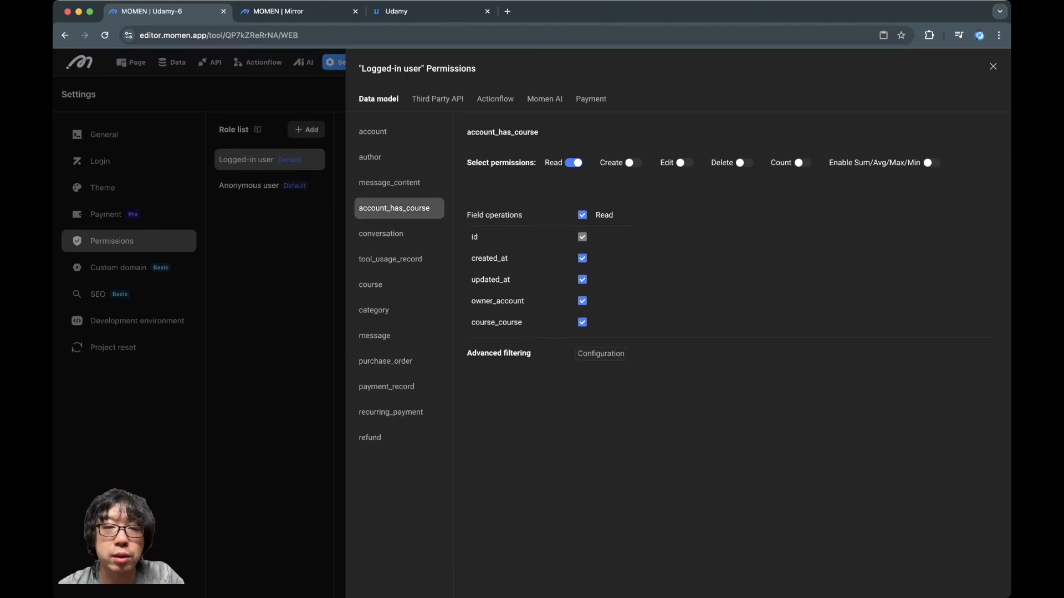
{"action": "left_click", "coordinate": [390, 183]}
{"action": "left_click", "coordinate": [373, 132]}
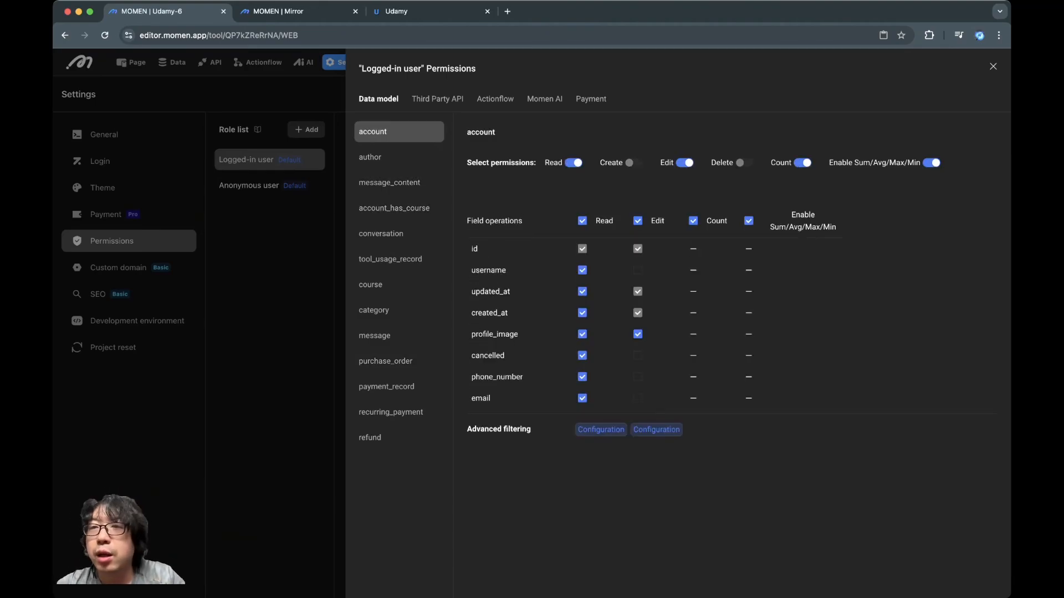
{"action": "left_click", "coordinate": [993, 66]}
In the Mirror preview, look over the mobile course page, switch the device size to Full screen and highlight the home banner's text
{"action": "left_click", "coordinate": [278, 11]}
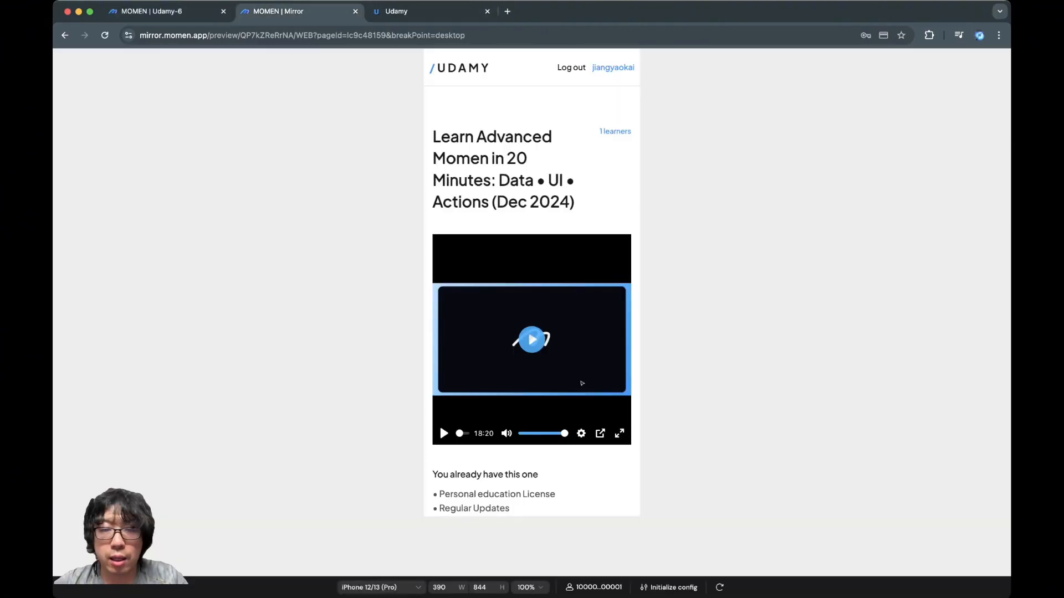
{"action": "scroll", "coordinate": [582, 384], "scroll_direction": "down", "scroll_amount": 7}
{"action": "scroll", "coordinate": [582, 384], "scroll_direction": "up", "scroll_amount": 7}
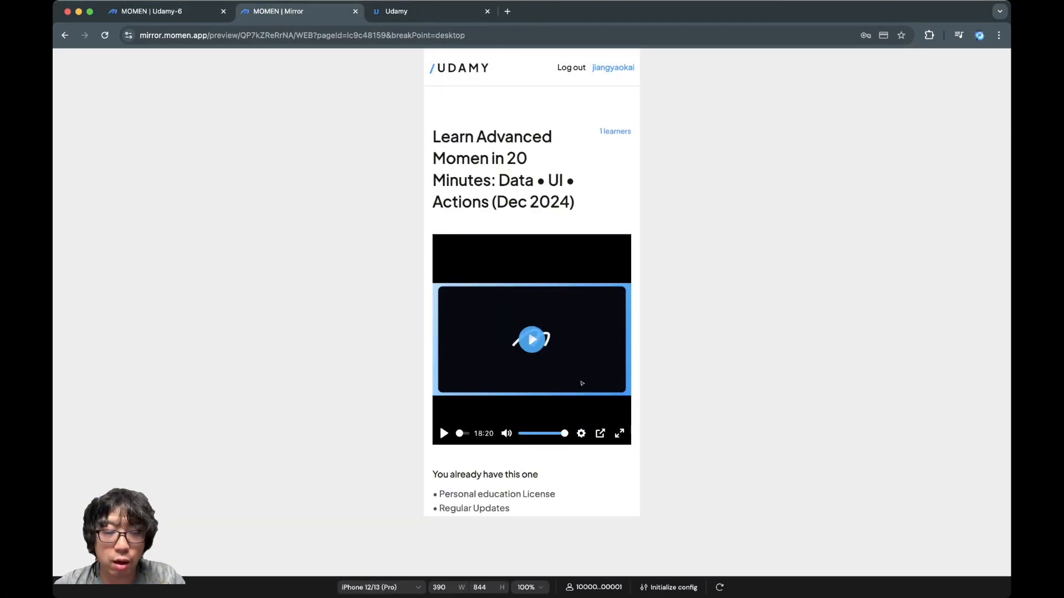
{"action": "left_click", "coordinate": [381, 587]}
{"action": "left_click", "coordinate": [359, 490]}
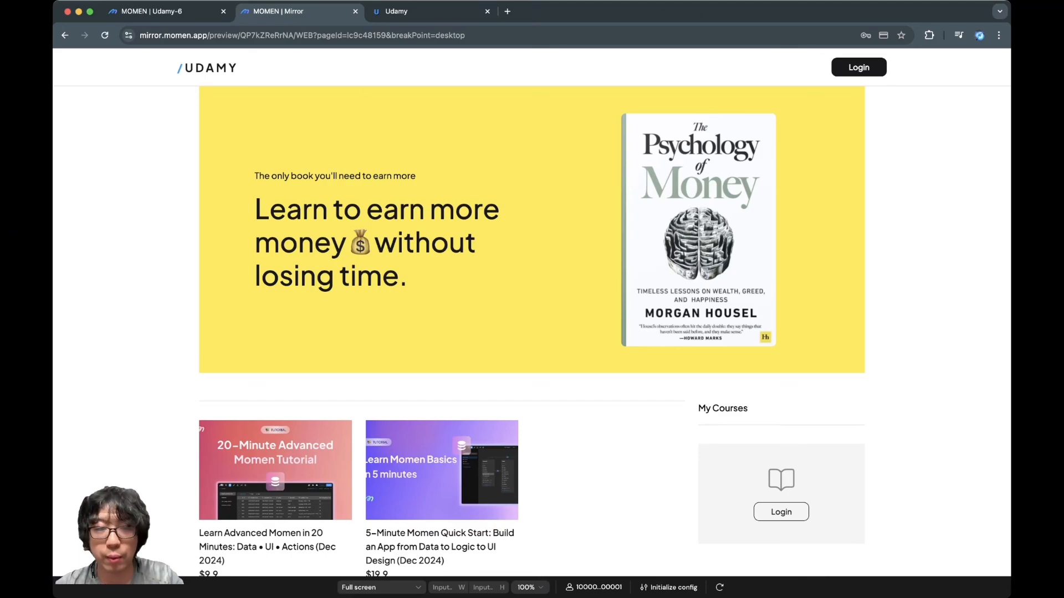
{"action": "left_click_drag", "start_coordinate": [421, 283], "coordinate": [252, 175]}
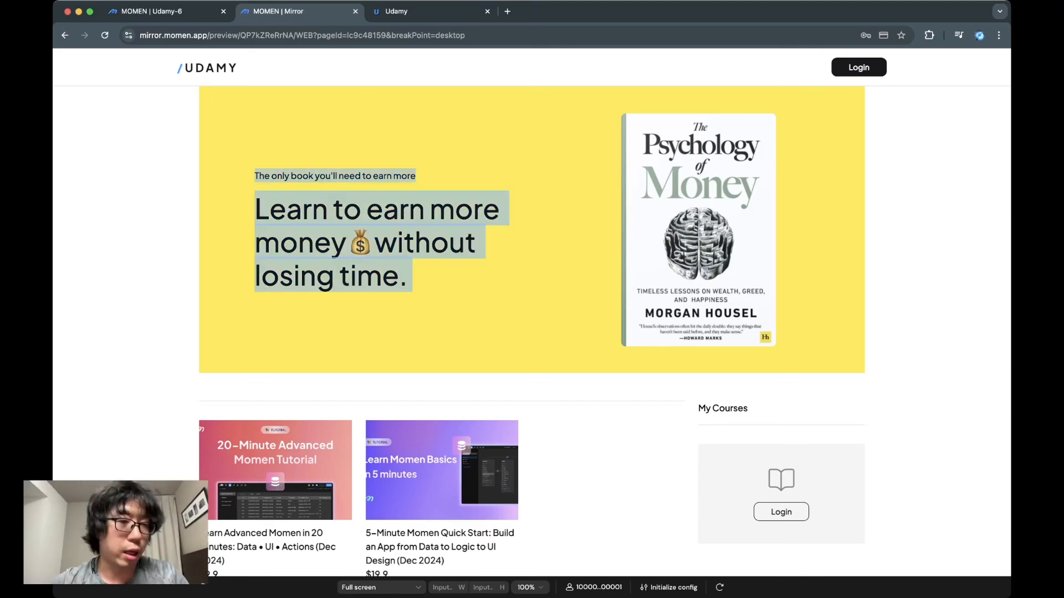